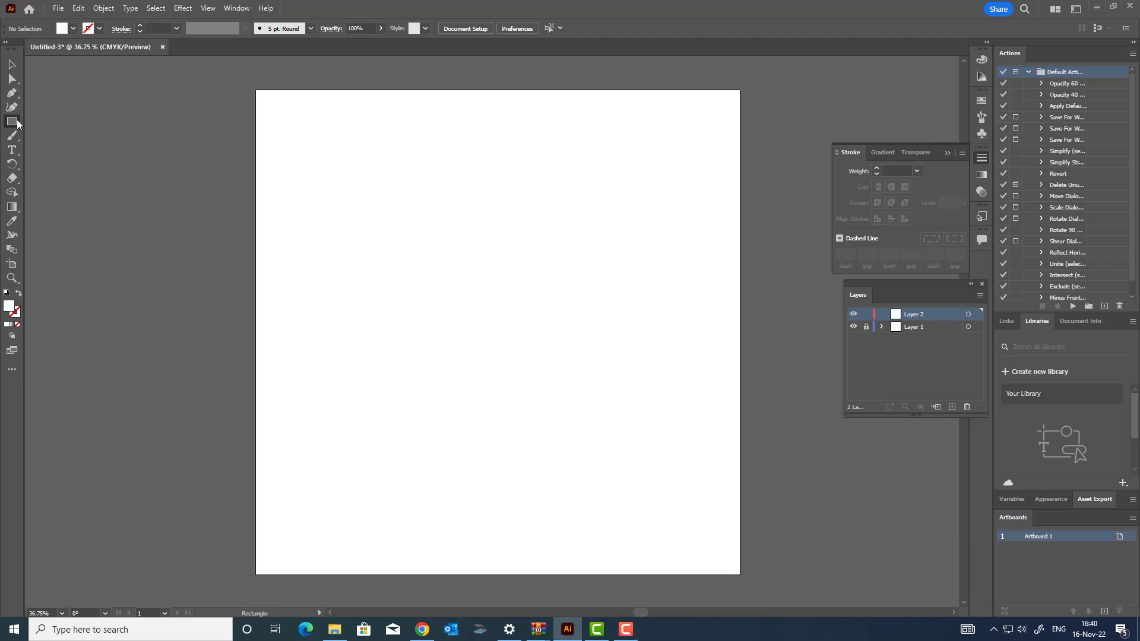
Step: Draw a dark brown circle (RGB 109, 77, 72) about 360 px wide, left of the artboard's centre
drag(18, 124, 51, 134)
double_click(12, 307)
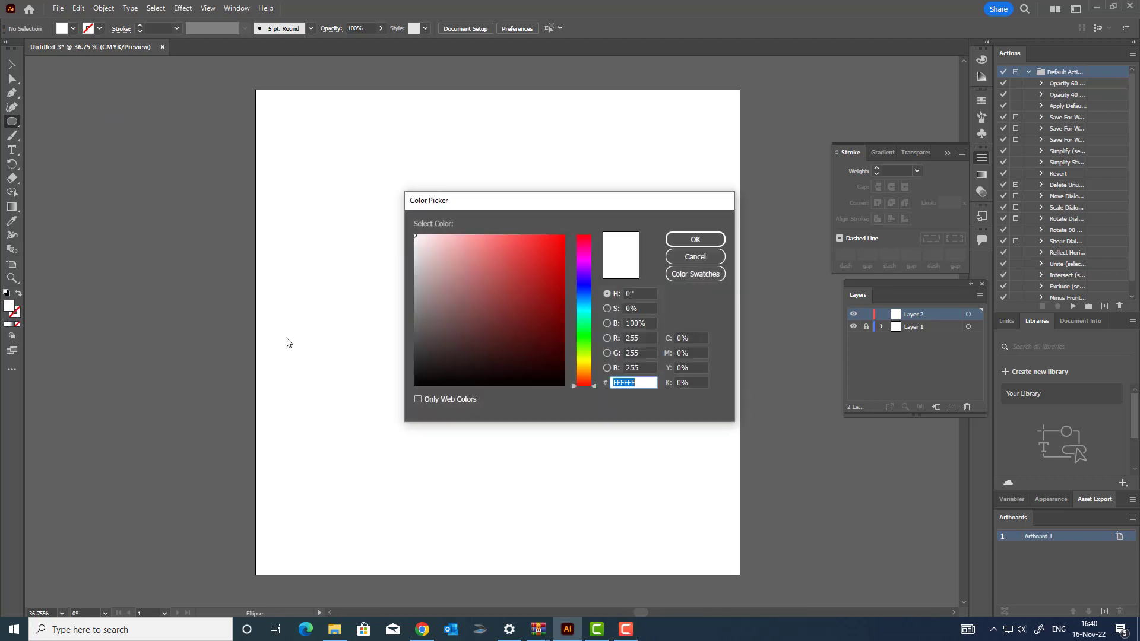
drag(586, 377, 586, 382)
drag(446, 346, 465, 323)
click(695, 240)
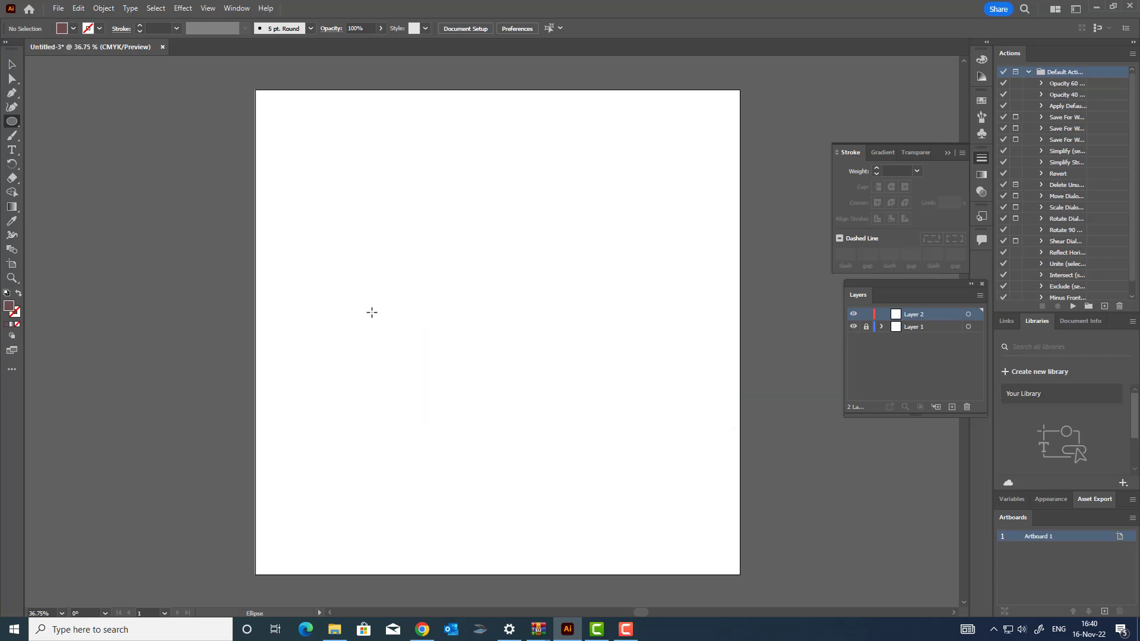
drag(368, 310, 458, 363)
Step: Duplicate the circle in front of itself and scale the copy concentrically to about 297 px
key(z)
drag(429, 320, 477, 361)
click(12, 69)
click(79, 8)
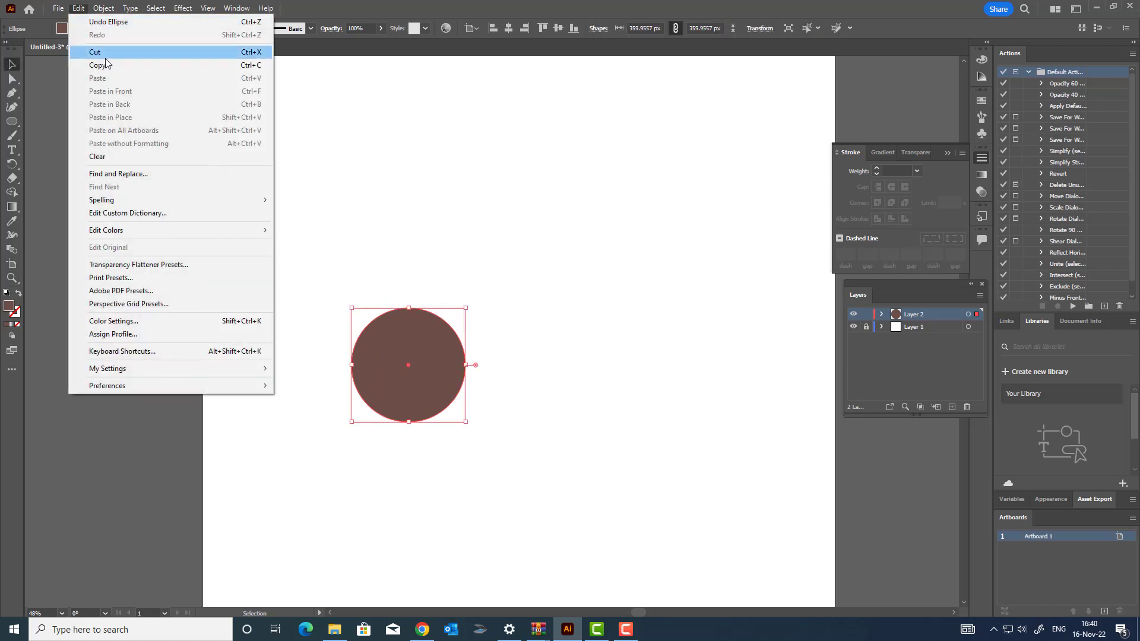
click(110, 91)
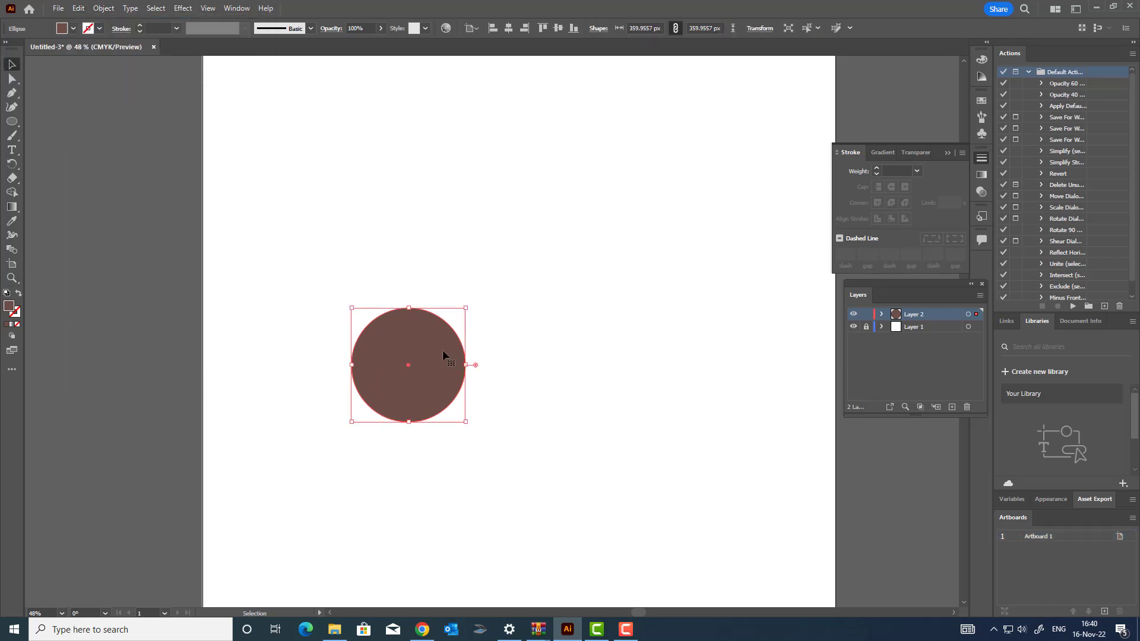
drag(470, 426, 456, 420)
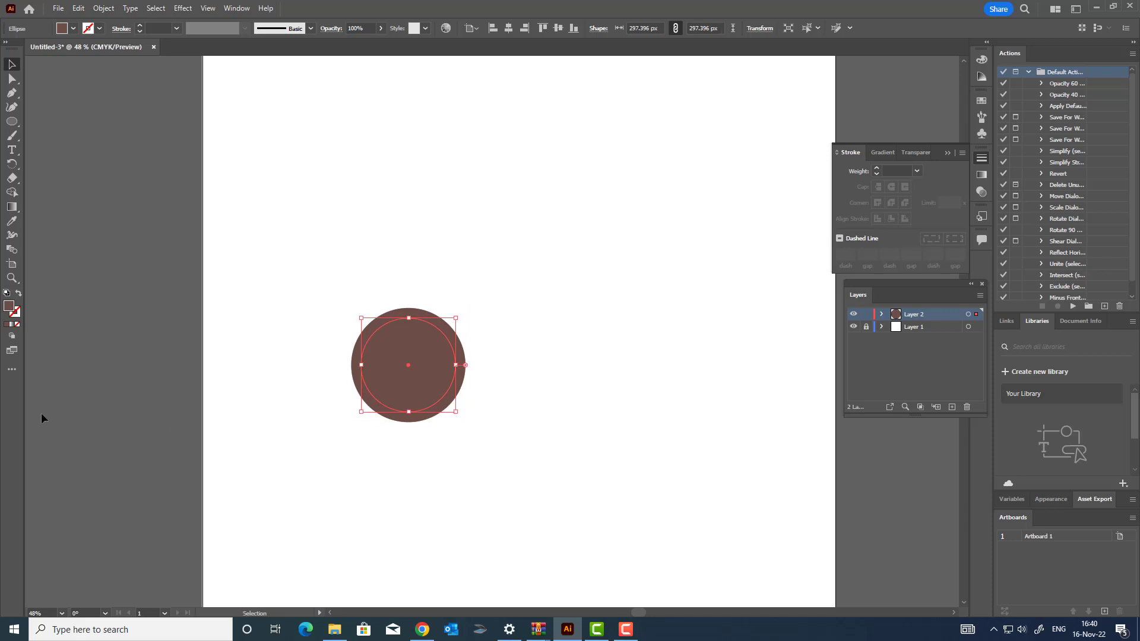
Step: Fill the smaller circle with light tan, RGB 200, 153, 122
double_click(10, 306)
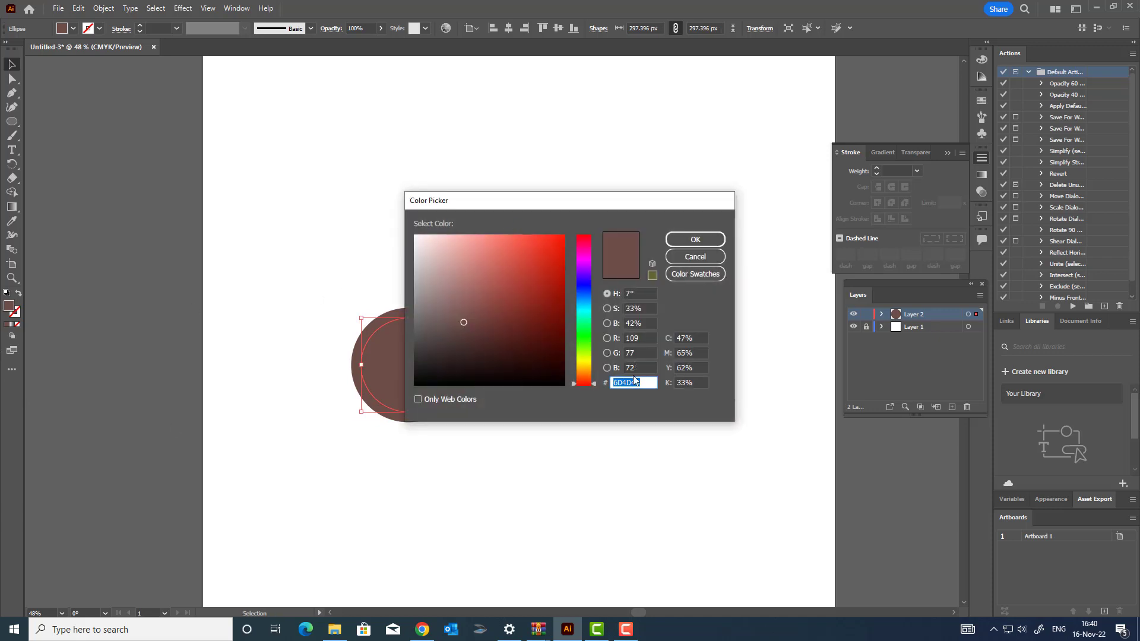
drag(584, 383, 584, 375)
drag(460, 306, 471, 272)
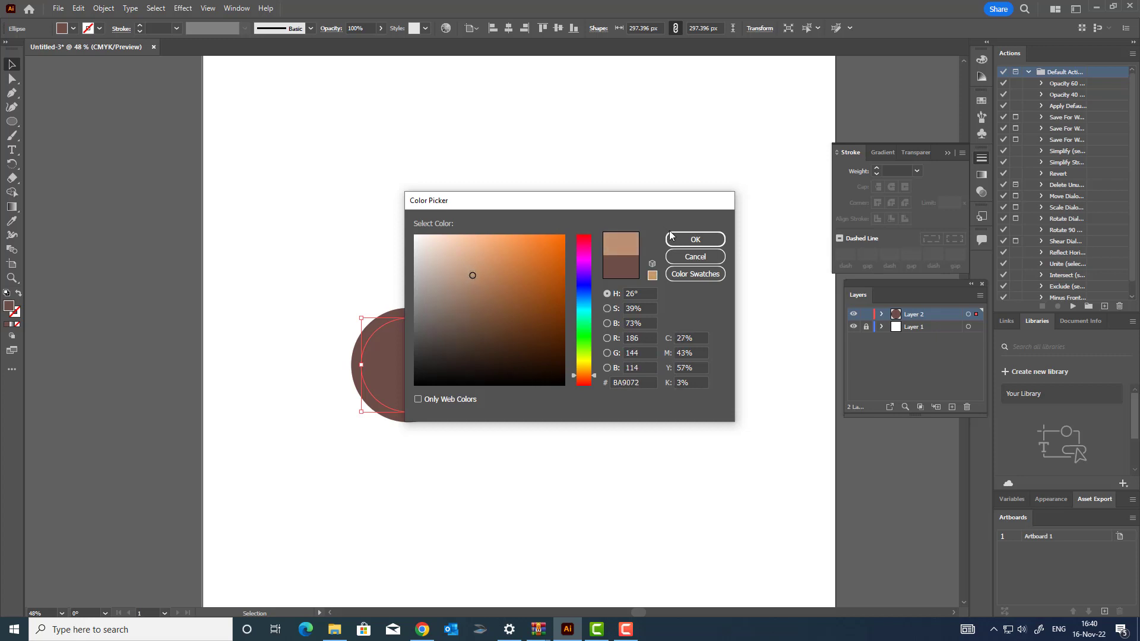
click(670, 236)
key(z)
drag(460, 350, 531, 380)
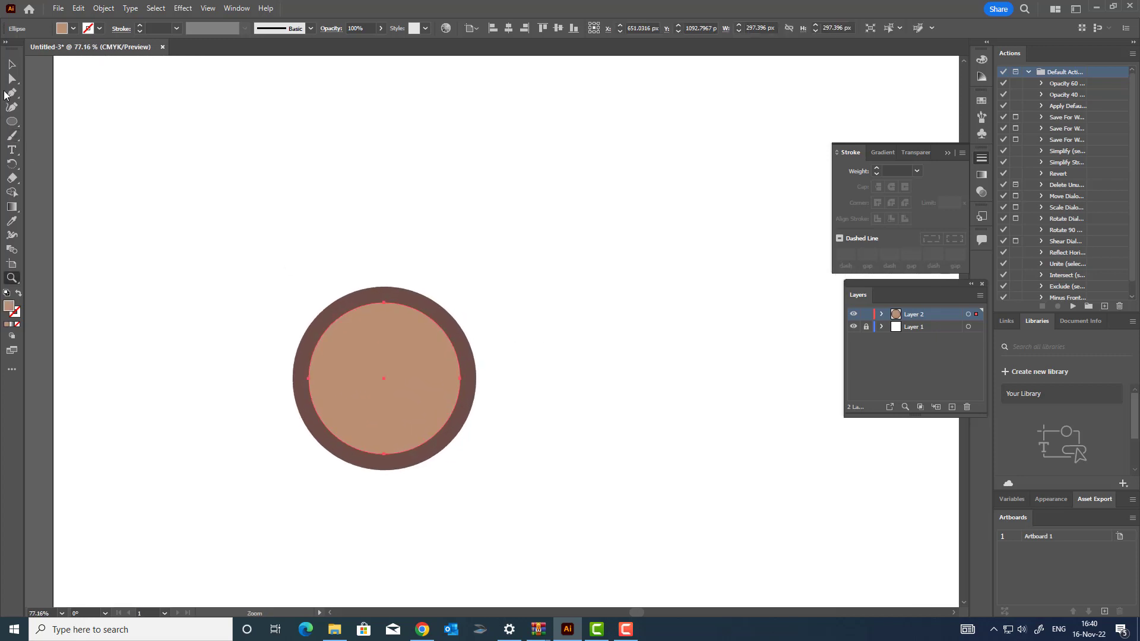
key(v)
double_click(13, 307)
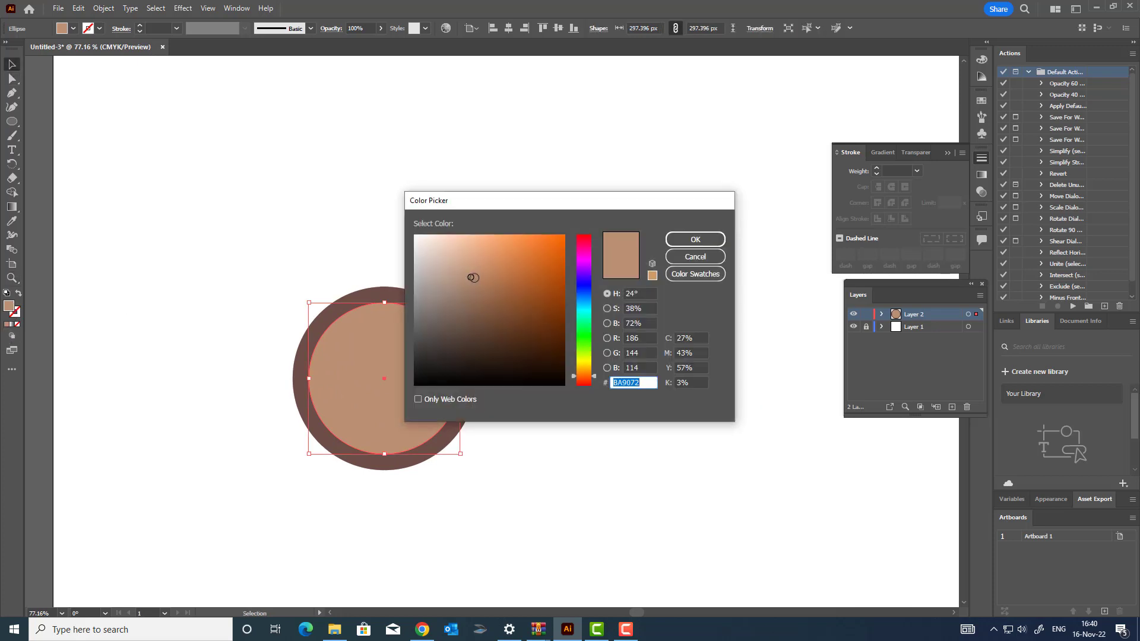
click(472, 271)
click(683, 239)
Step: Duplicate the tan circle in front and scale the copy about its centre to about 168 px
key(z)
drag(518, 317, 527, 414)
key(space)
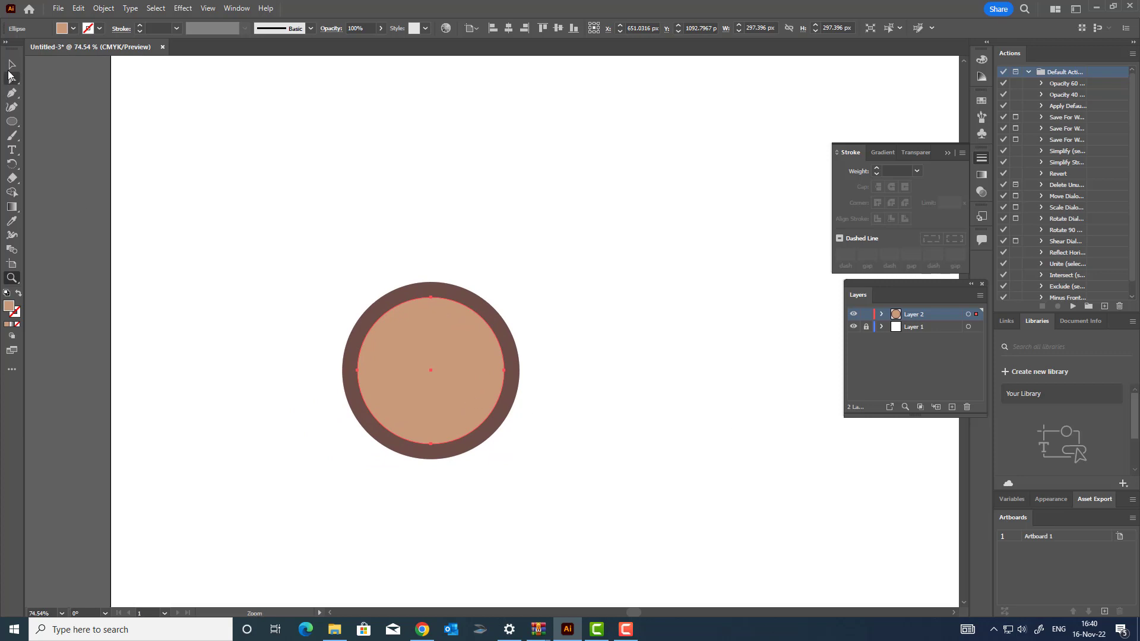
click(12, 65)
click(78, 8)
click(105, 65)
click(80, 9)
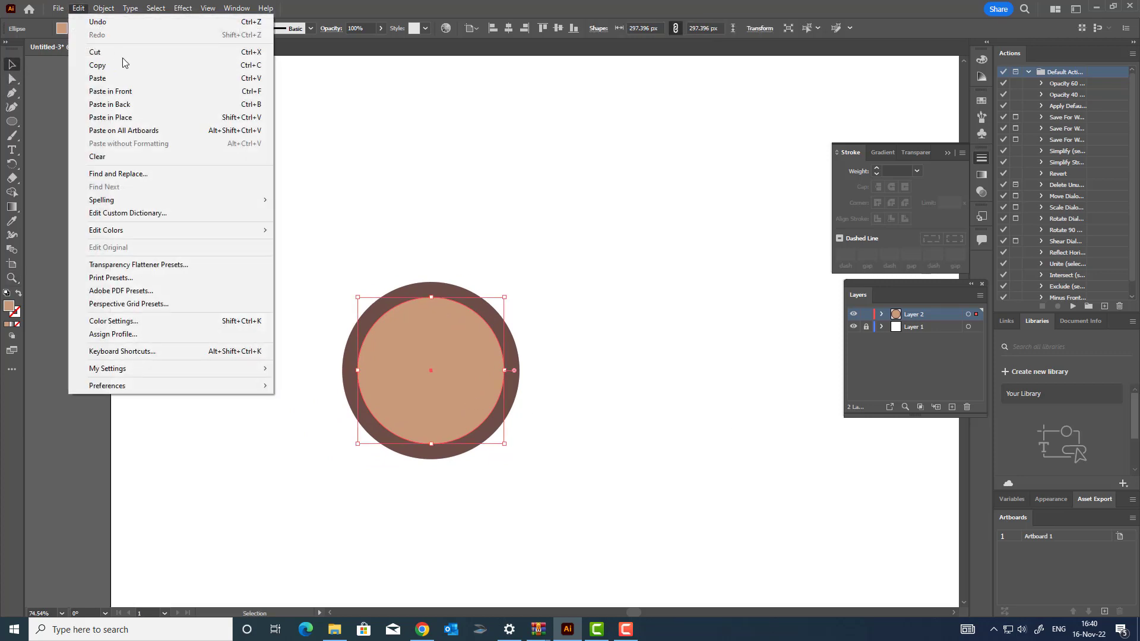
click(111, 91)
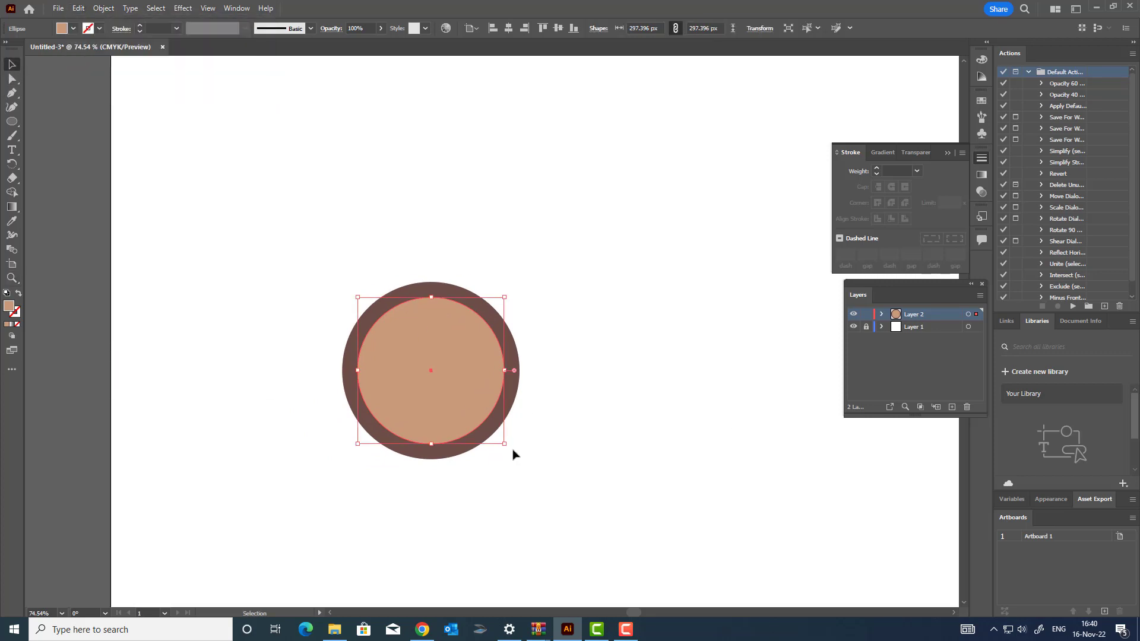
drag(504, 444, 473, 420)
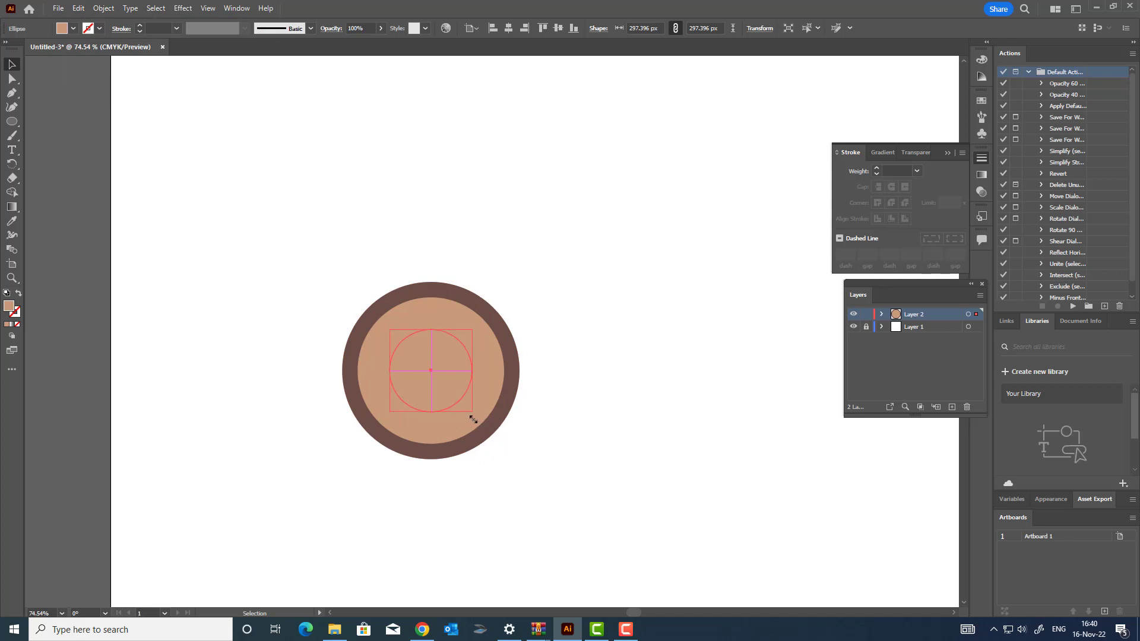
Step: Fill the new inner circle with light peach #E2B79F and enlarge it slightly to about 179 px
double_click(8, 306)
drag(469, 265, 459, 251)
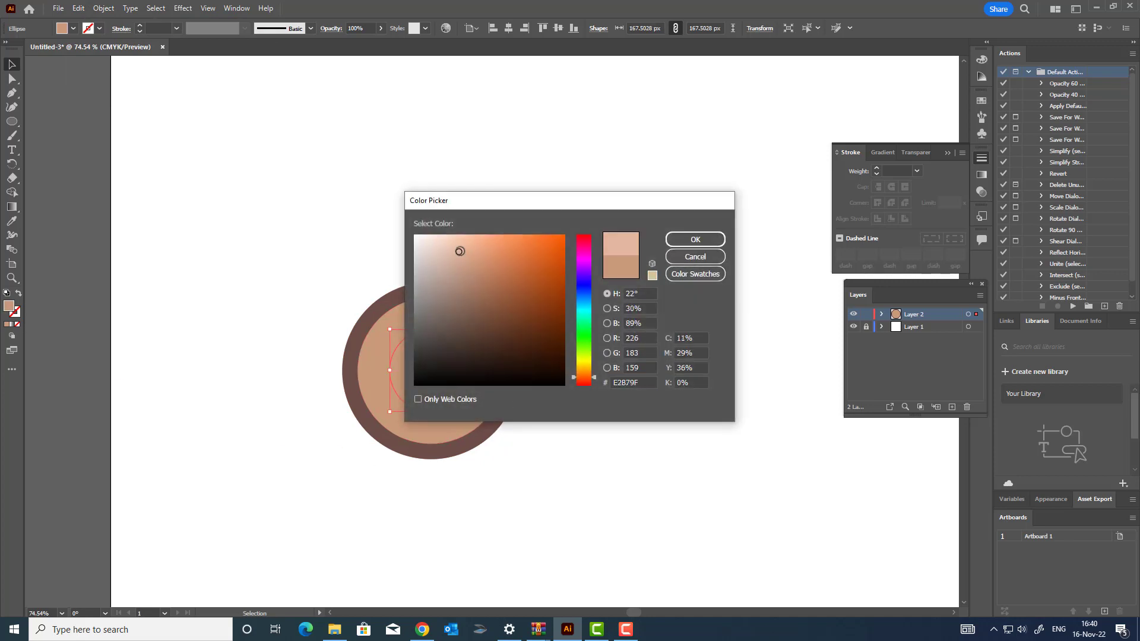
click(695, 240)
drag(472, 415, 475, 414)
Step: Duplicate the peach circle in front and scale the copy concentrically to about 129 px
click(78, 8)
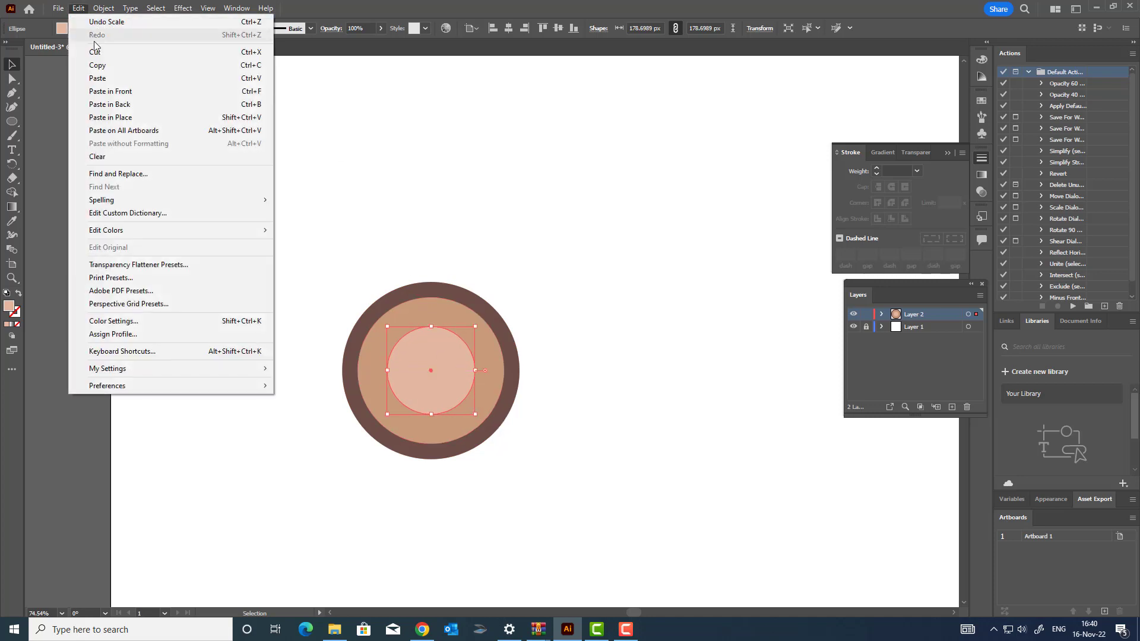
click(95, 66)
click(79, 8)
click(136, 92)
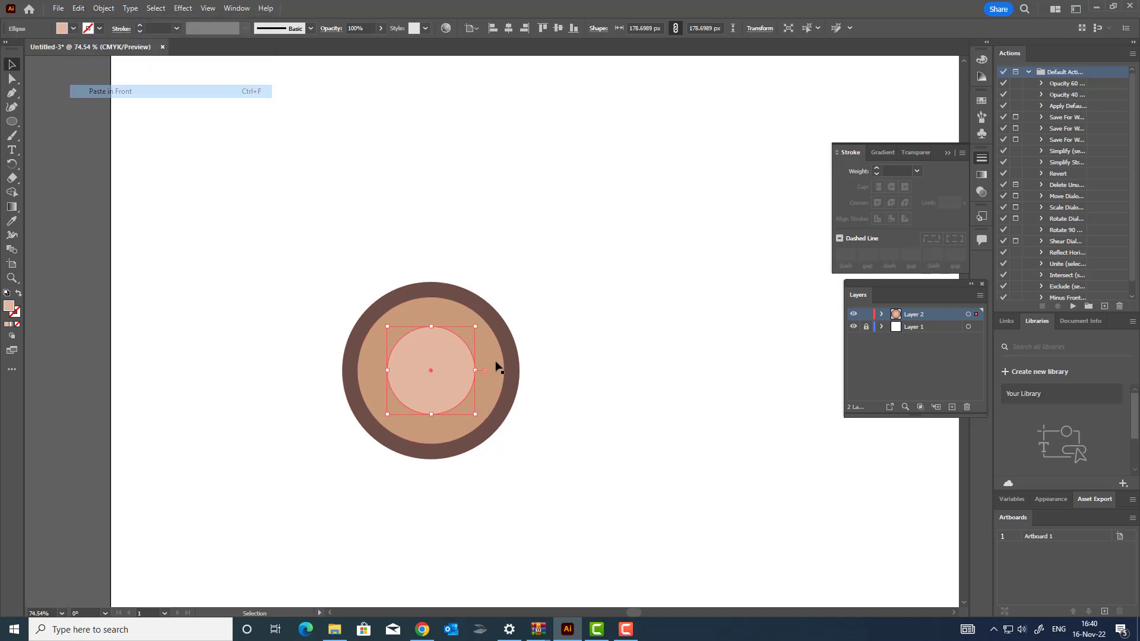
drag(475, 414, 462, 402)
Step: Sample the tan ring's colour for the innermost circle and darken its fill to RGB 178, 130, 103
key(i)
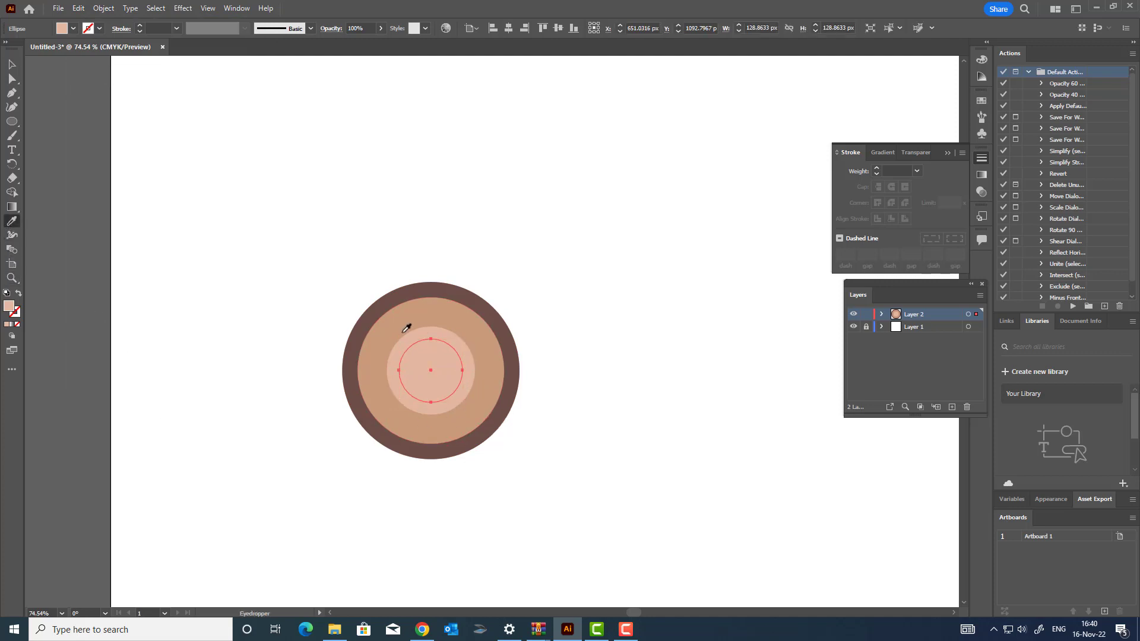
click(465, 322)
double_click(9, 307)
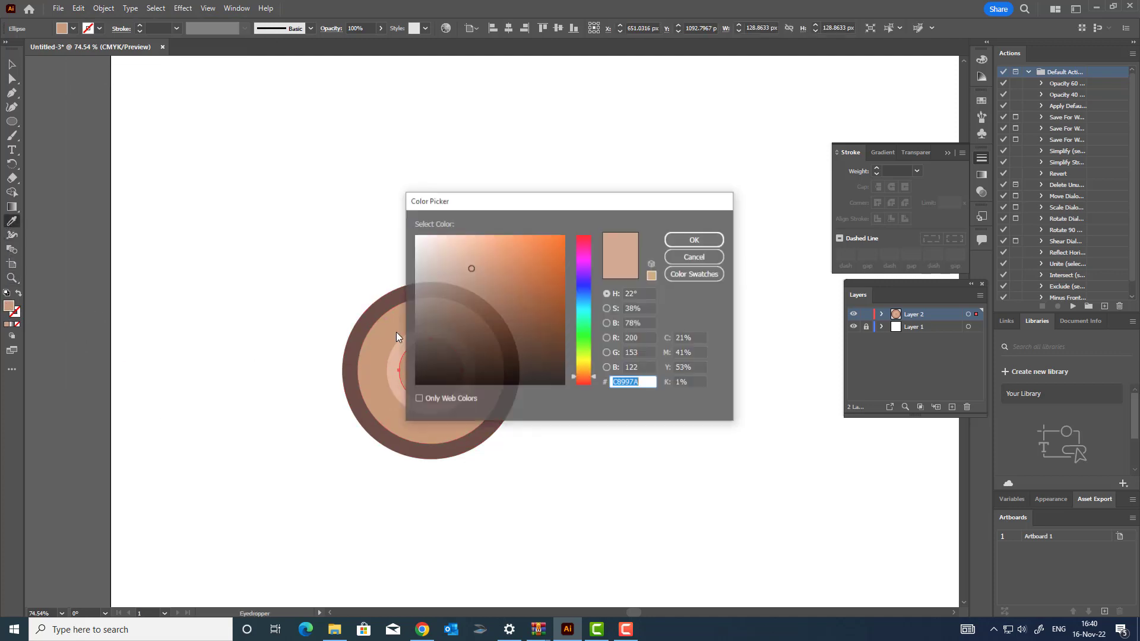
click(476, 277)
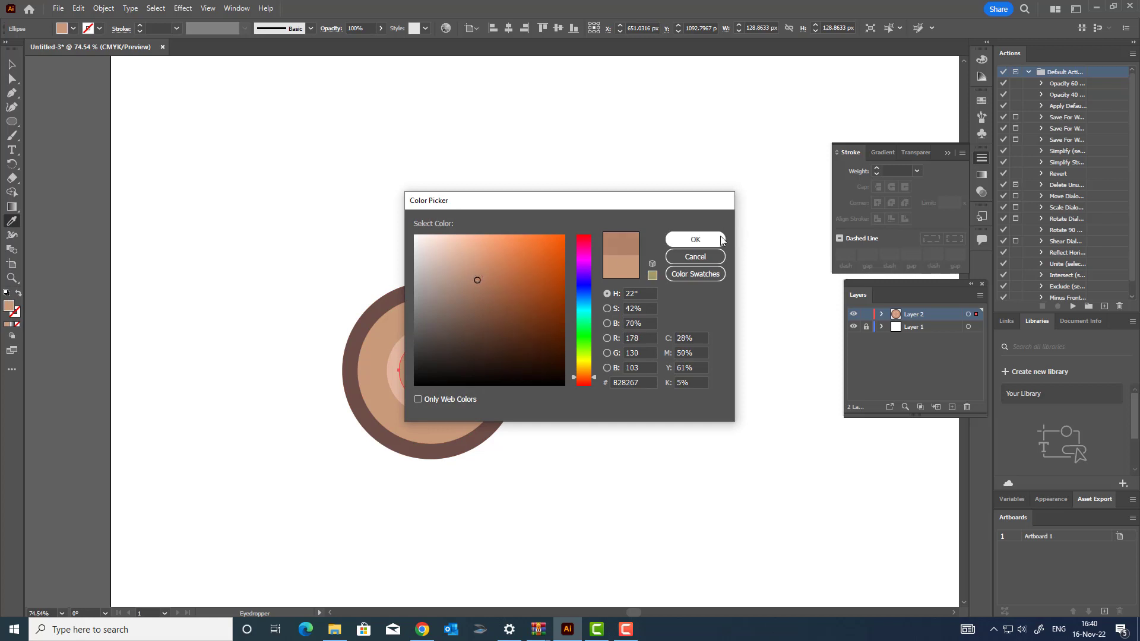
click(722, 240)
Step: Duplicate the outermost dark brown circle and move the copy straight up, clear of the ringed circle
key(z)
drag(612, 273, 521, 431)
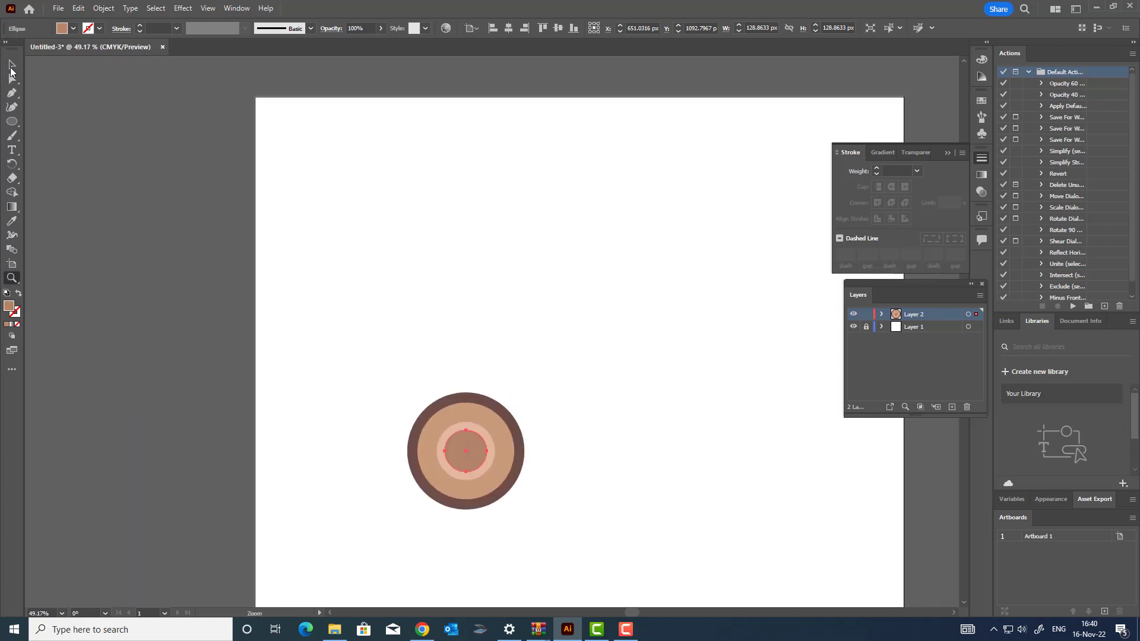
click(11, 67)
click(531, 440)
click(521, 448)
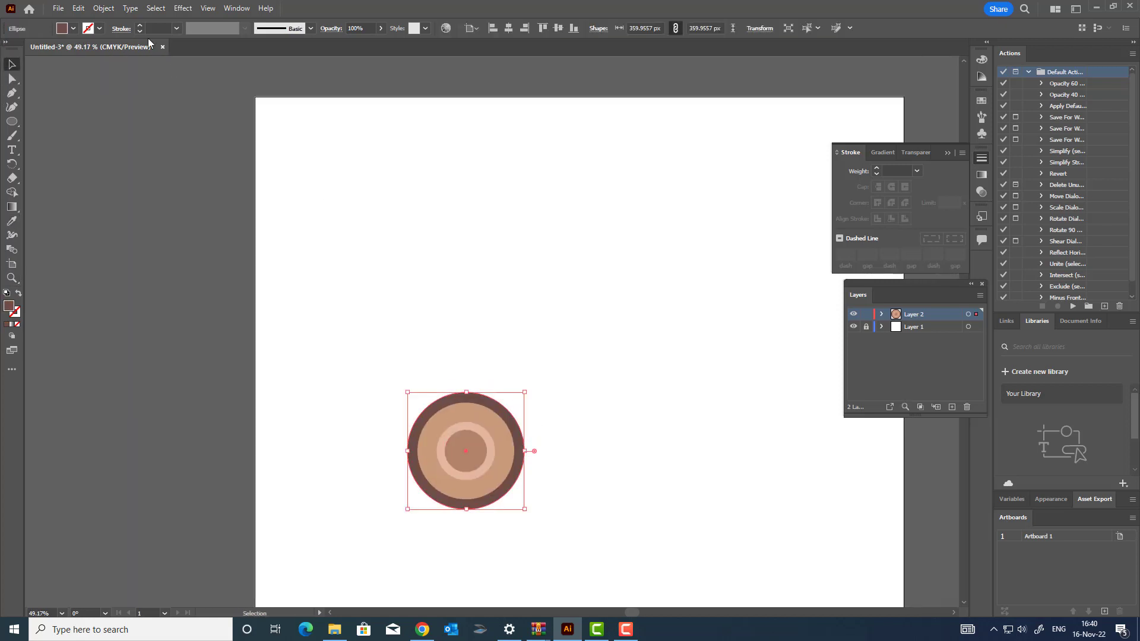
click(78, 8)
click(112, 68)
click(78, 8)
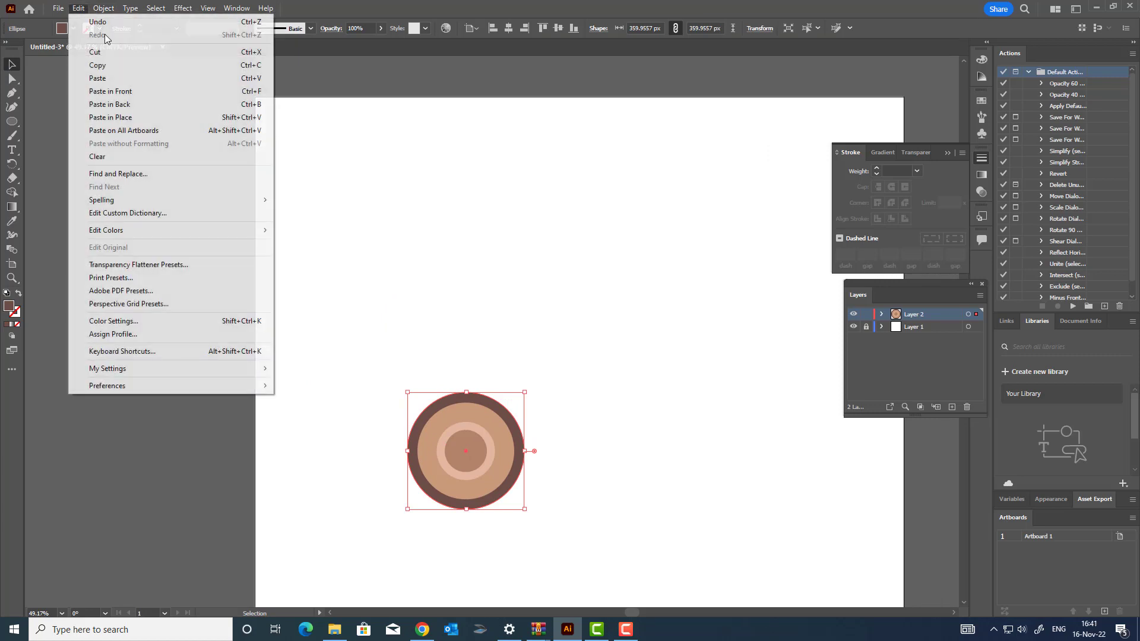
click(173, 90)
drag(516, 394, 515, 238)
click(417, 366)
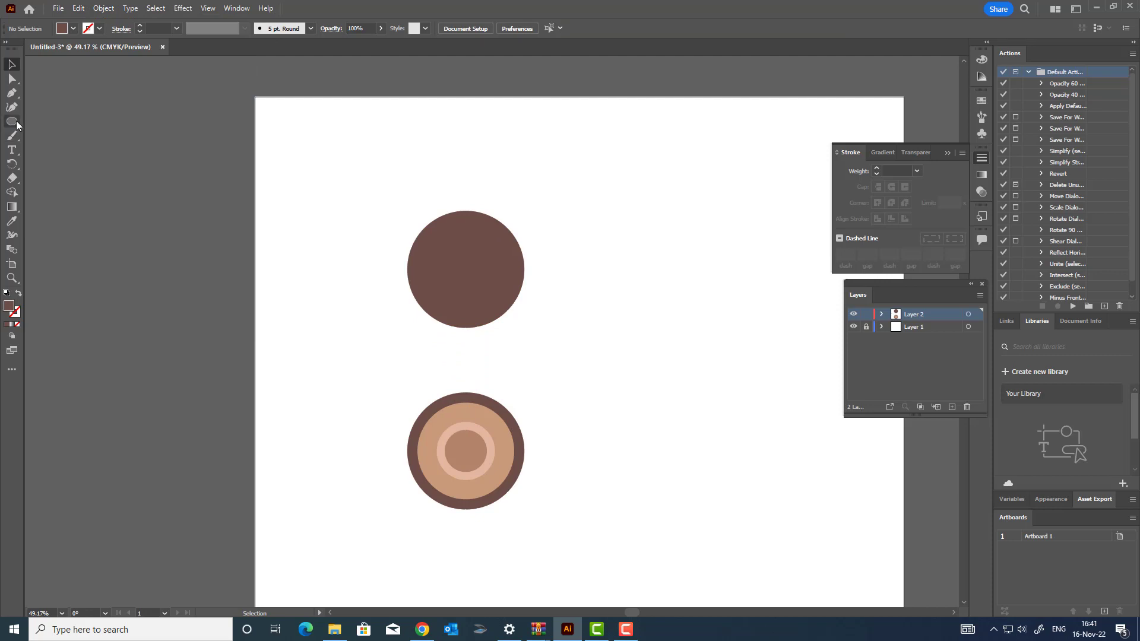
Step: Draw a rectangle about 360 by 560 px joining the two brown circles at their centres, and send it to the back
drag(16, 125, 45, 113)
drag(406, 269, 522, 451)
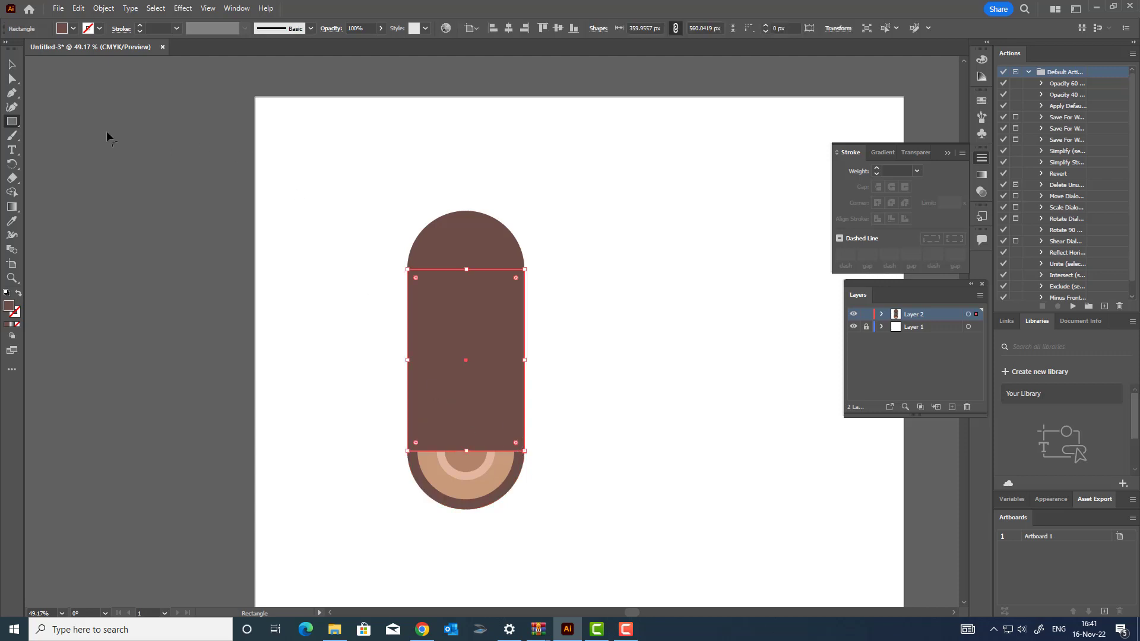
click(10, 62)
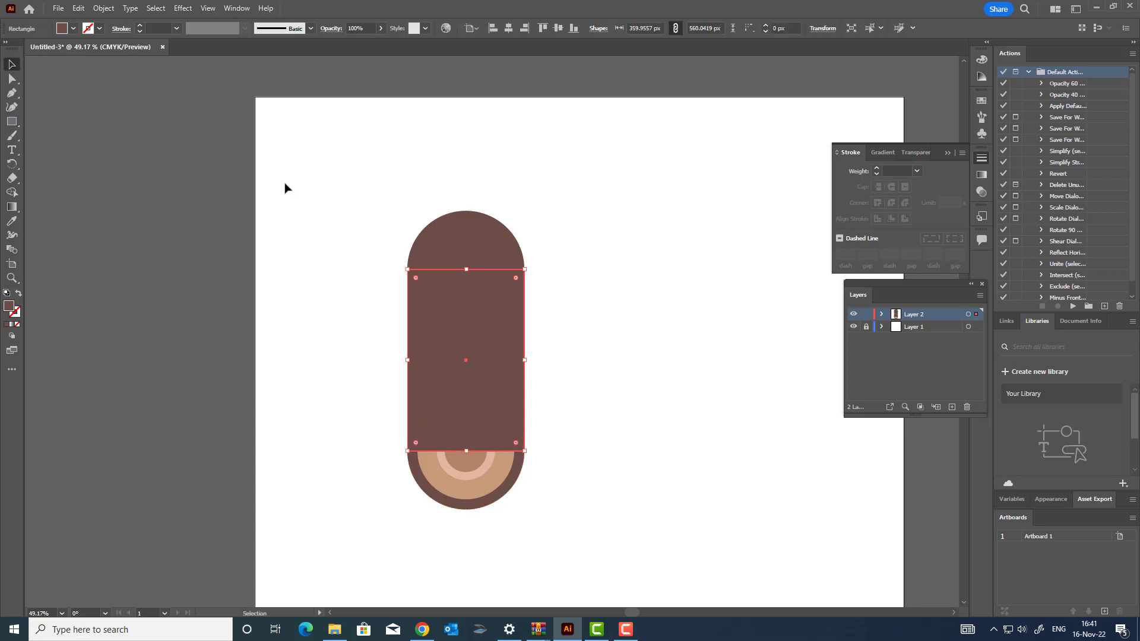
click(105, 10)
mouse_move(179, 34)
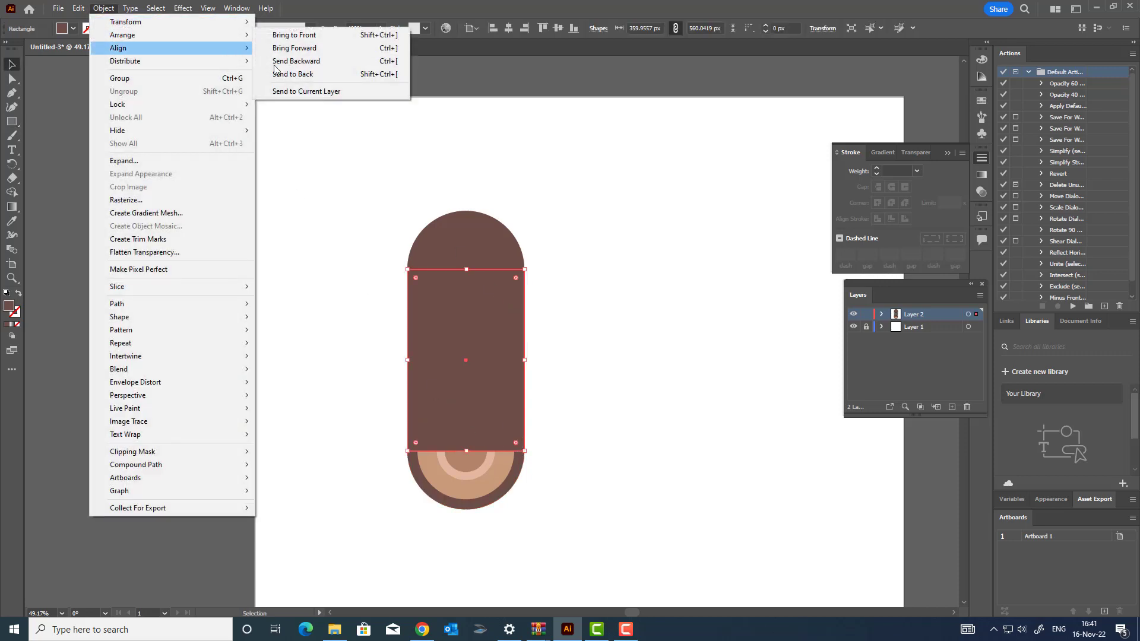
click(329, 75)
click(612, 386)
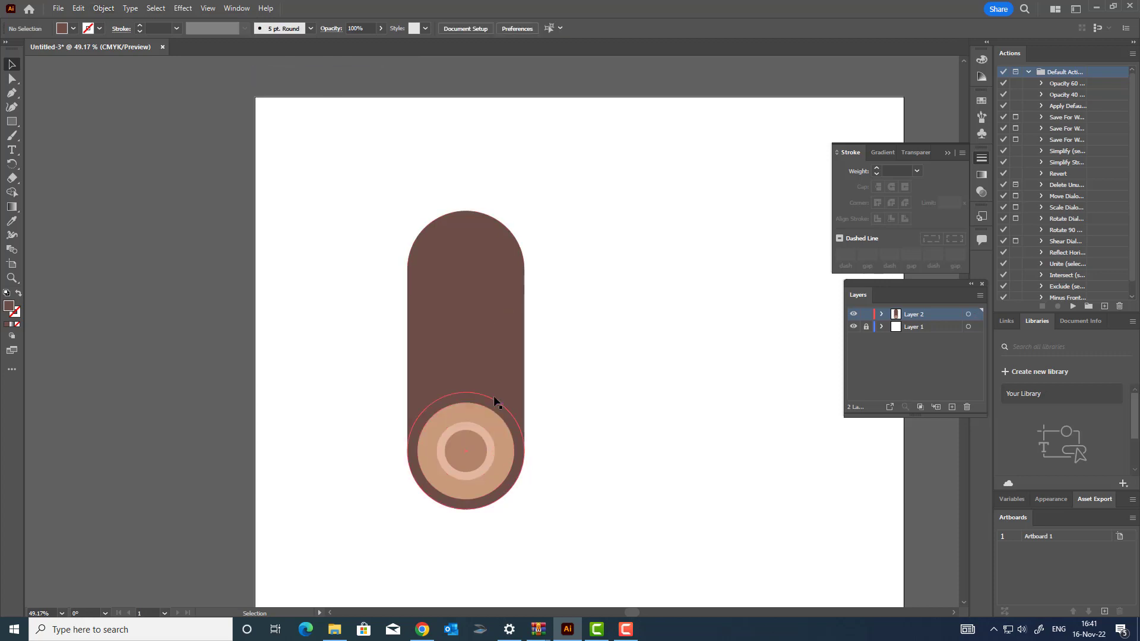
Step: Lighten the fill of the outermost circle around the log's rings to #755A50
drag(554, 300, 434, 255)
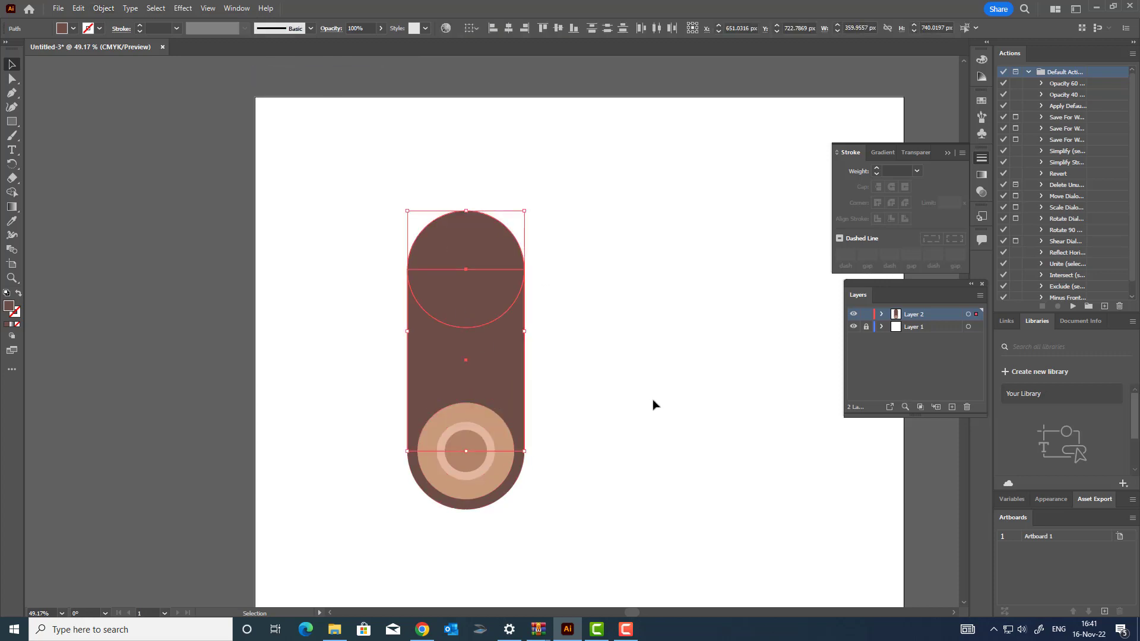
click(508, 482)
double_click(10, 308)
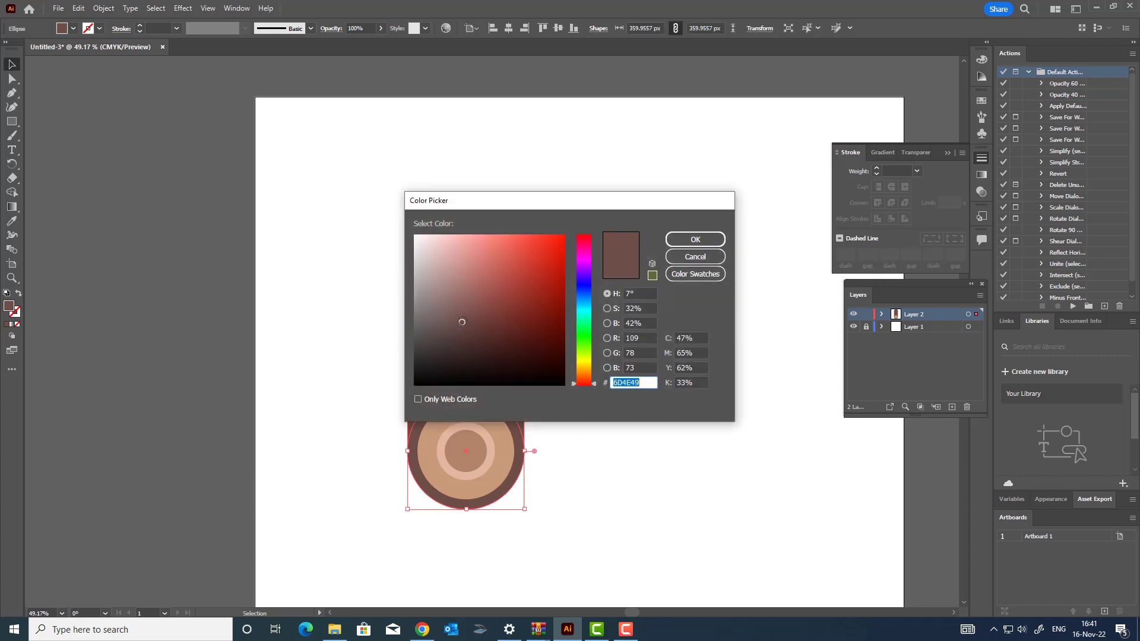
drag(586, 385, 587, 382)
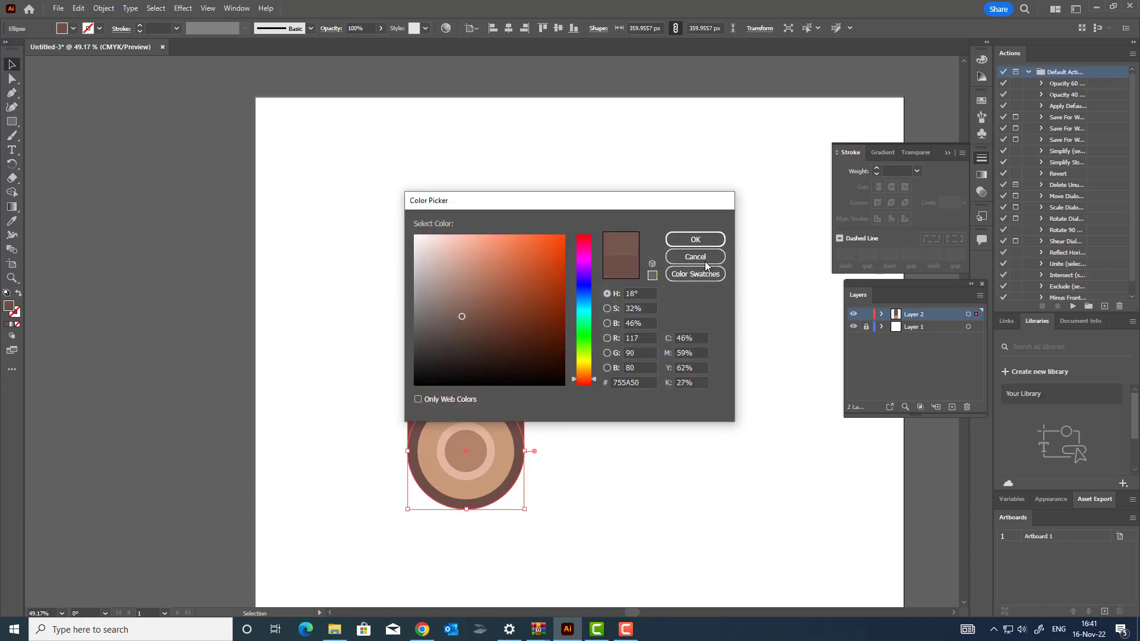
click(695, 239)
click(613, 418)
Step: Select the log body's upper circle and rectangle together and recolour them a darker brown
key(z)
alt+click(581, 427)
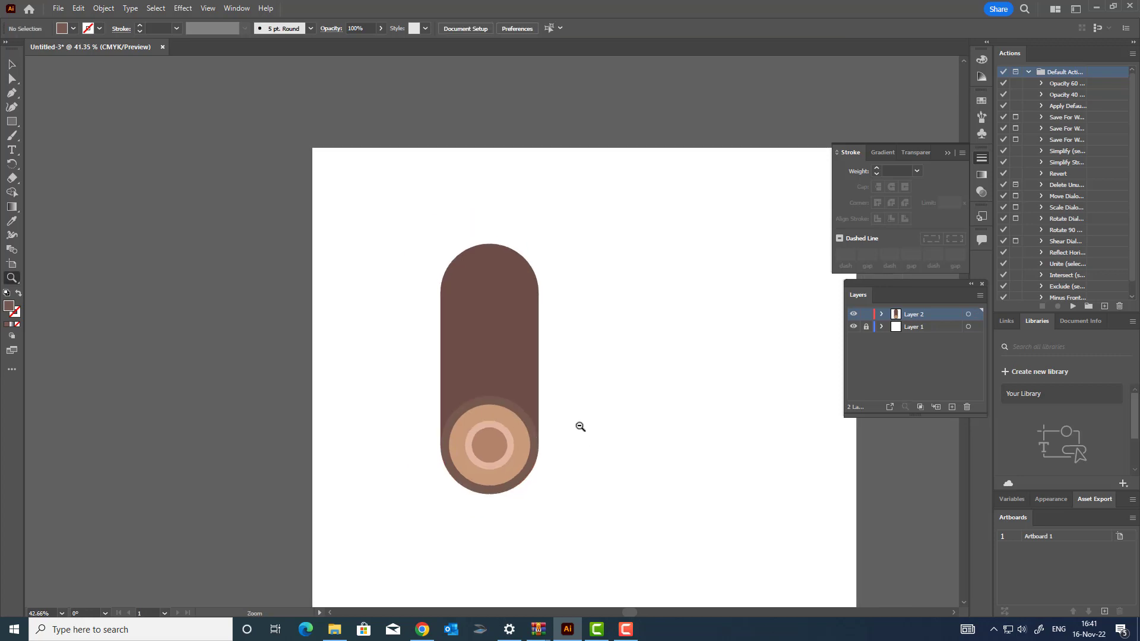
drag(580, 426, 640, 492)
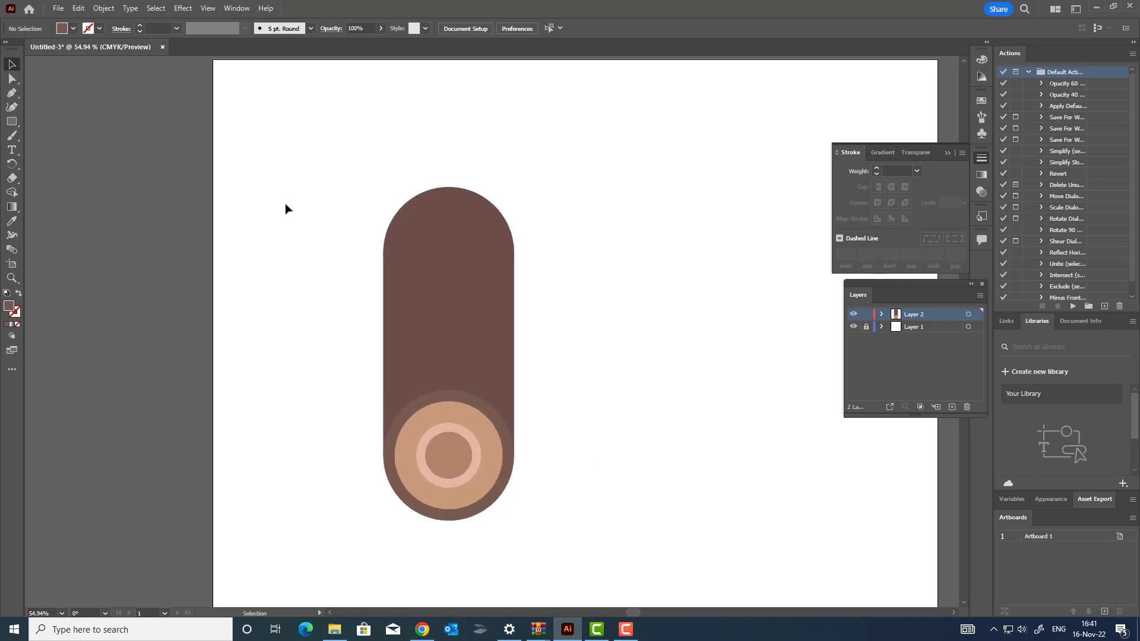
drag(477, 235, 476, 235)
double_click(9, 307)
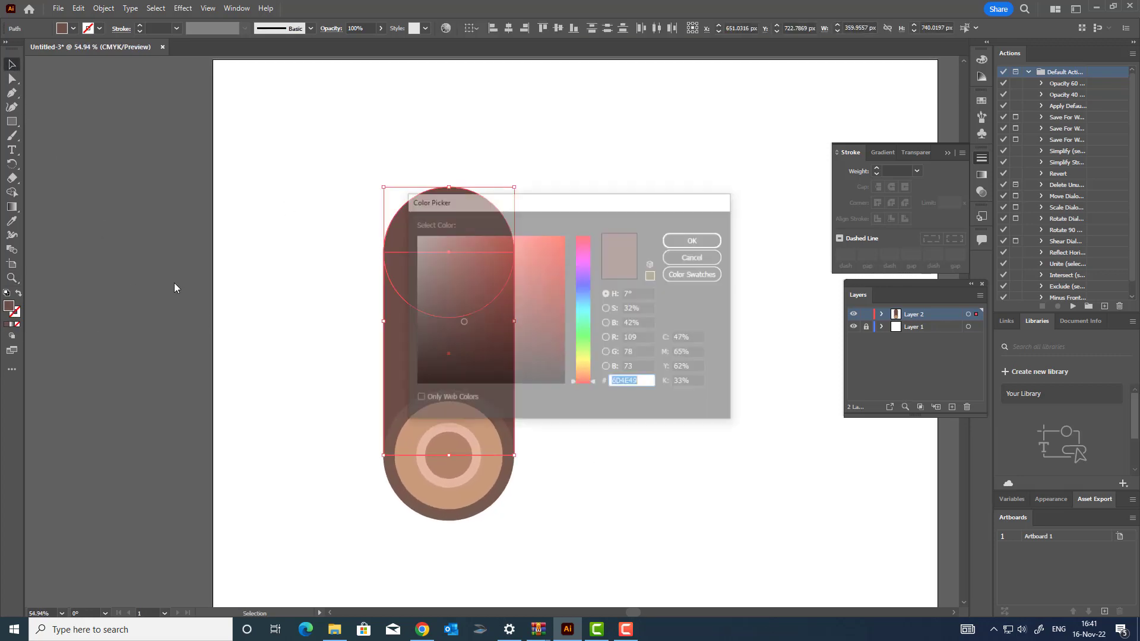
drag(586, 386, 584, 385)
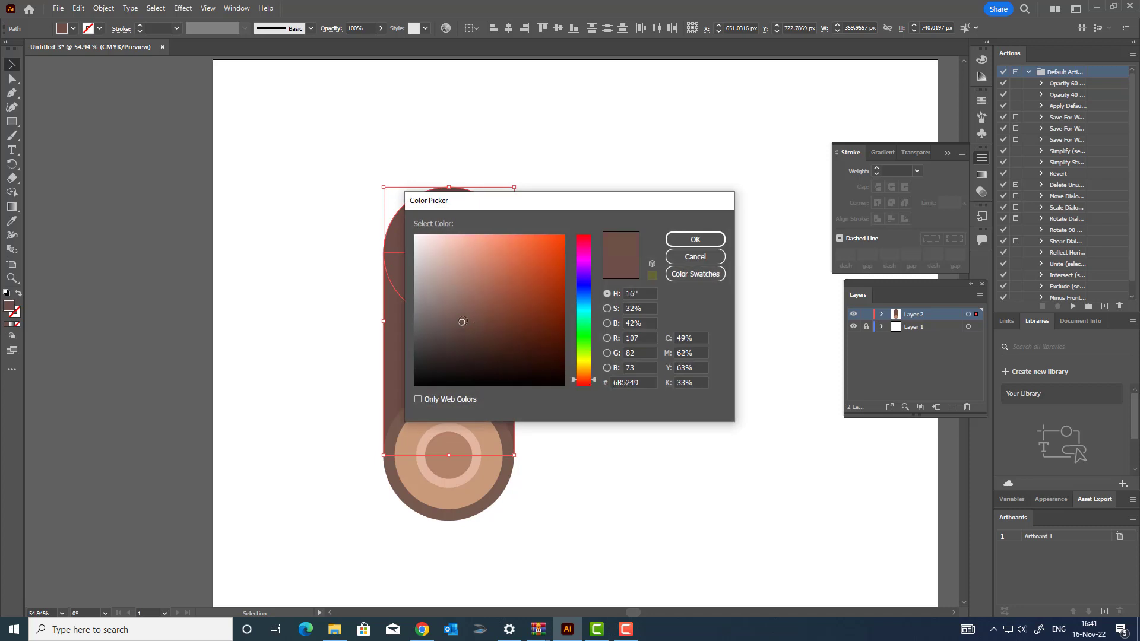
click(678, 240)
click(538, 481)
Step: Lighten the fill of the outermost circle around the log's rings to #7F6359
click(508, 438)
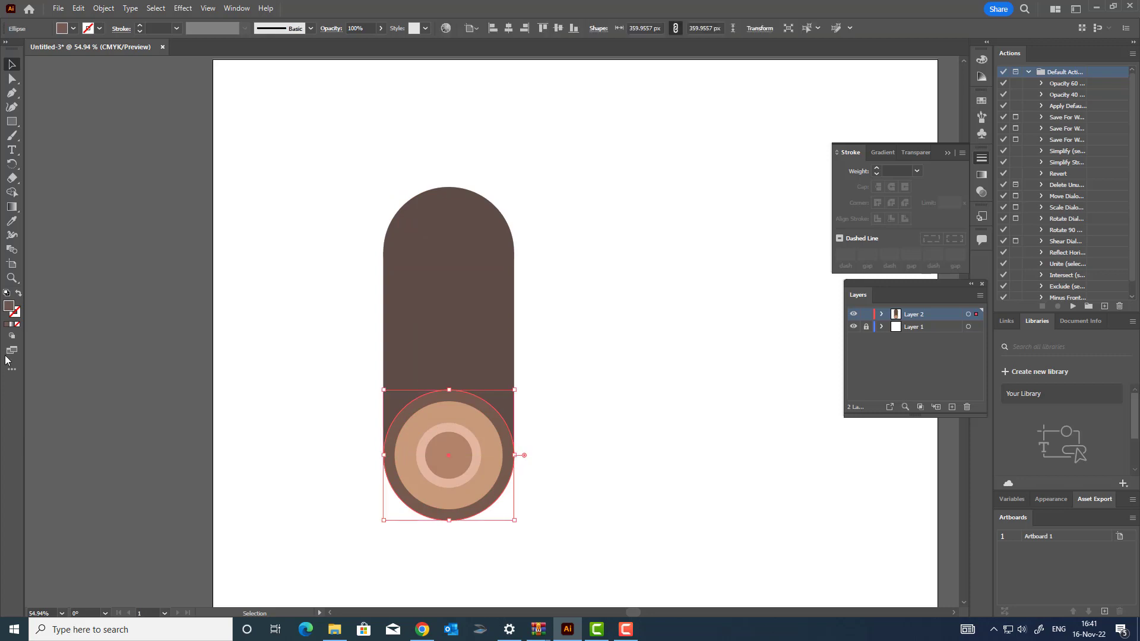
double_click(15, 312)
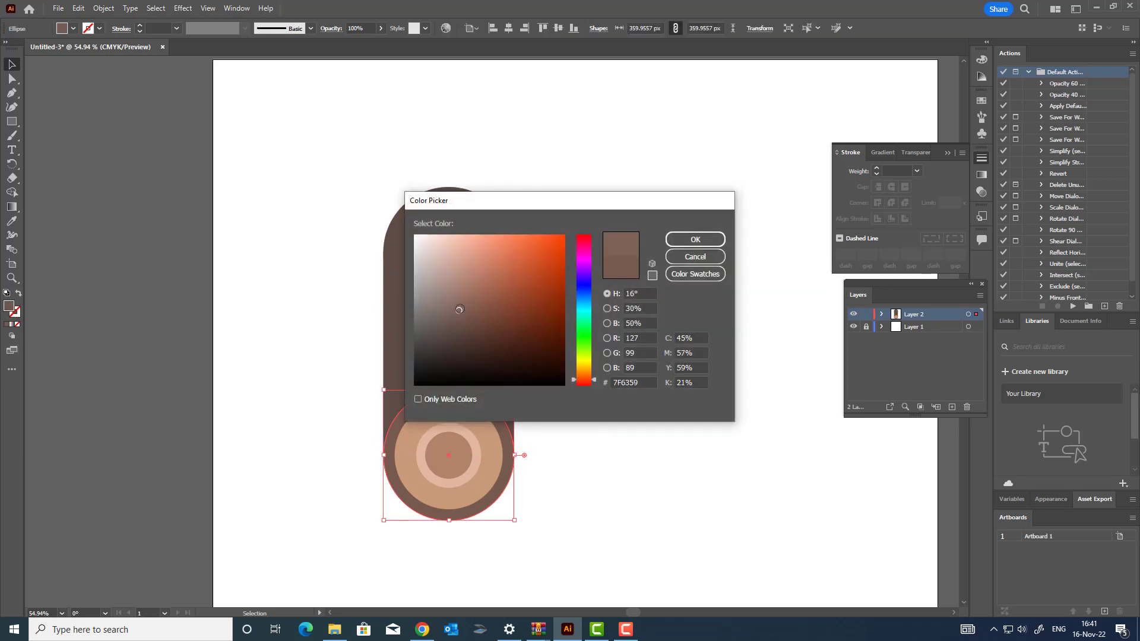
click(689, 241)
click(659, 396)
key(z)
mouse_move(660, 396)
mouse_down()
mouse_move(646, 399)
mouse_move(646, 387)
mouse_up()
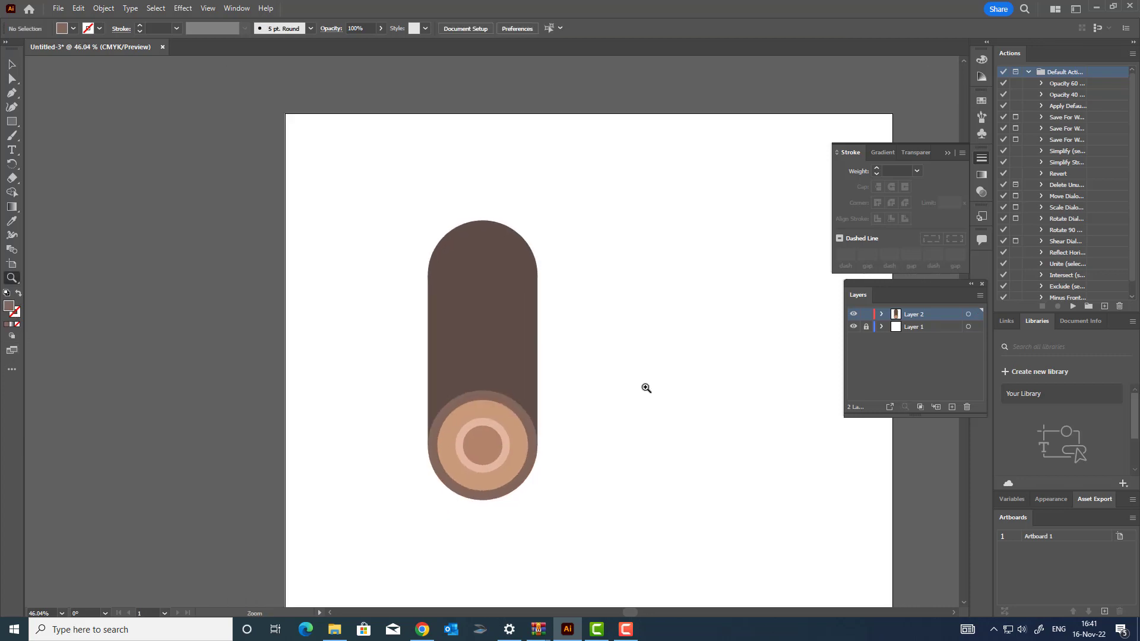
mouse_move(545, 431)
mouse_down()
mouse_move(529, 437)
mouse_move(541, 460)
mouse_move(524, 432)
mouse_up()
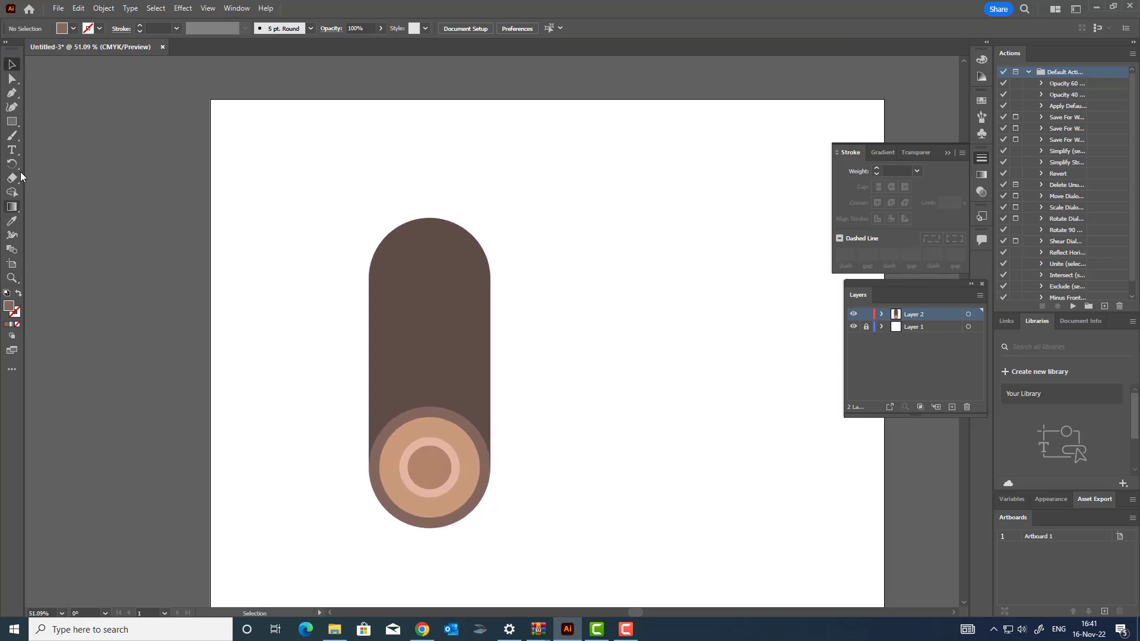
Step: Draw an upright rectangle about 32 by 100 px near the log body's left edge and fill it dark brown #544440
drag(383, 358, 394, 392)
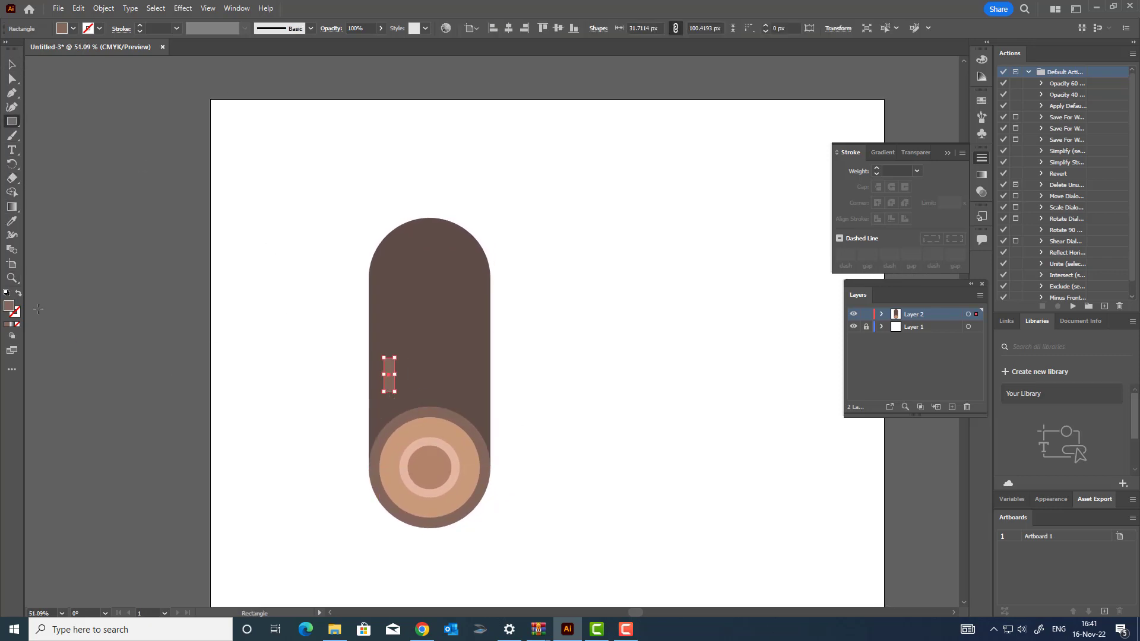
click(12, 221)
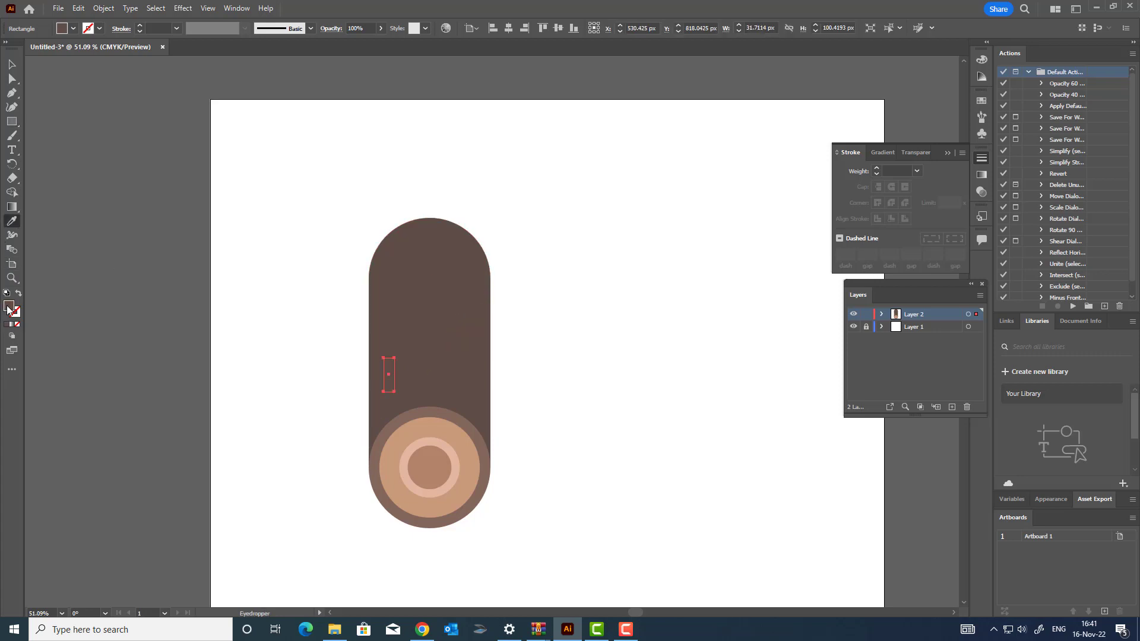
double_click(9, 307)
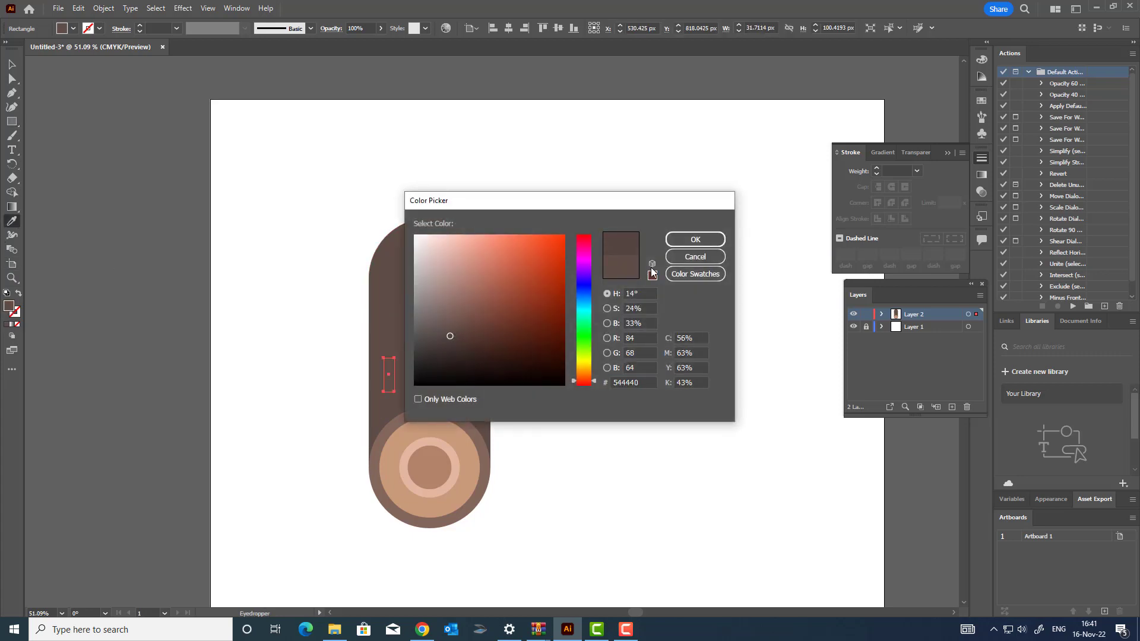
click(700, 239)
Step: Fully round the small rectangle's corners to about 15.9 px and darken its fill to #473A37
key(z)
drag(464, 379, 518, 426)
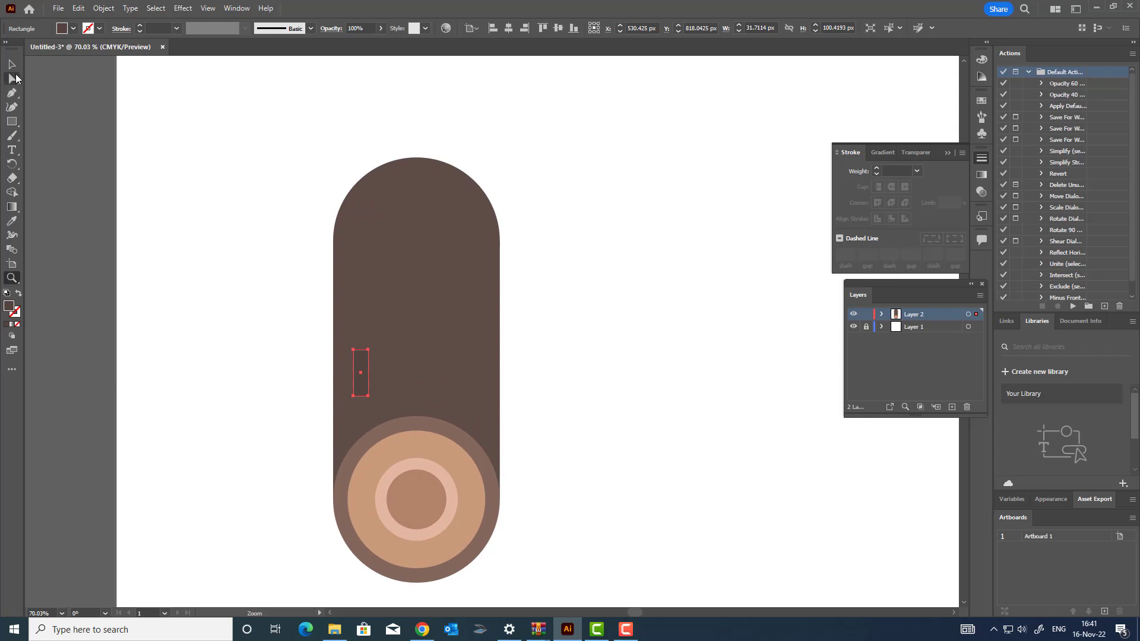
click(14, 78)
drag(362, 387, 364, 408)
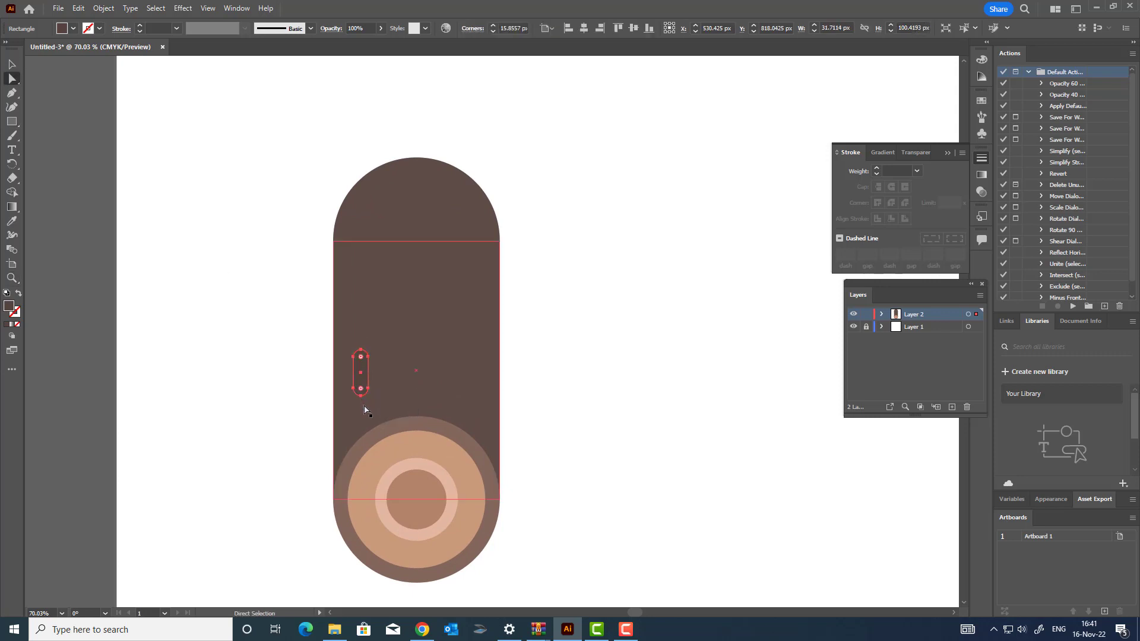
double_click(9, 306)
click(449, 343)
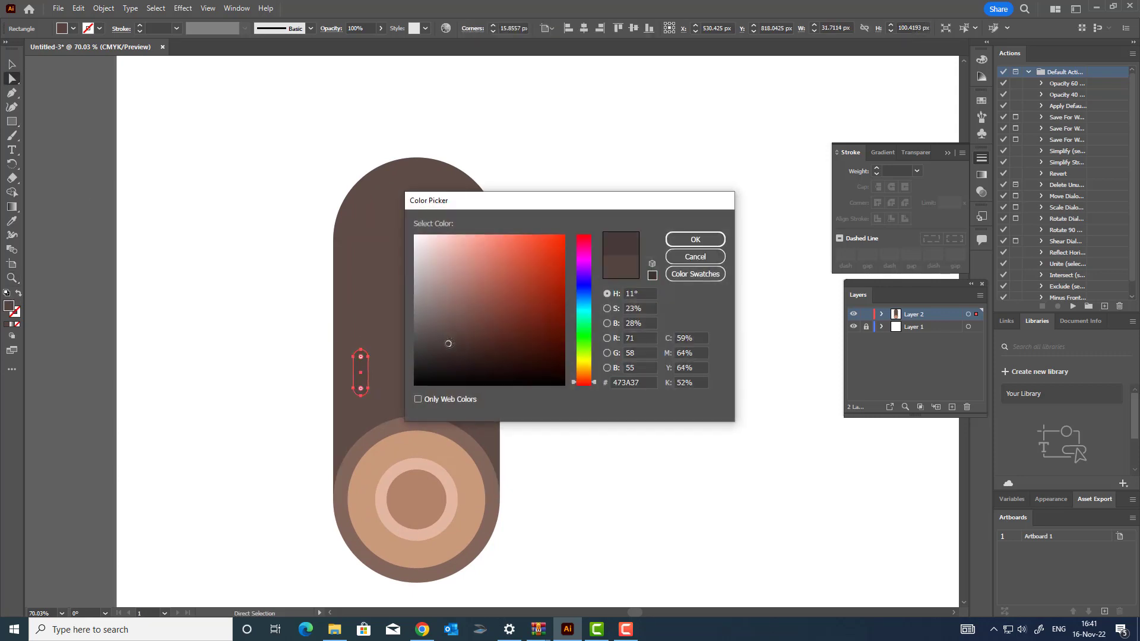
click(709, 246)
Step: Duplicate the rounded bark mark in front, shorten the copy to about 37 px high and place it directly above the original
key(z)
drag(445, 321, 484, 431)
click(12, 64)
click(78, 8)
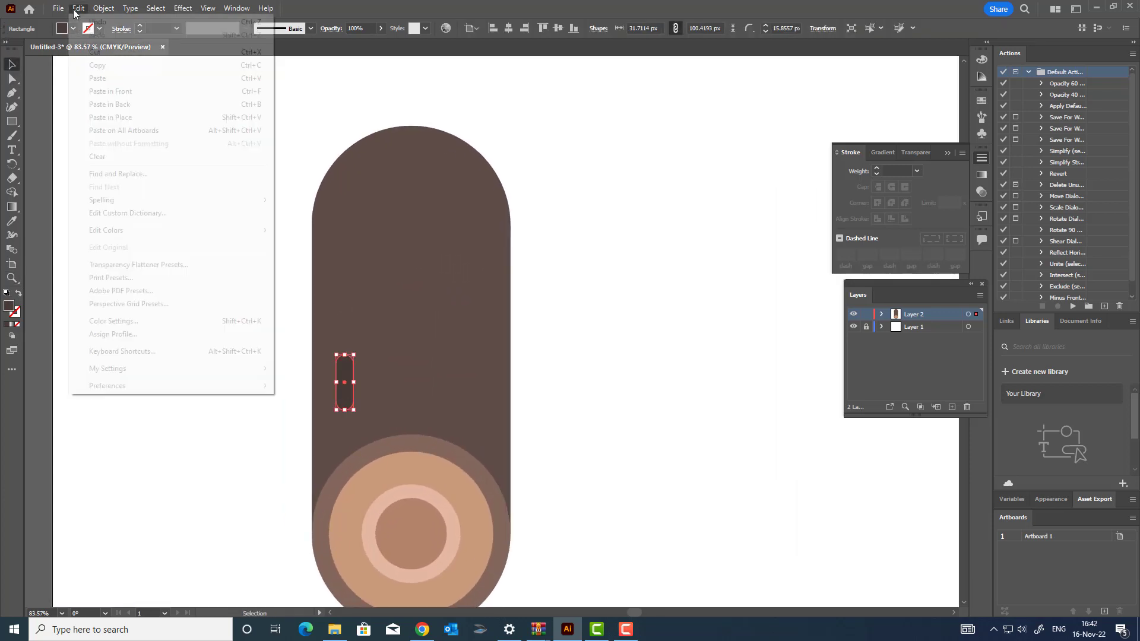
click(116, 64)
click(78, 8)
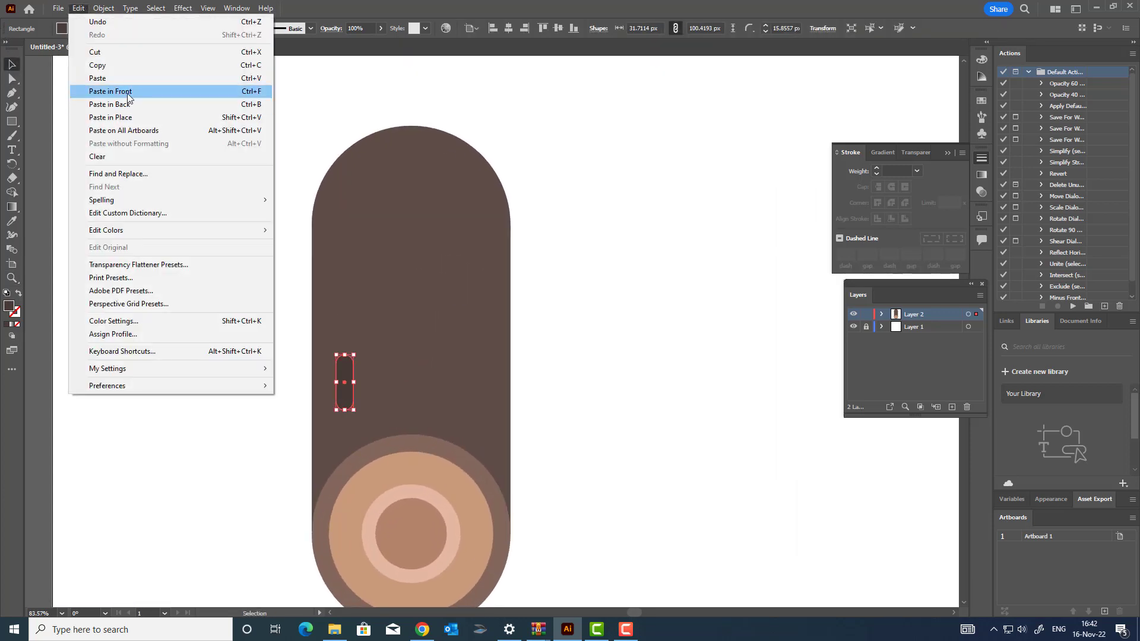
click(127, 94)
drag(345, 389, 346, 348)
click(612, 399)
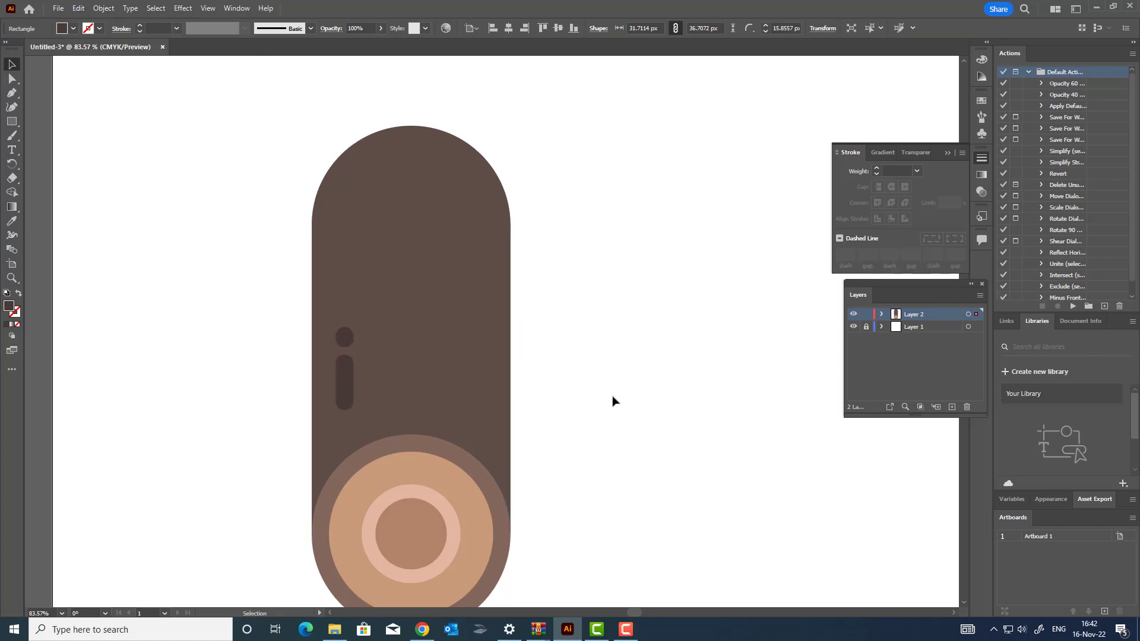
Step: Stretch the short upper bark mark slightly taller, keeping it clear of the long mark below
key(z)
drag(603, 343, 569, 360)
drag(362, 342, 397, 308)
key(v)
click(398, 336)
click(695, 364)
Step: Paste a copy of the long bark mark in front and move it higher on the log body, slightly to the right
key(z)
drag(695, 364, 474, 372)
drag(379, 306, 436, 318)
click(392, 369)
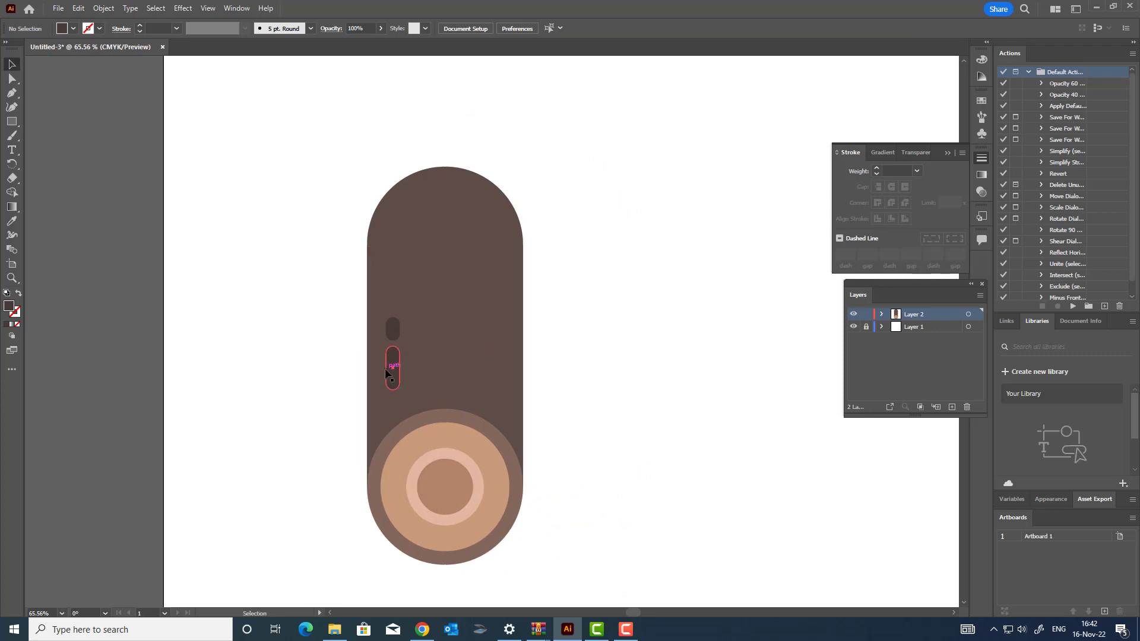
click(78, 8)
click(117, 91)
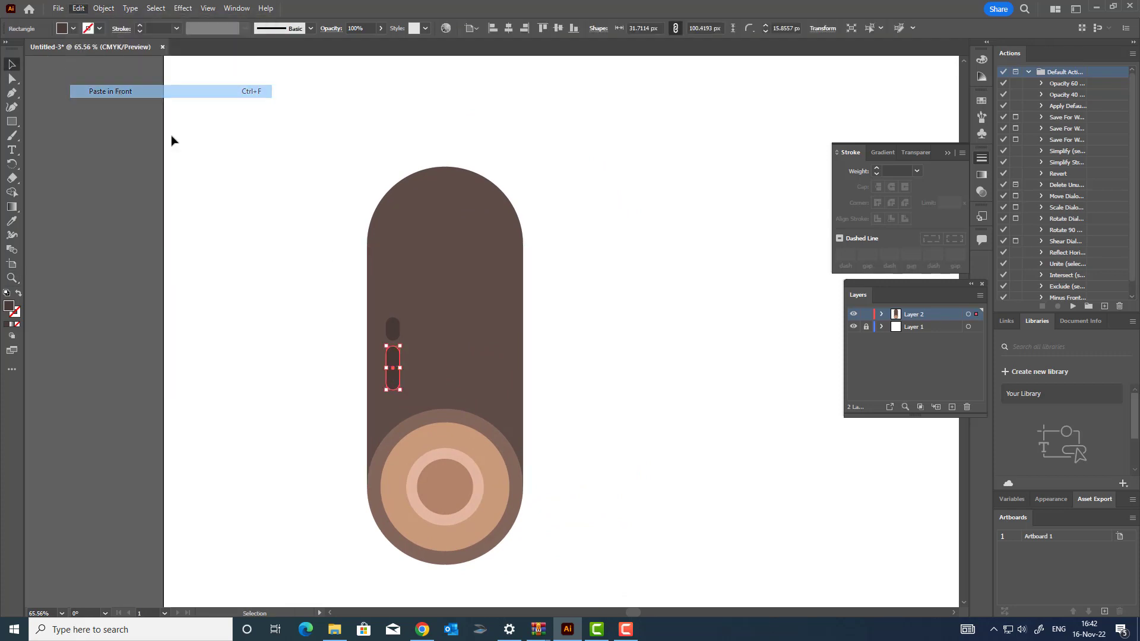
click(170, 141)
drag(395, 366, 419, 269)
click(702, 428)
Step: Paste another copy of the long bark mark in front and move it down so it overlaps the ringed end's upper edge
drag(696, 426, 387, 364)
drag(356, 359, 389, 397)
drag(309, 353, 398, 430)
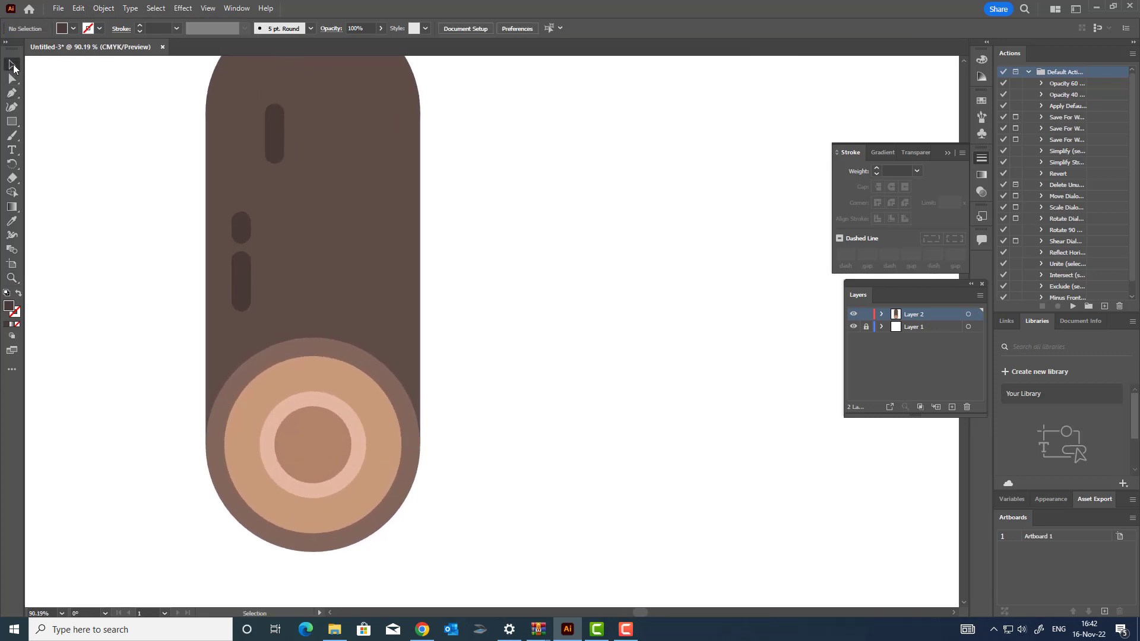
click(78, 8)
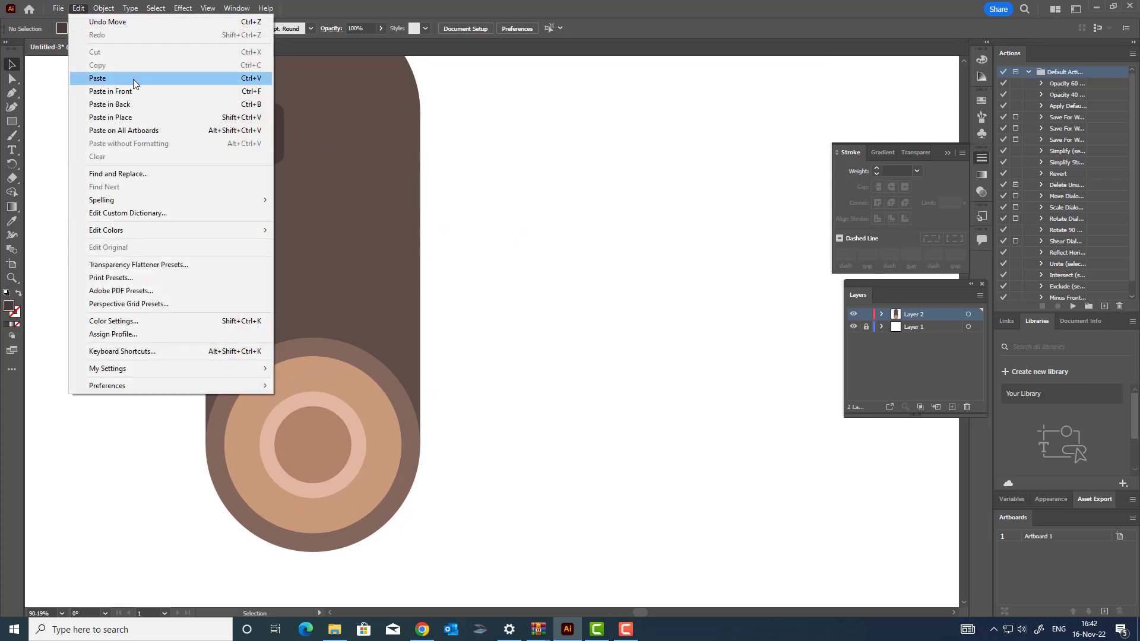
click(133, 91)
drag(240, 293, 280, 360)
Step: Select all the concentric circles of the log's cut end and bring them to the front, over the lowest bark mark
click(391, 387)
shift+click(385, 404)
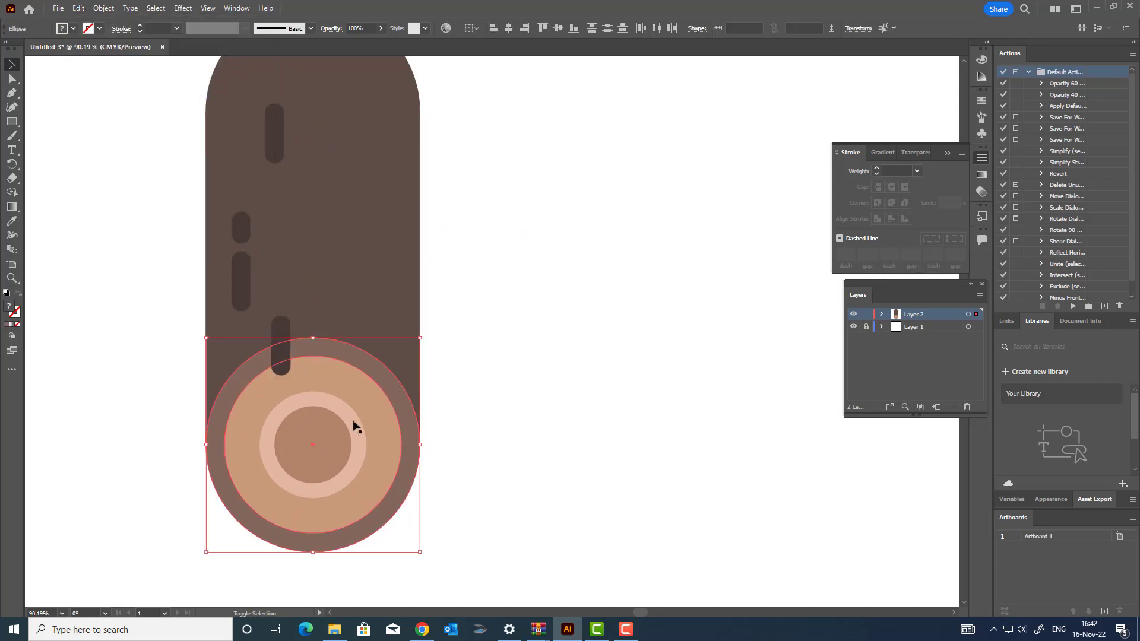
shift+click(350, 420)
click(103, 8)
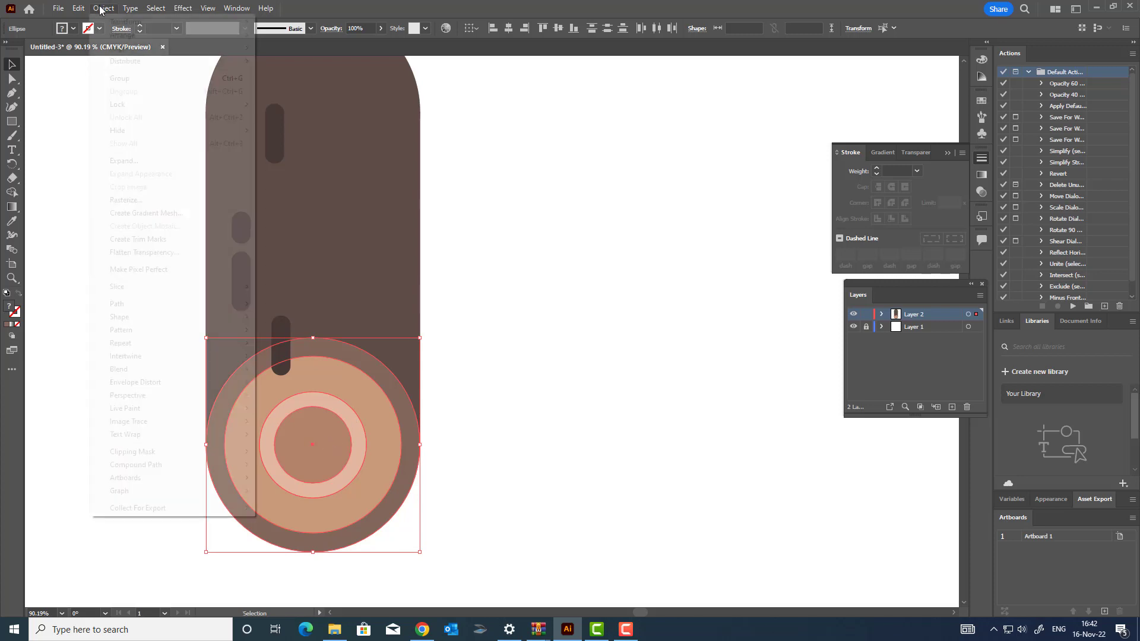
click(303, 34)
click(506, 278)
Step: Recolour the log body's rectangle a redder, lighter brown, #7F5A4F
key(z)
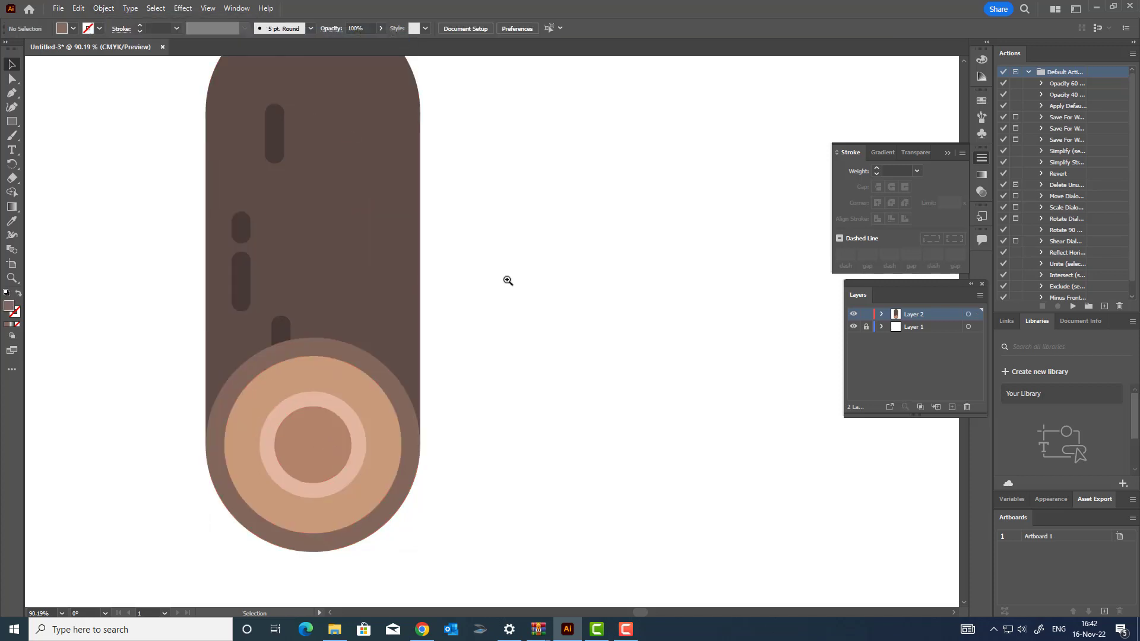
drag(507, 279, 416, 362)
drag(430, 265, 314, 283)
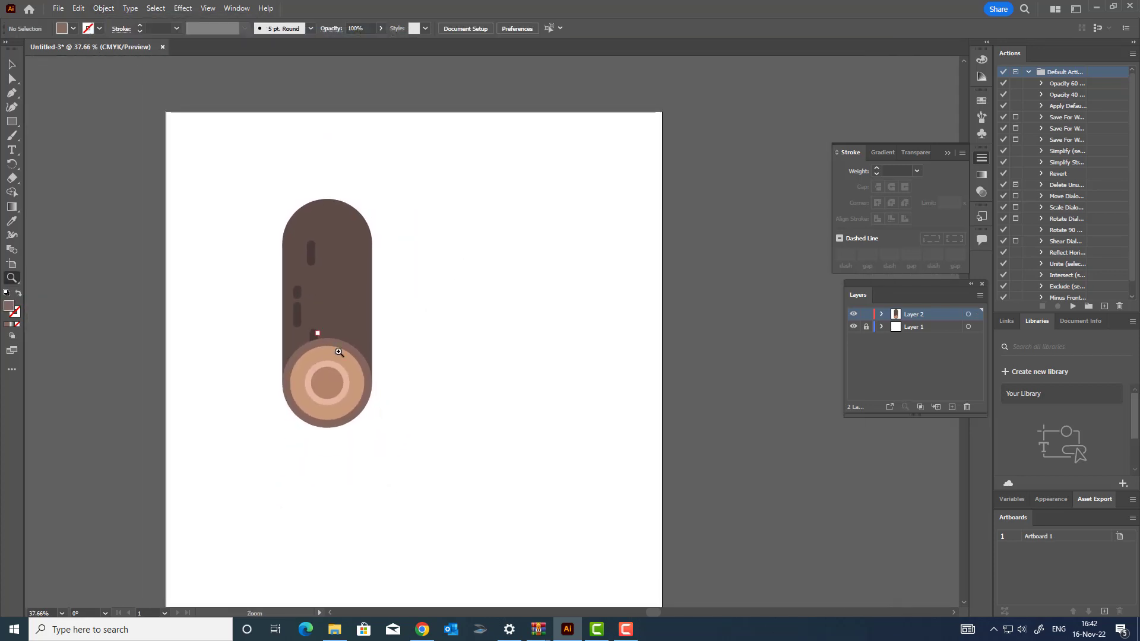
drag(340, 354, 397, 377)
drag(447, 315, 433, 338)
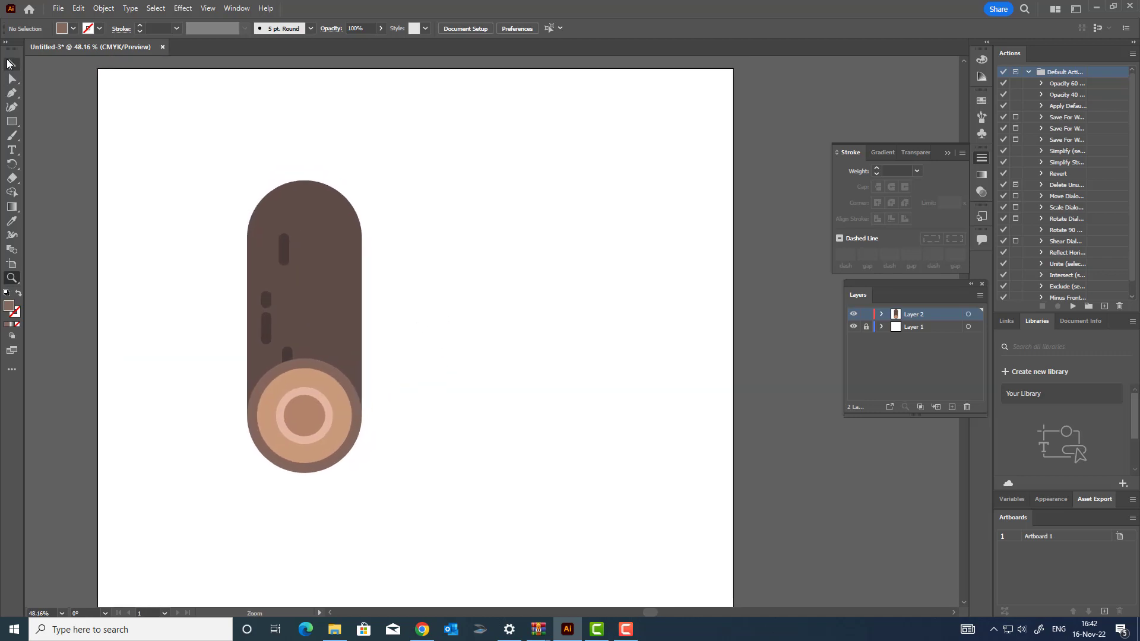
click(359, 295)
double_click(9, 308)
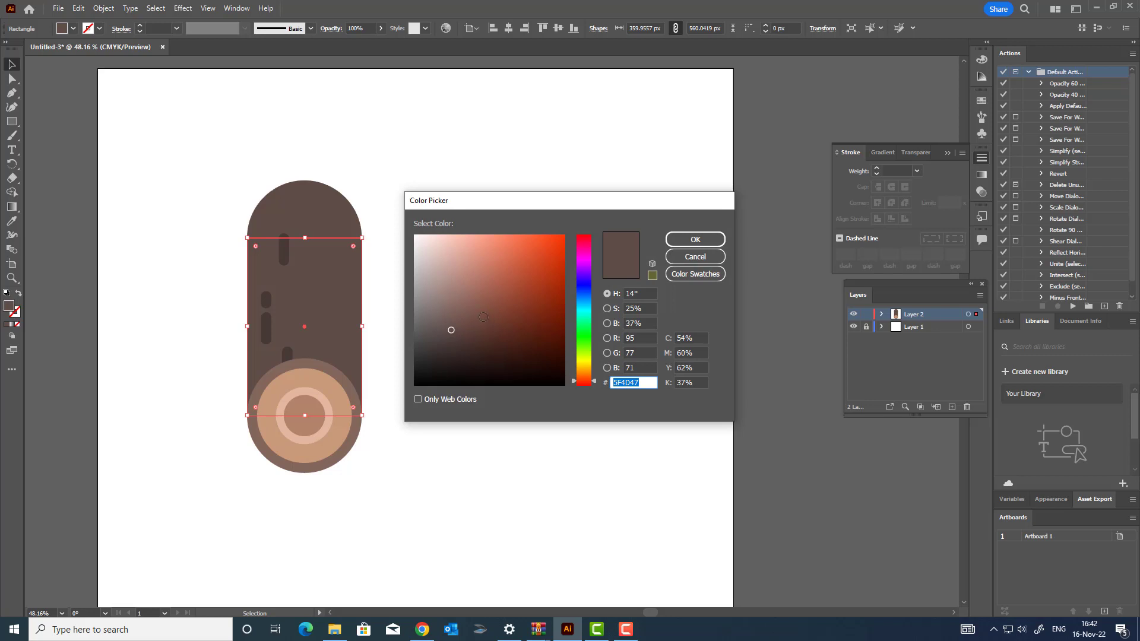
click(468, 313)
click(693, 240)
click(444, 455)
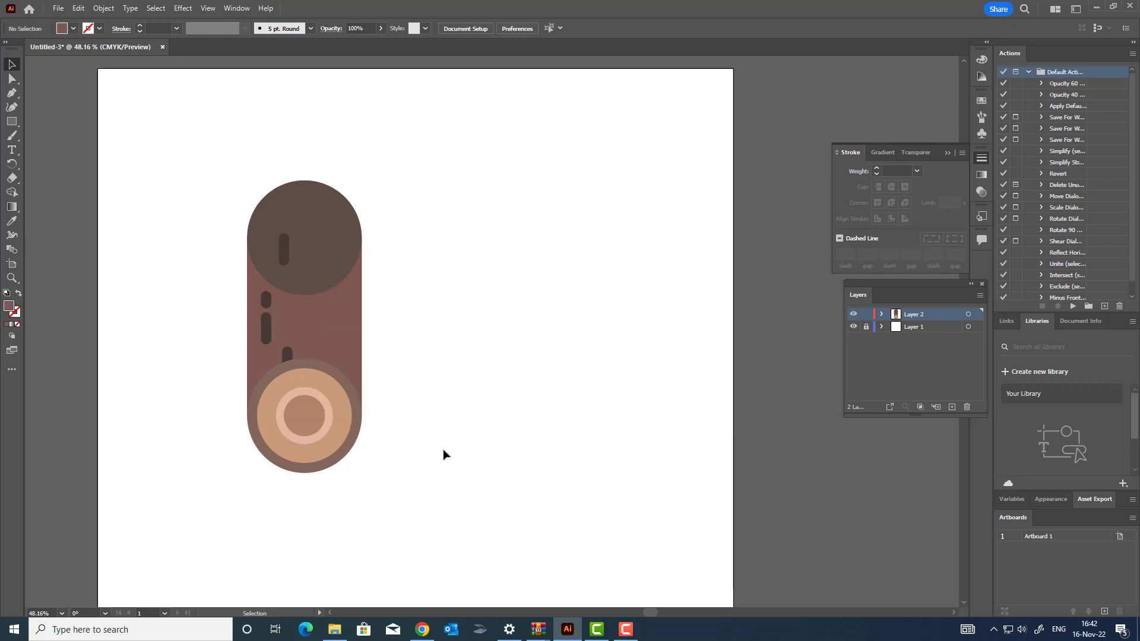
Step: Match the fill of the log body's upper circle to the rectangle's reddish brown with the Eyedropper
click(343, 241)
click(12, 221)
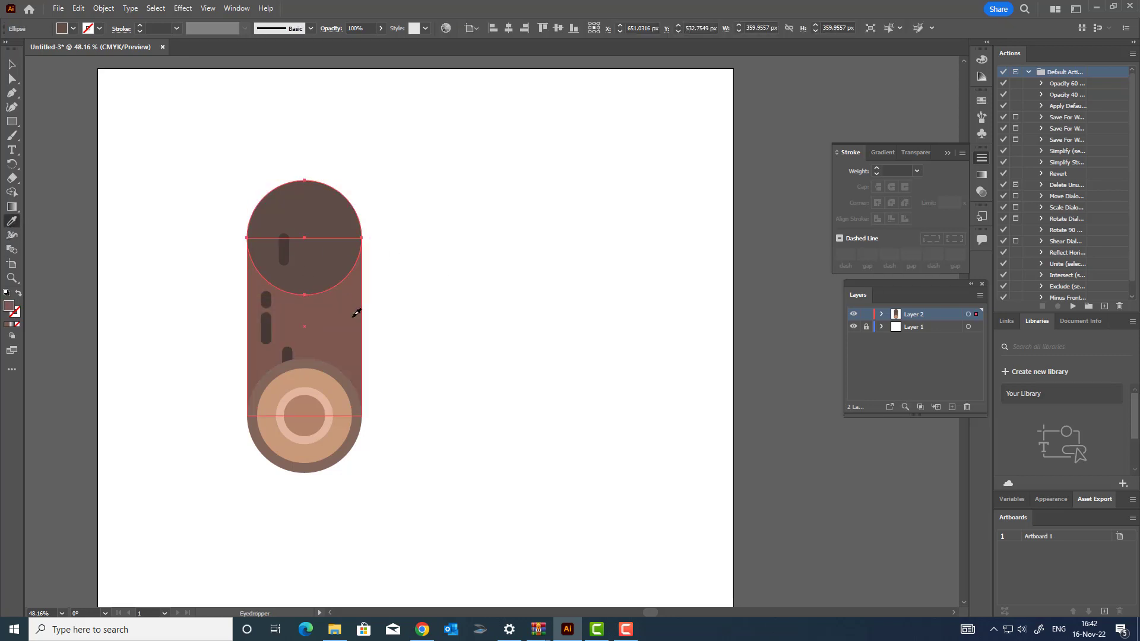
click(355, 311)
click(10, 61)
click(545, 372)
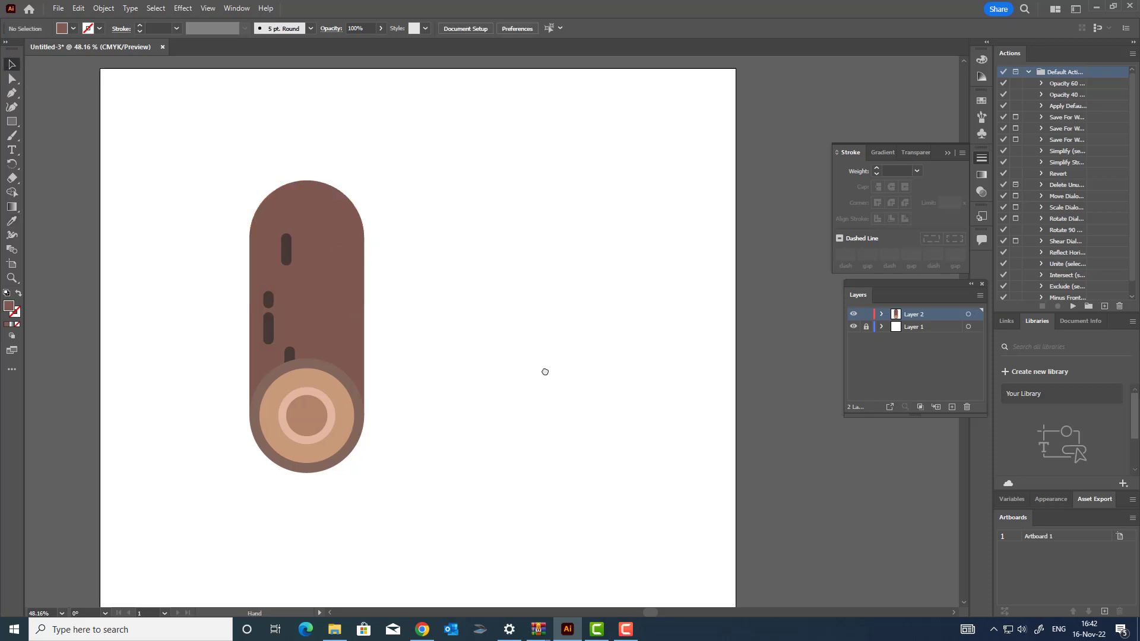
Step: Select all four bark marks, sample the body's reddish brown for them and darken their fill to #63453F
click(316, 369)
shift+click(294, 336)
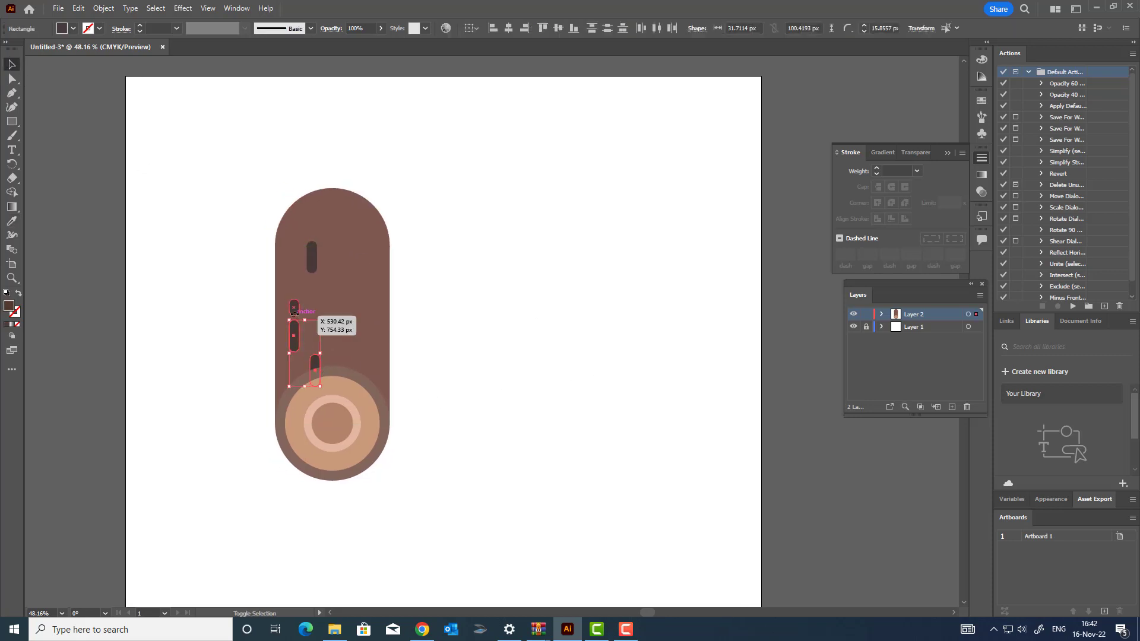
shift+click(294, 308)
shift+click(313, 255)
click(11, 220)
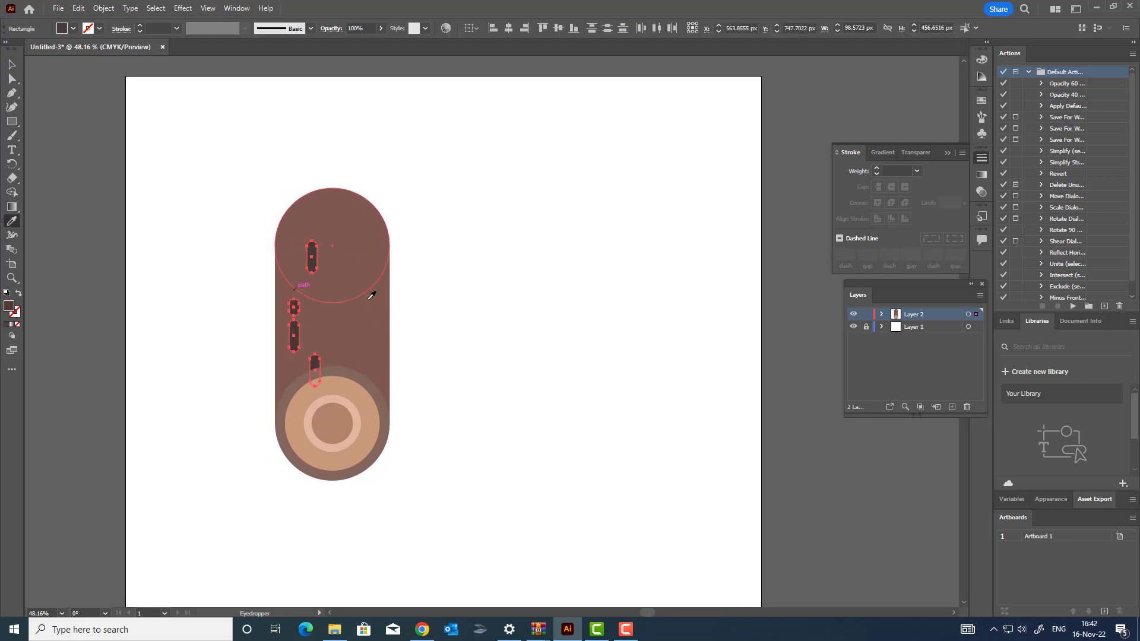
click(375, 295)
double_click(8, 308)
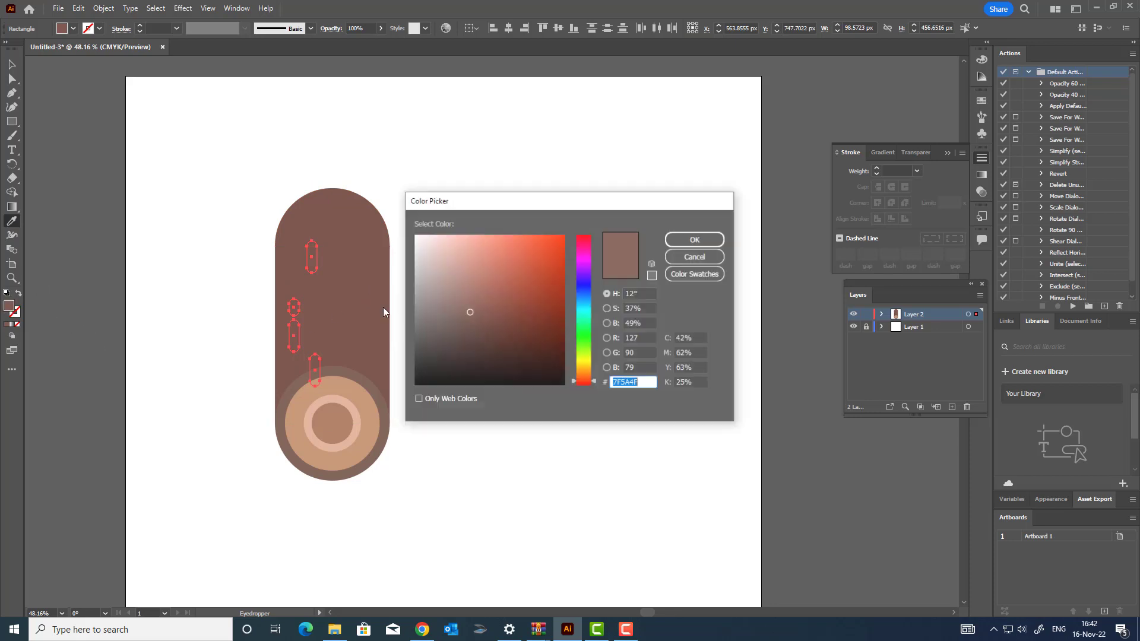
click(471, 326)
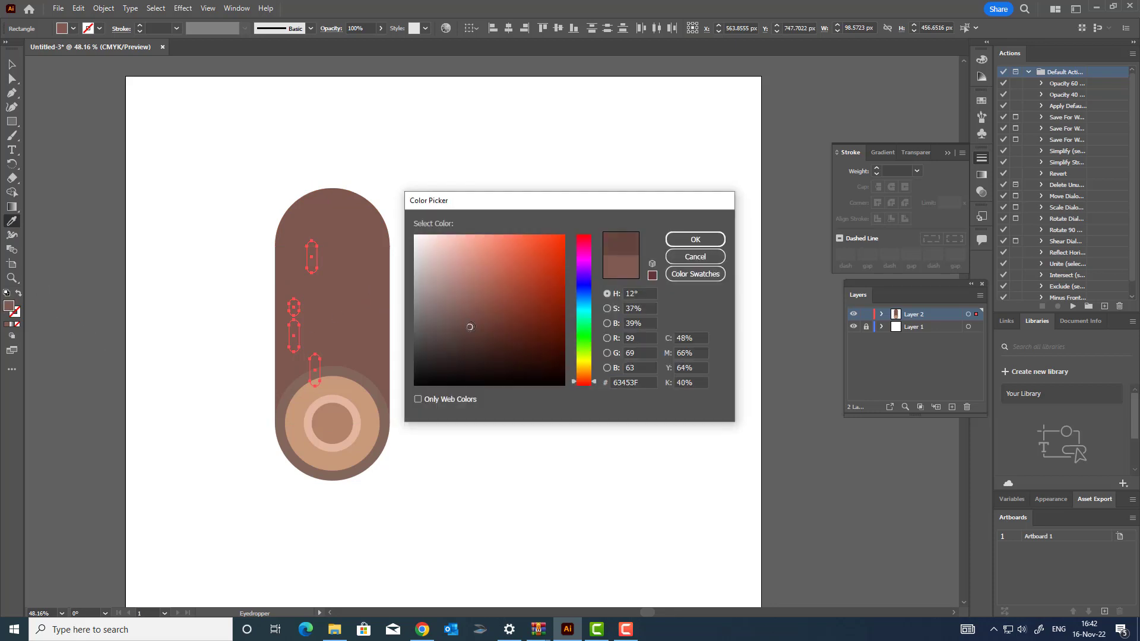
click(695, 240)
click(12, 65)
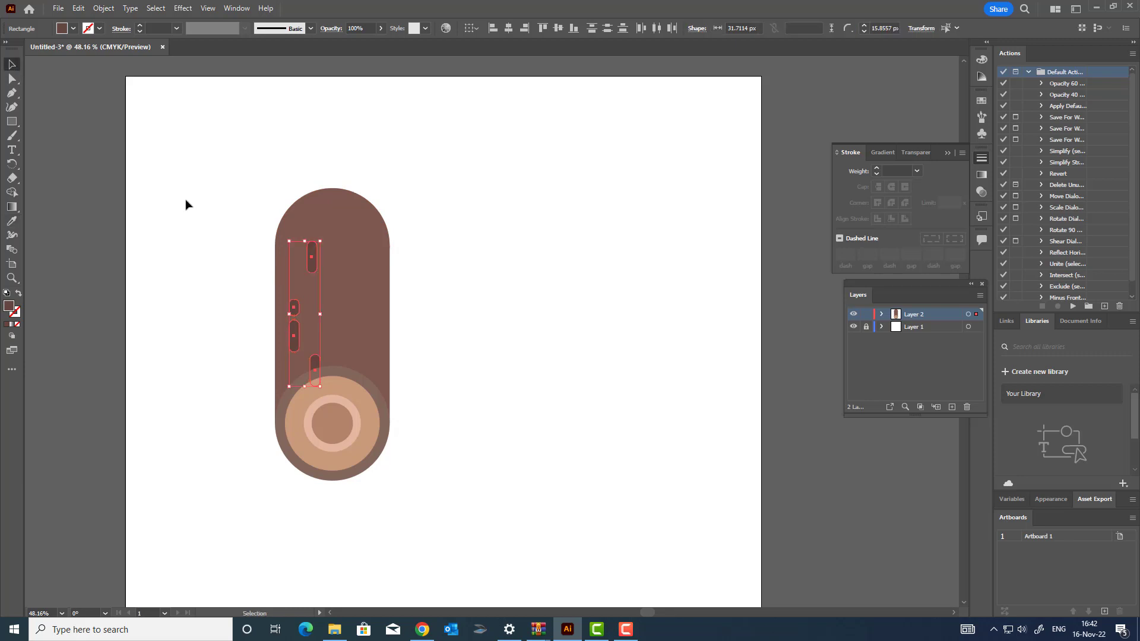
click(186, 203)
Step: Sample the body colour for the outermost circle of the cut end and lighten its fill to #8E645A
click(381, 394)
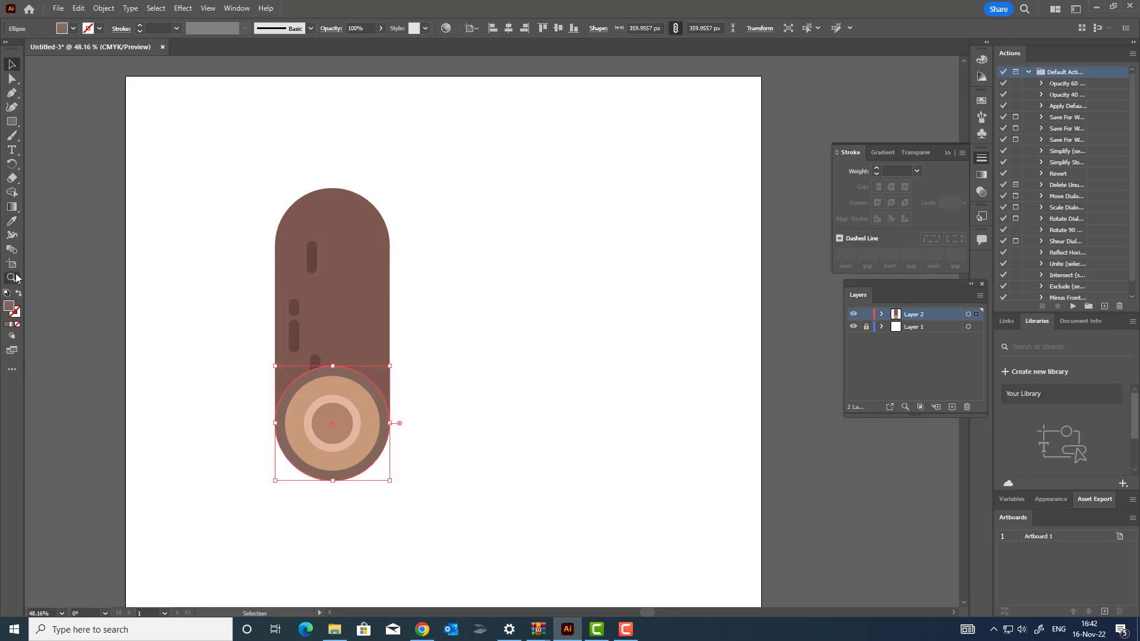
click(12, 221)
click(362, 327)
double_click(9, 307)
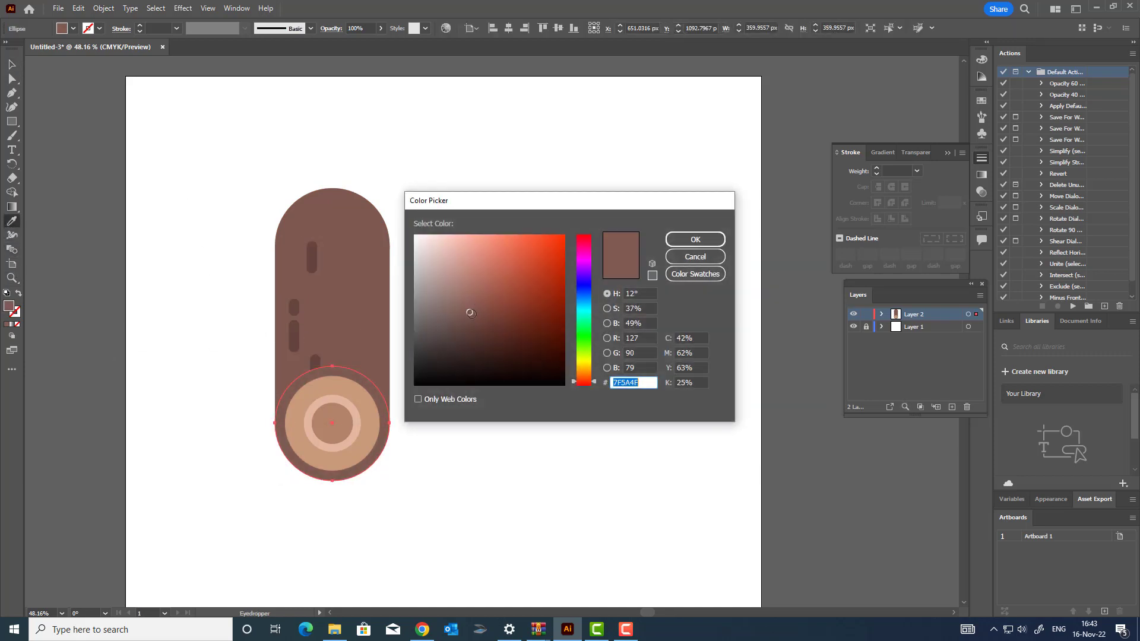
click(467, 306)
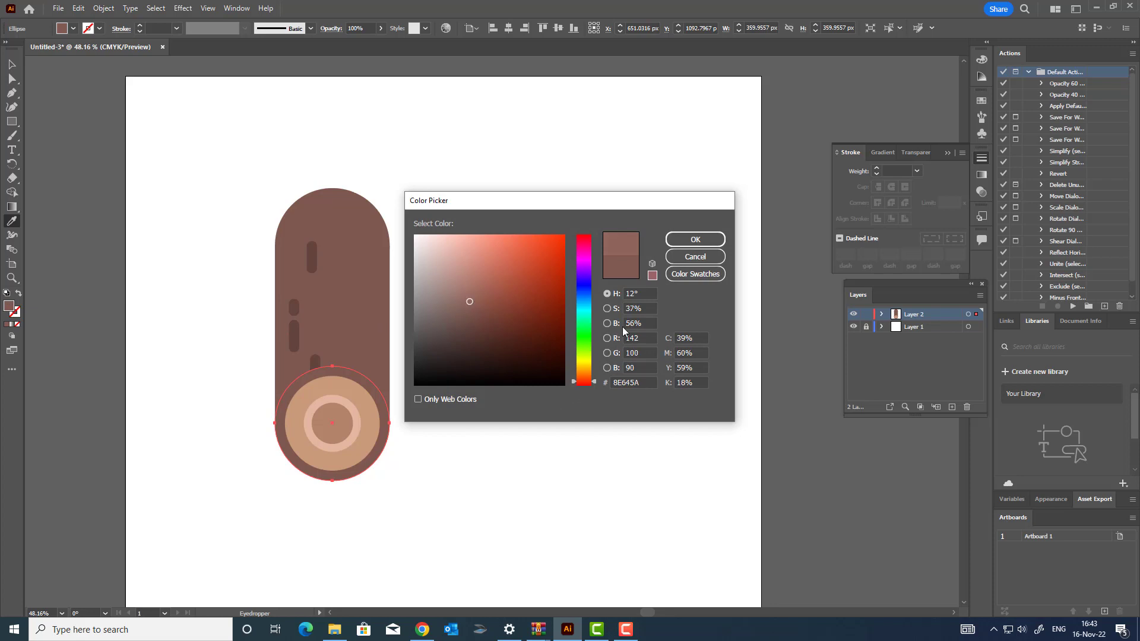
click(684, 241)
key(z)
drag(490, 370, 464, 426)
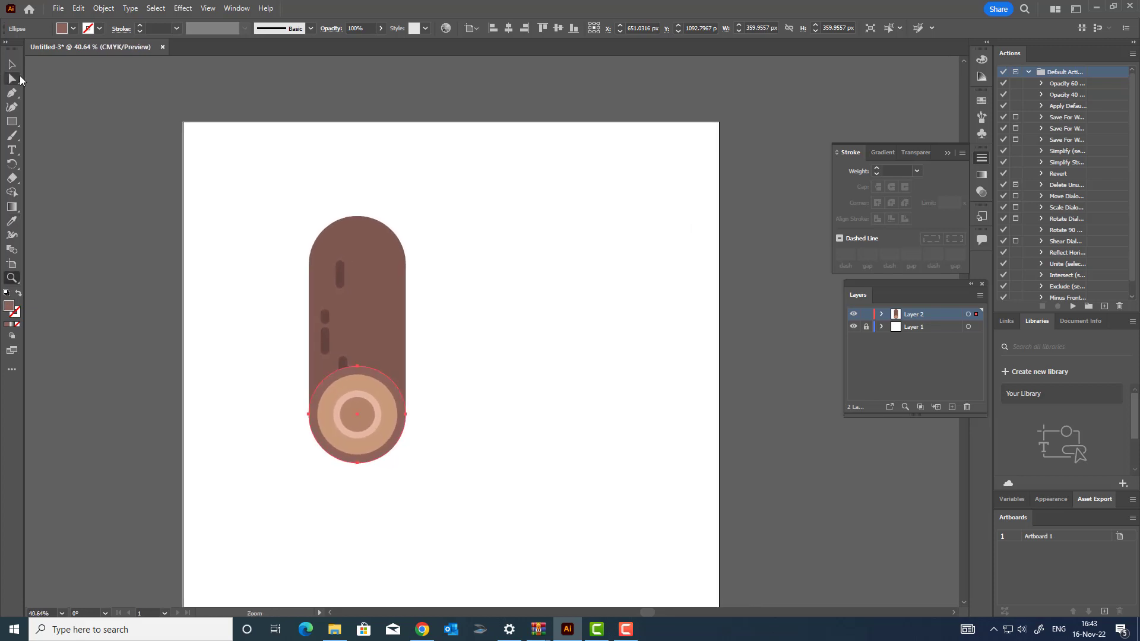
Step: Bring up the Pathfinder shape modes and place them beside the artboard
key(v)
click(492, 452)
drag(486, 469, 288, 223)
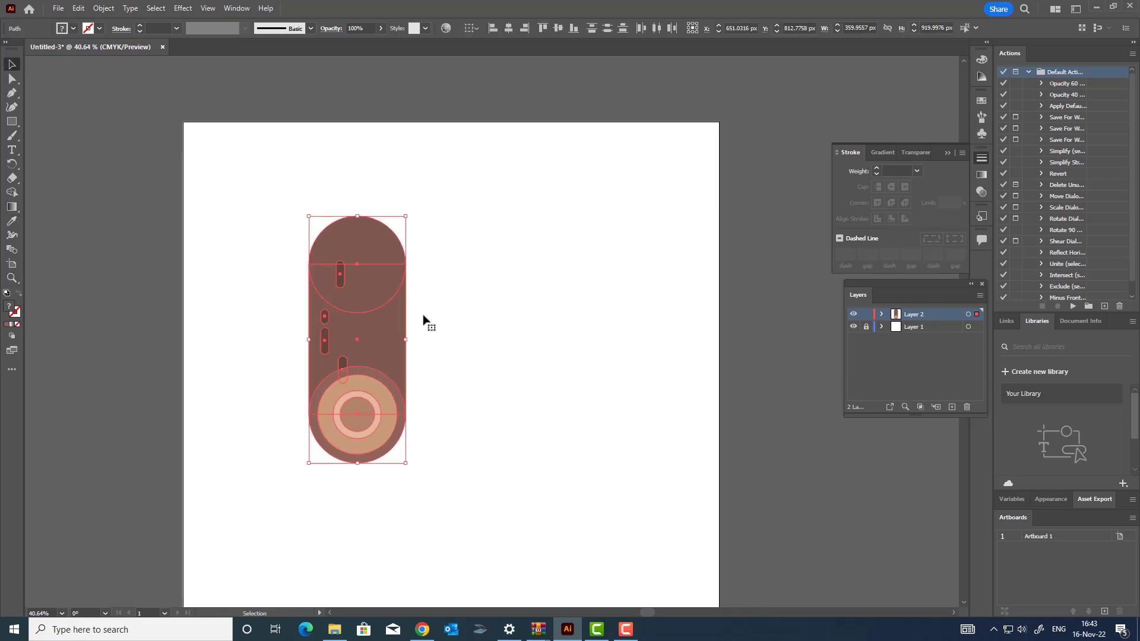
click(422, 323)
click(342, 360)
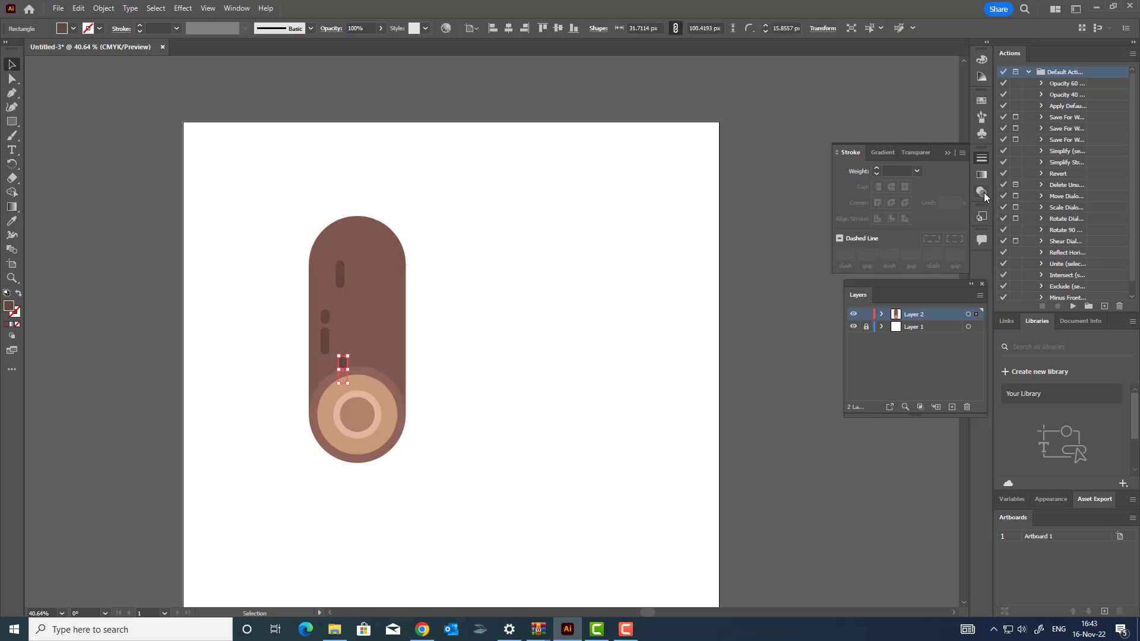
click(915, 152)
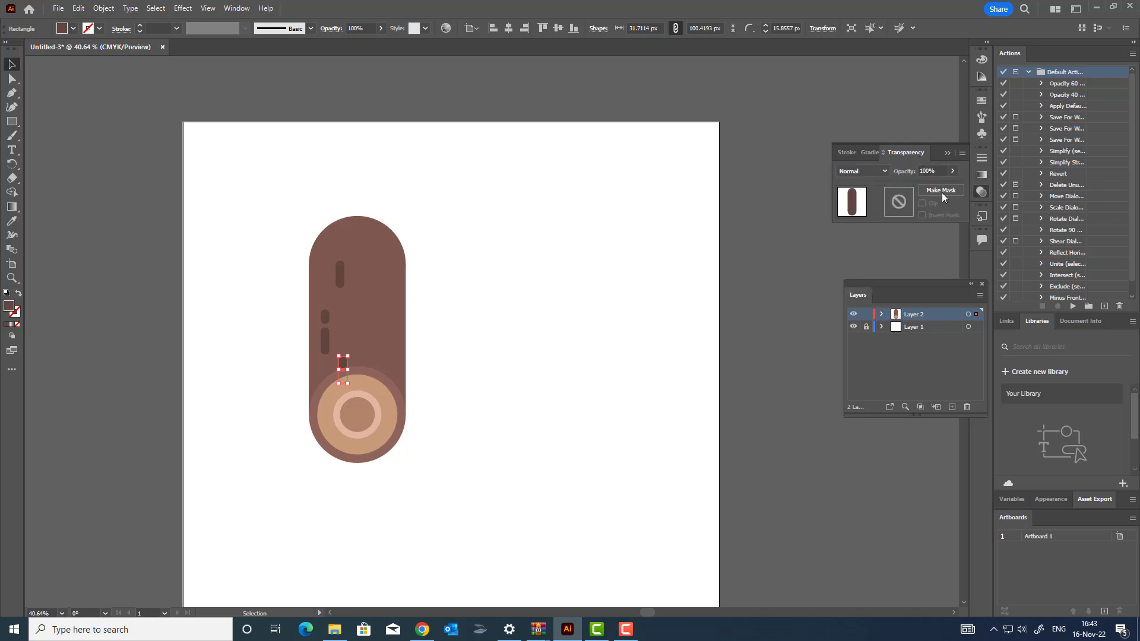
click(983, 101)
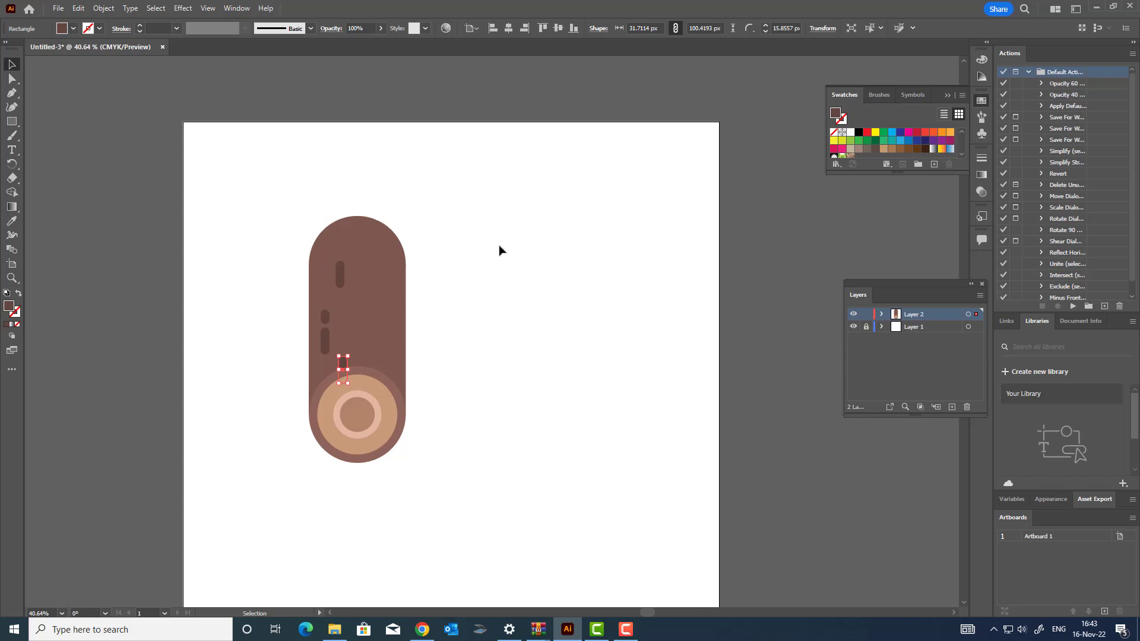
click(237, 9)
click(306, 153)
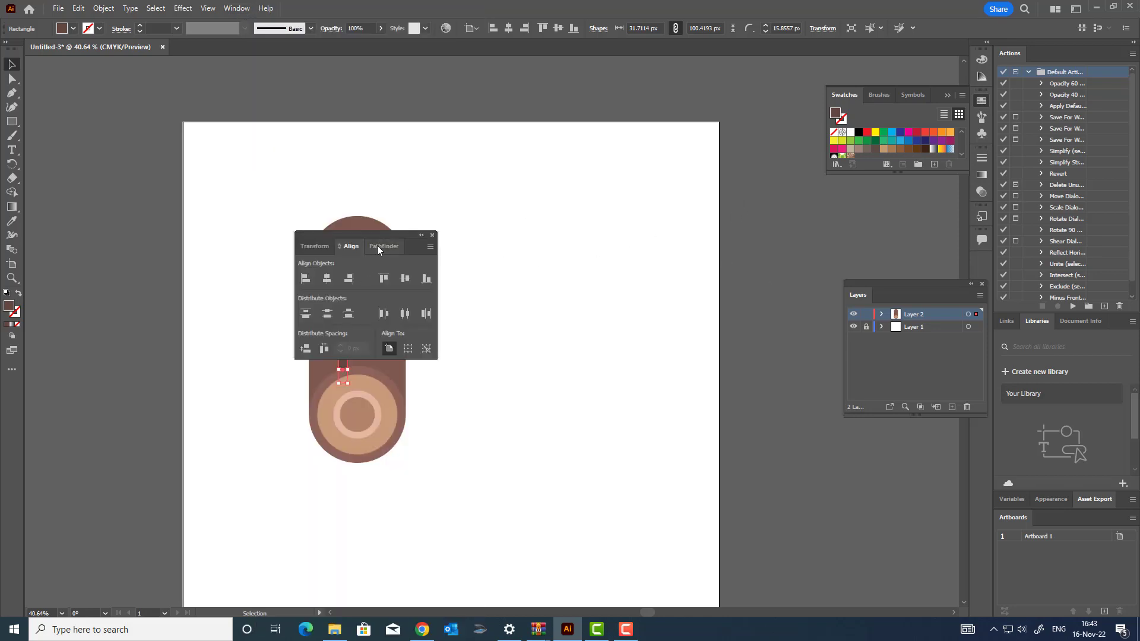
drag(384, 237, 867, 188)
click(866, 197)
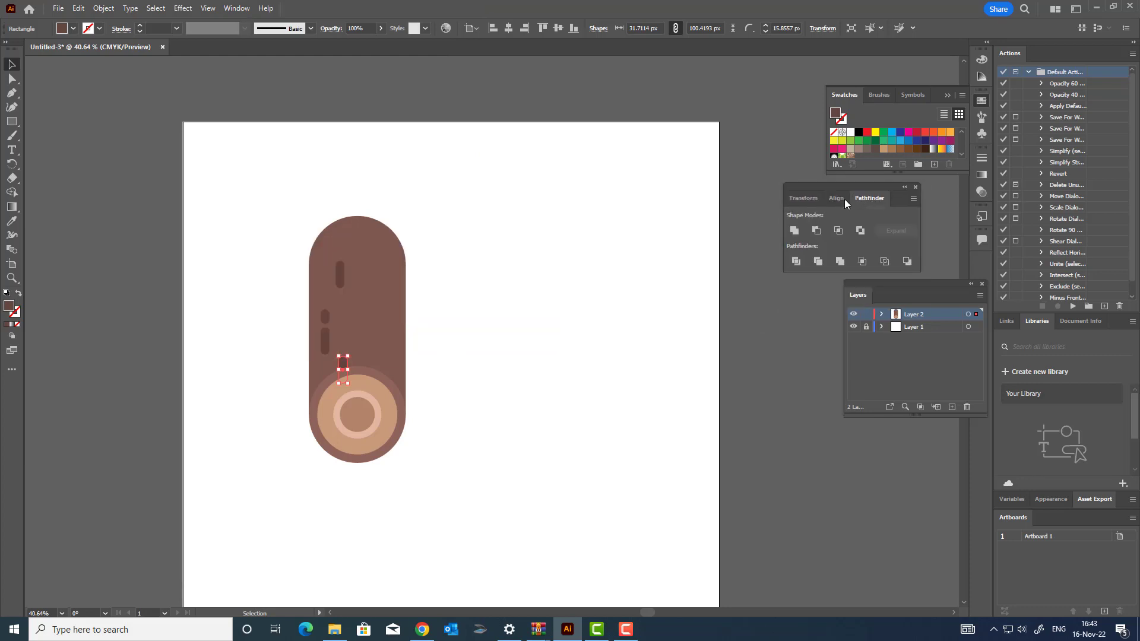
Step: Apply the Unite shape mode to each of the log's bark marks separately to turn them into plain paths
click(325, 341)
click(324, 317)
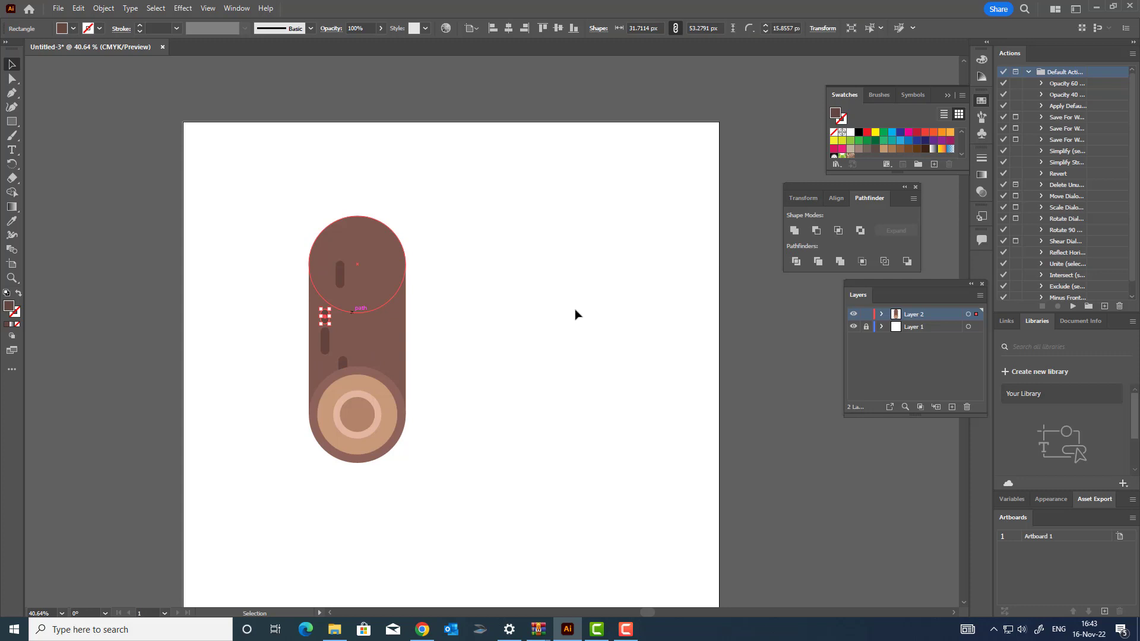
click(794, 231)
click(345, 275)
click(797, 235)
Step: Select every shape of the log and group them
drag(438, 491, 230, 216)
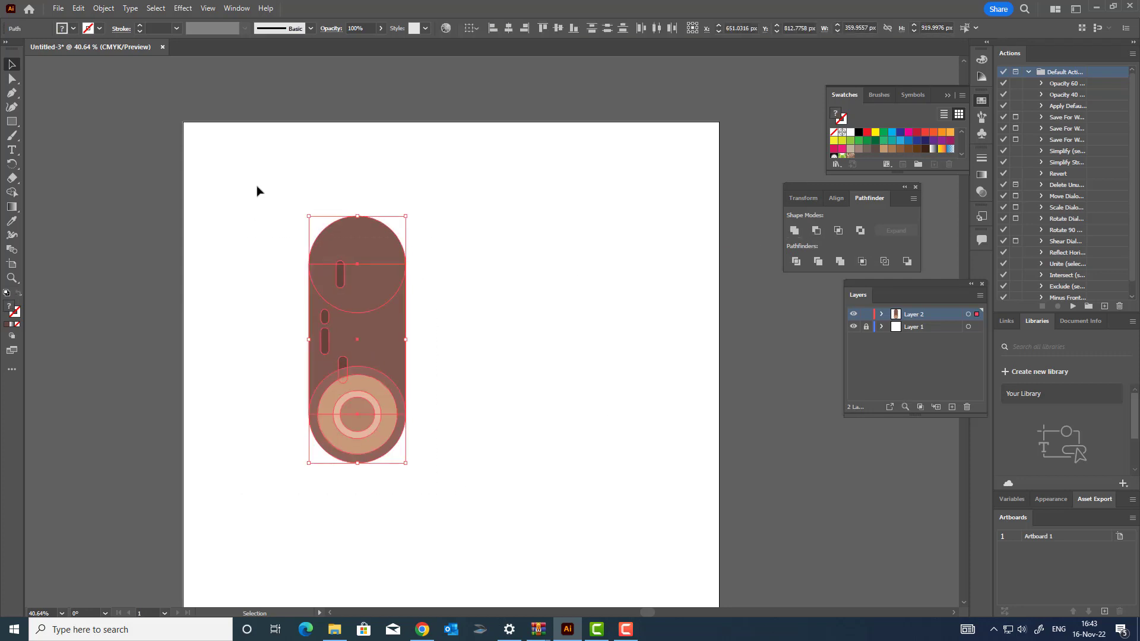
click(80, 10)
mouse_move(104, 9)
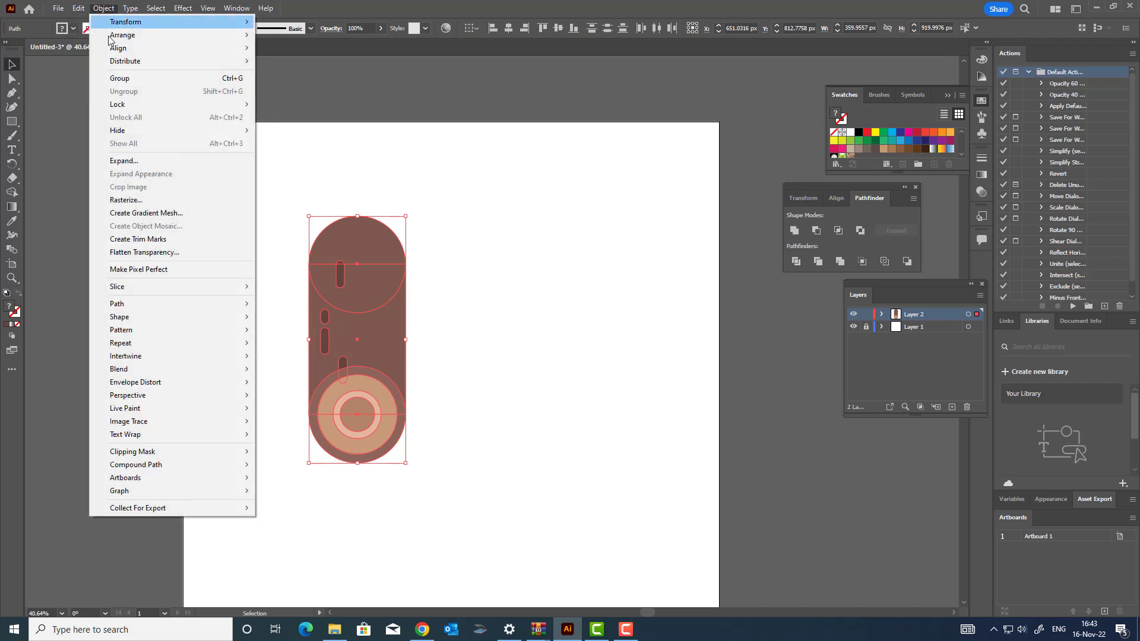
click(131, 79)
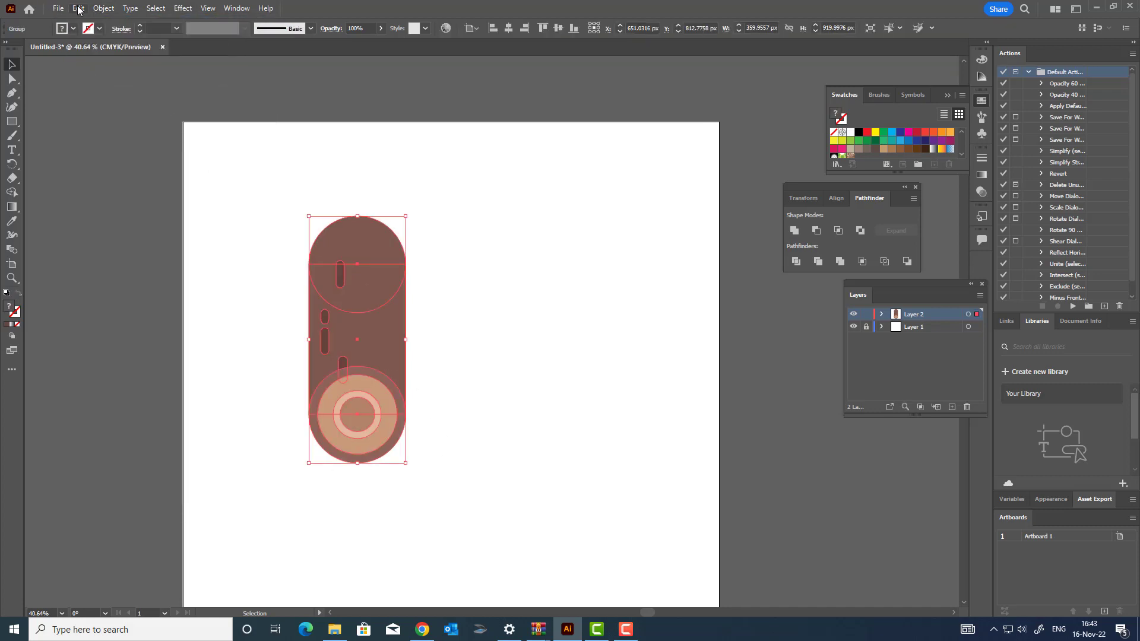
Step: Copy the log group, paste it in front and move the duplicate directly against the original's right side
click(79, 9)
click(132, 64)
click(79, 10)
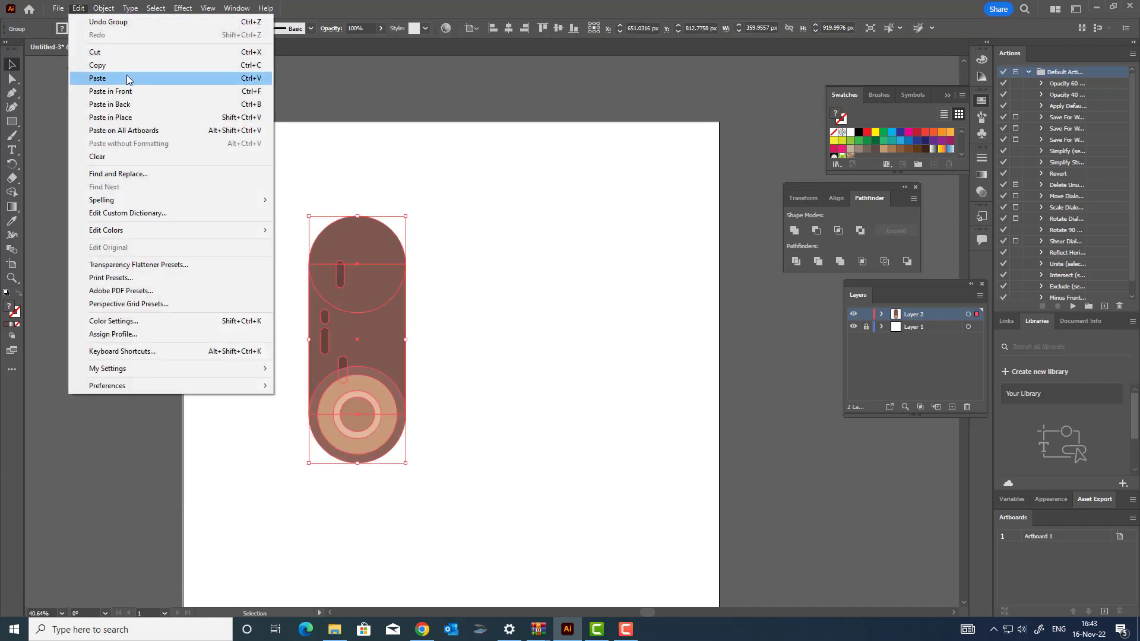
click(119, 91)
drag(379, 325, 458, 326)
click(572, 336)
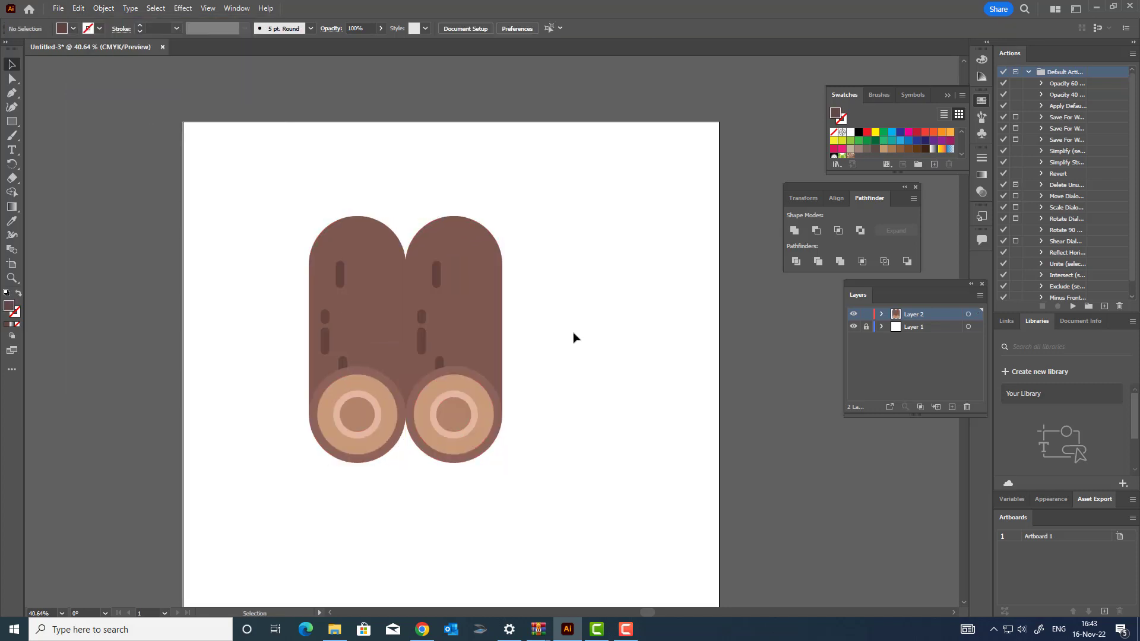
Step: Paste a third copy of the log in front and place it right of the pair, leaving a gap
scroll(583, 341, up, 1)
key(z)
scroll(574, 310, down, 2)
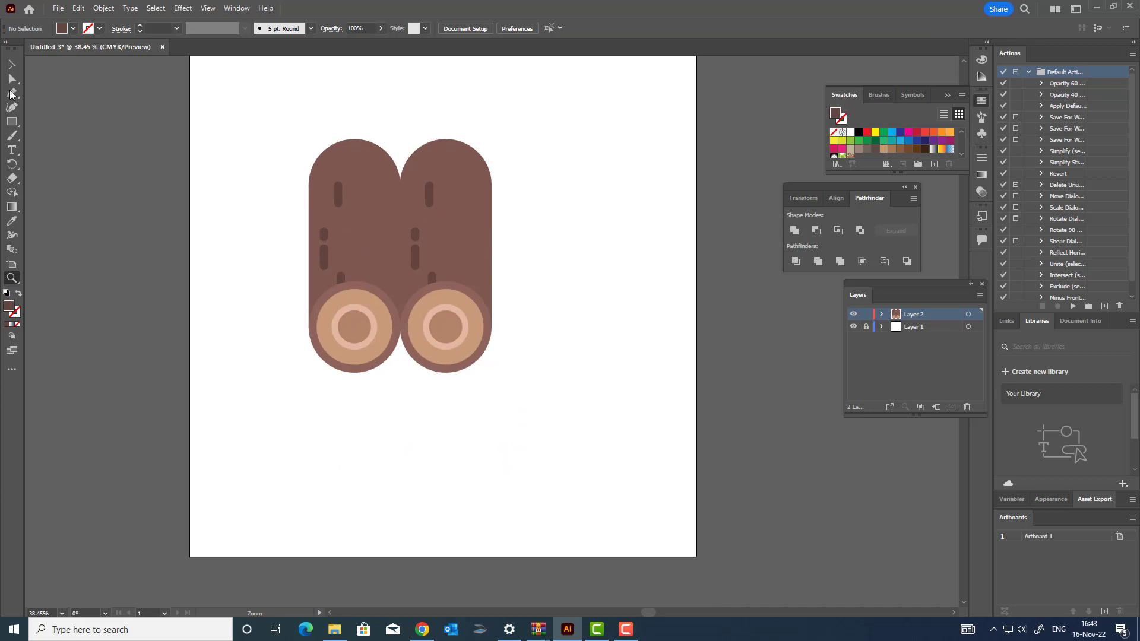
click(482, 308)
click(78, 8)
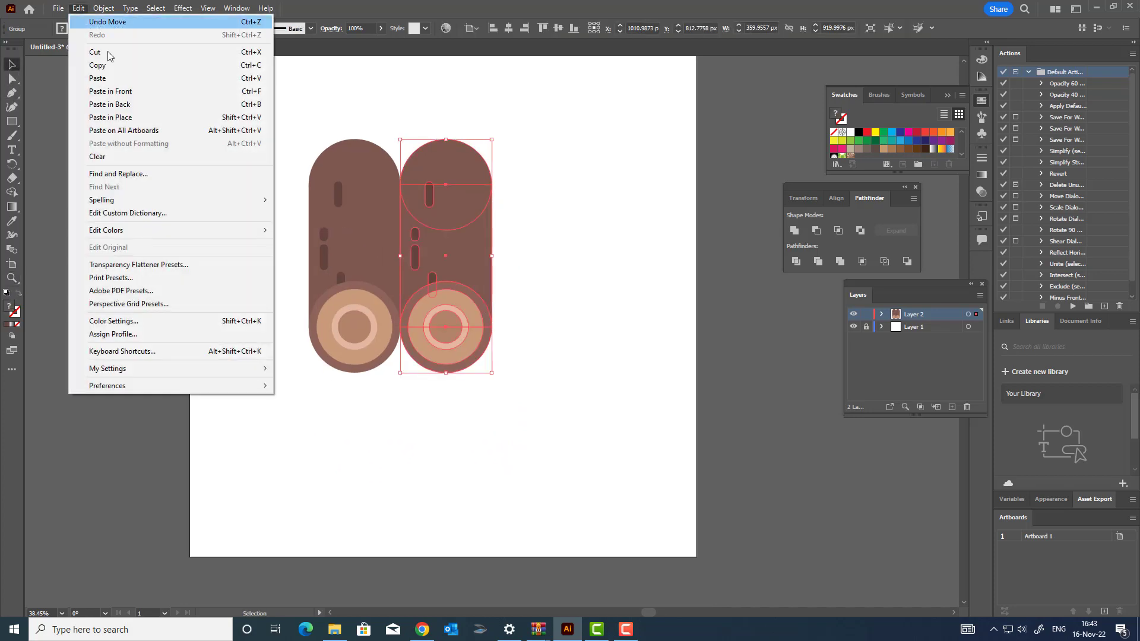
click(136, 92)
drag(400, 316, 644, 303)
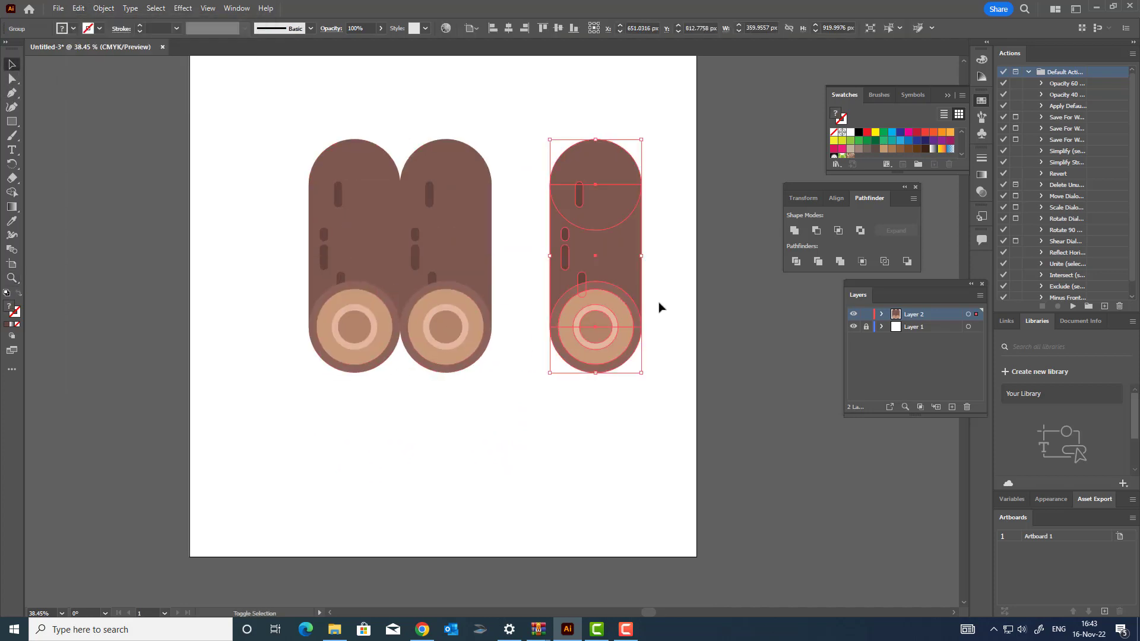
drag(718, 246, 565, 315)
Step: Ungroup the third, separate log
key(z)
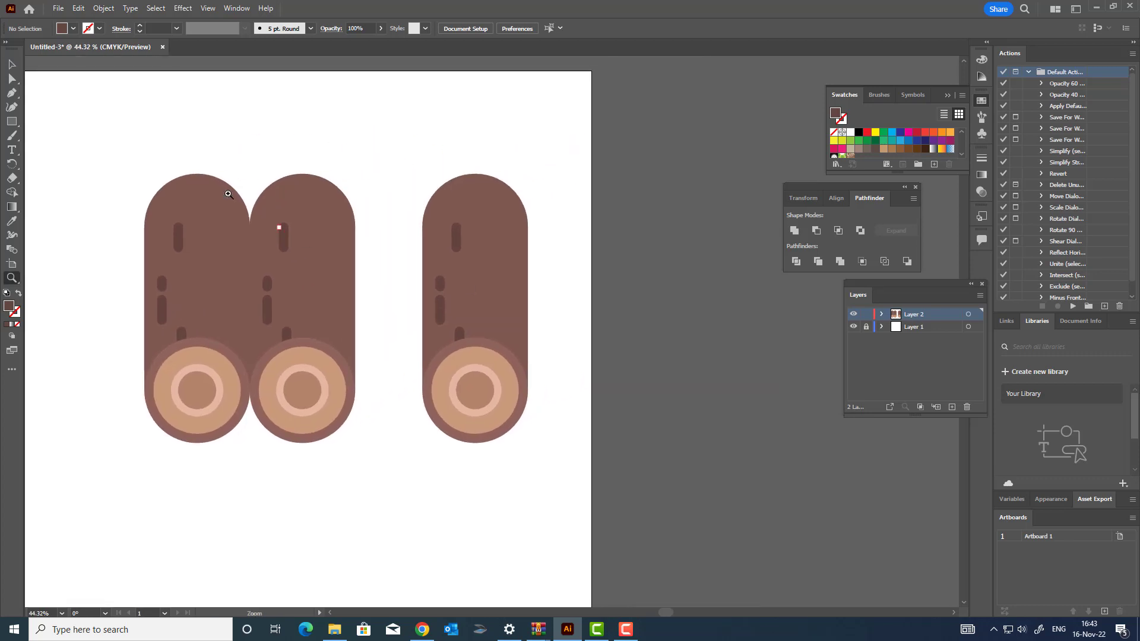
click(503, 295)
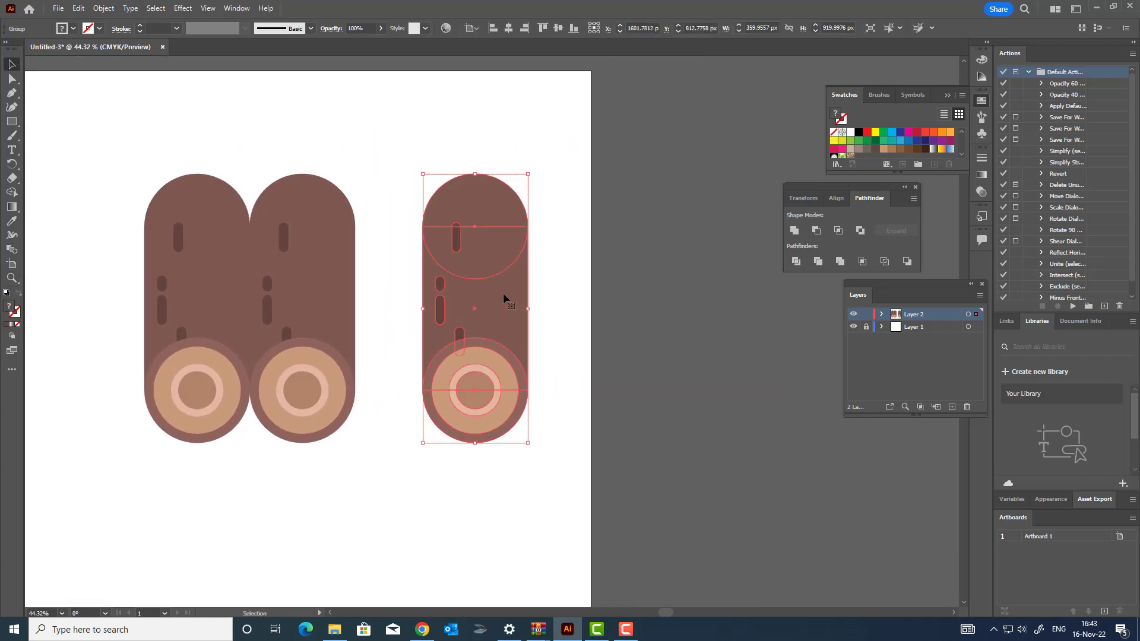
click(98, 8)
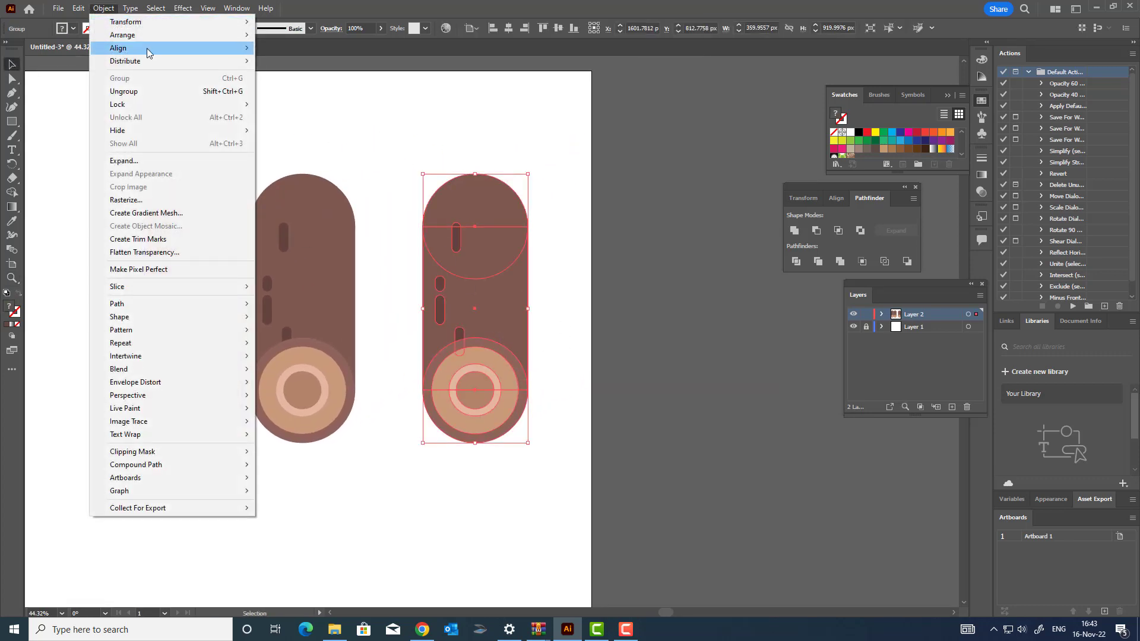
click(155, 89)
click(577, 403)
Step: Draw a rectangle about 572 by 275 px over the third log, its lower edge through the centre of the cut end
key(z)
drag(578, 403, 561, 413)
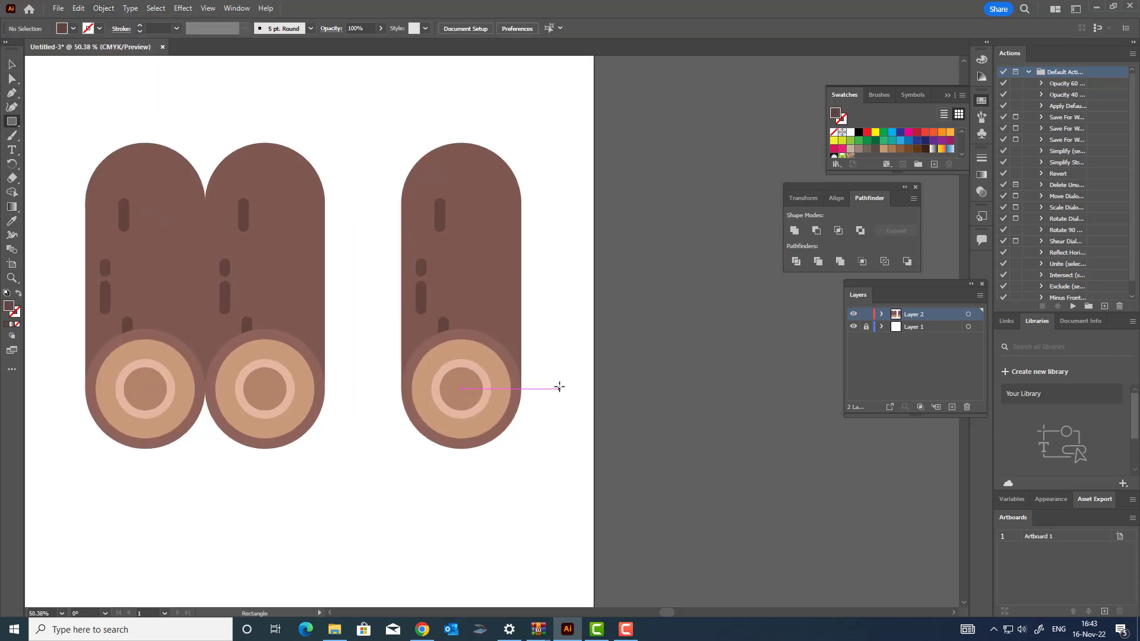
mouse_move(561, 389)
mouse_down()
mouse_move(509, 342)
mouse_move(371, 297)
mouse_up()
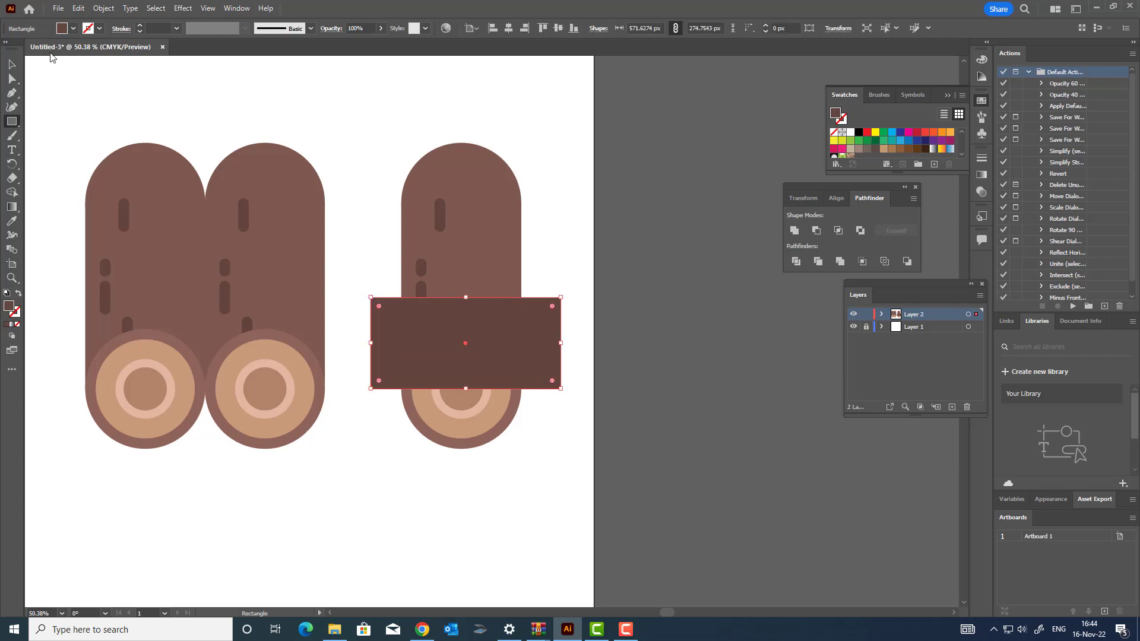
click(7, 64)
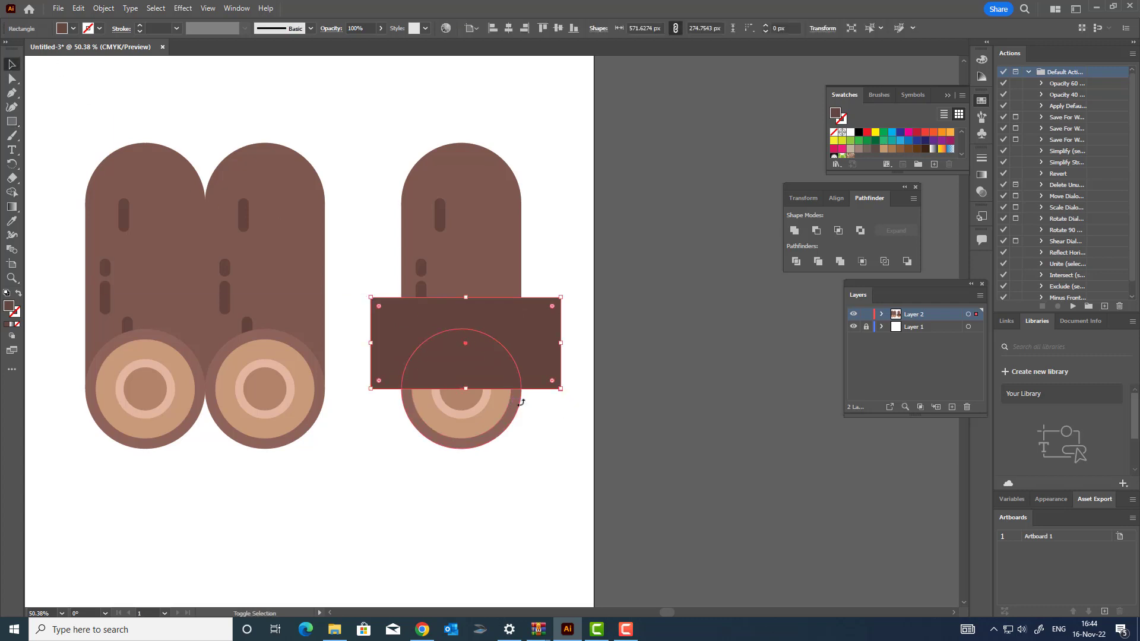
click(573, 428)
Step: Select the third log's cut-end circles together with the covering rectangle and split them with the Divide pathfinder
key(z)
drag(493, 393, 82, 149)
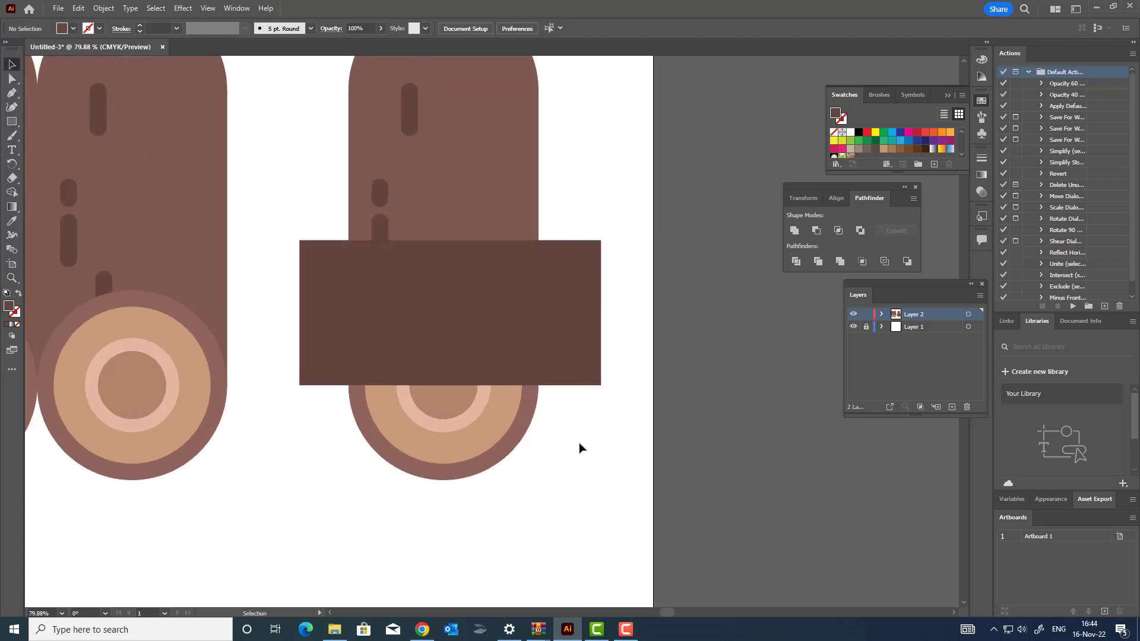
click(534, 401)
shift+click(479, 408)
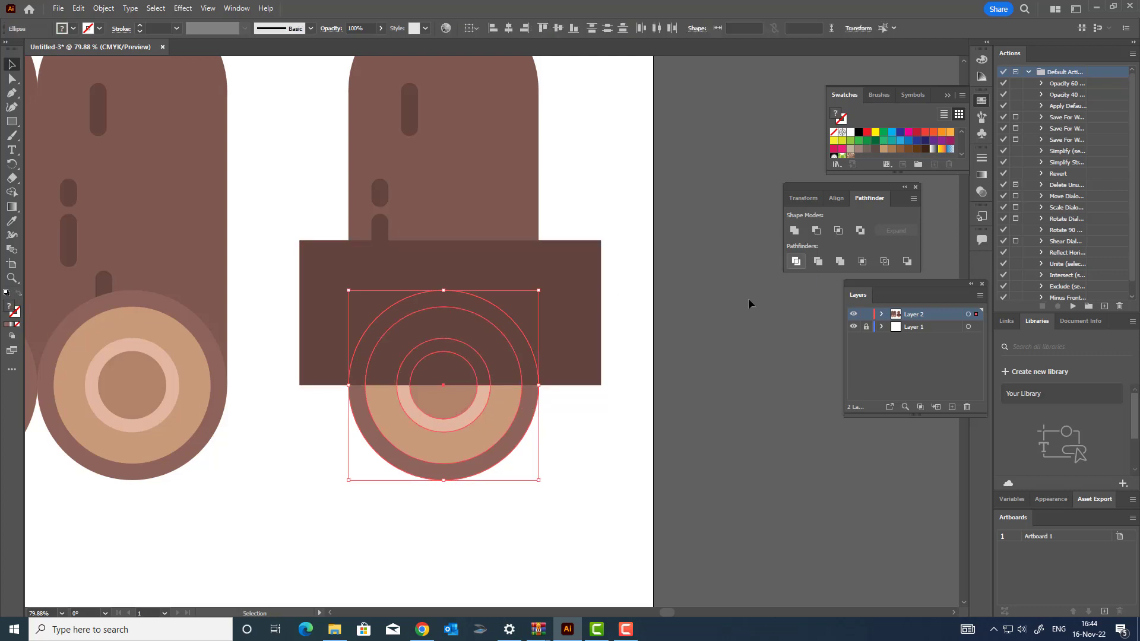
shift+click(596, 372)
click(798, 262)
Step: Delete the rectangle and the upper halves of the rings inside the divided group, keeping only the lower half-circles
double_click(560, 378)
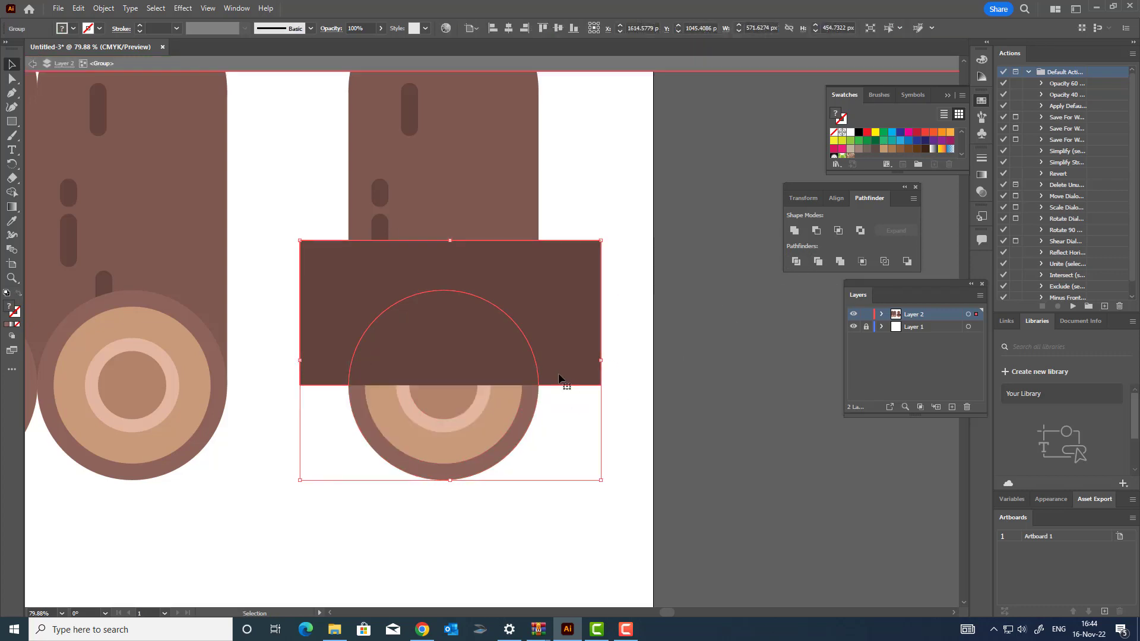
drag(325, 226, 323, 223)
key(Delete)
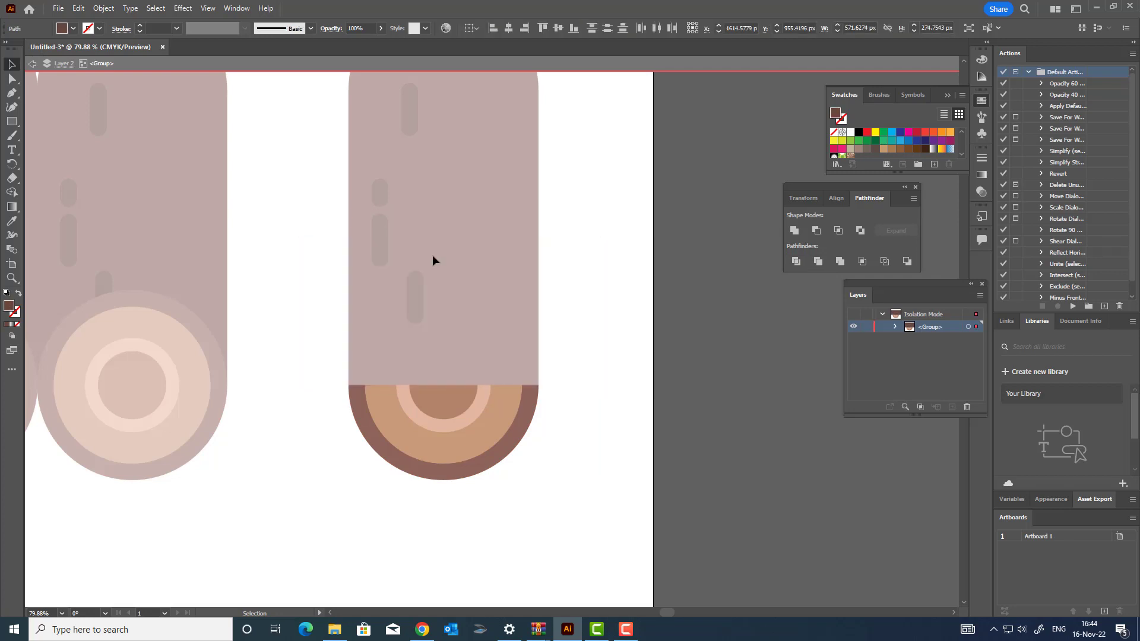
double_click(661, 393)
Step: Draw a reddish-brown rectangle over the upper half of the third log's top circle, wider than the log body
key(z)
drag(601, 374, 587, 408)
drag(598, 390, 617, 403)
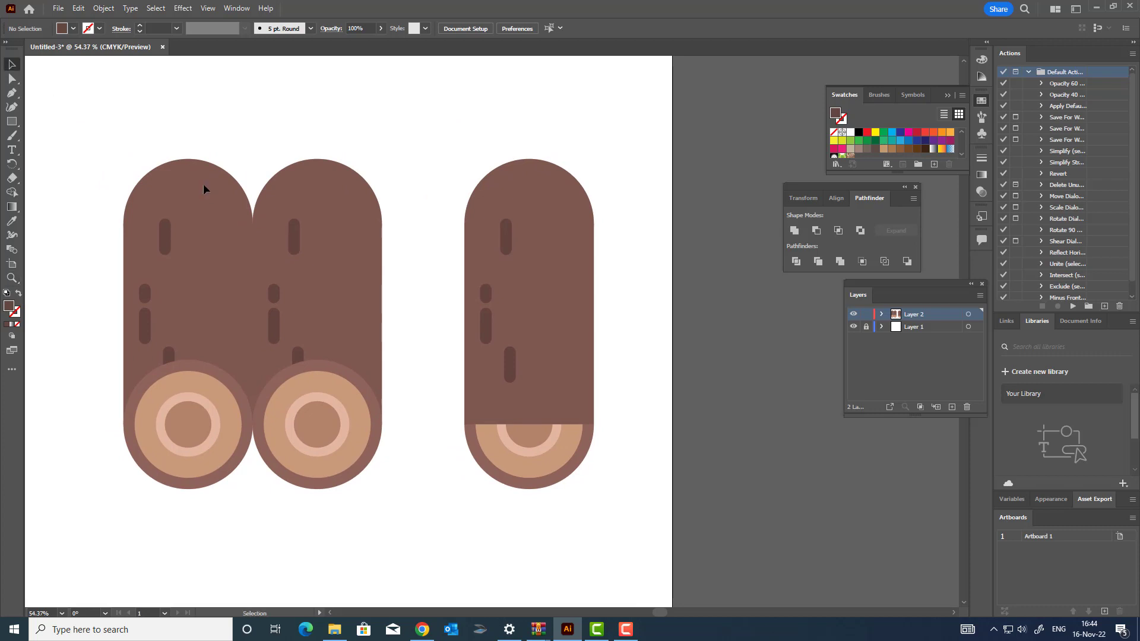
click(537, 184)
click(11, 121)
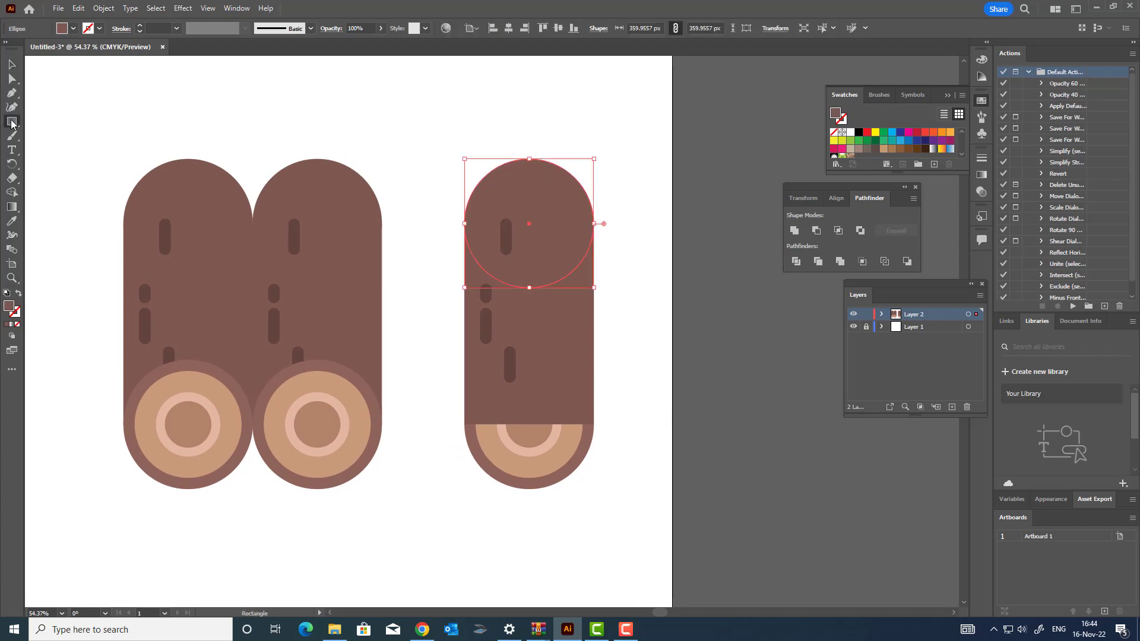
drag(623, 224, 443, 137)
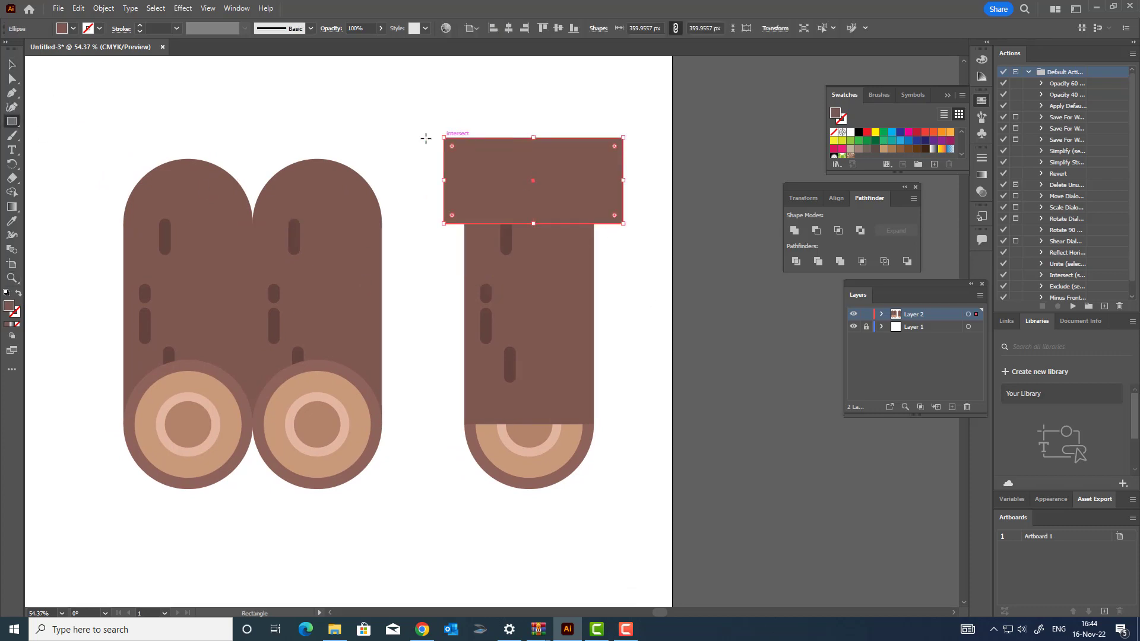
Step: Delete all four bark marks from the third log
click(506, 238)
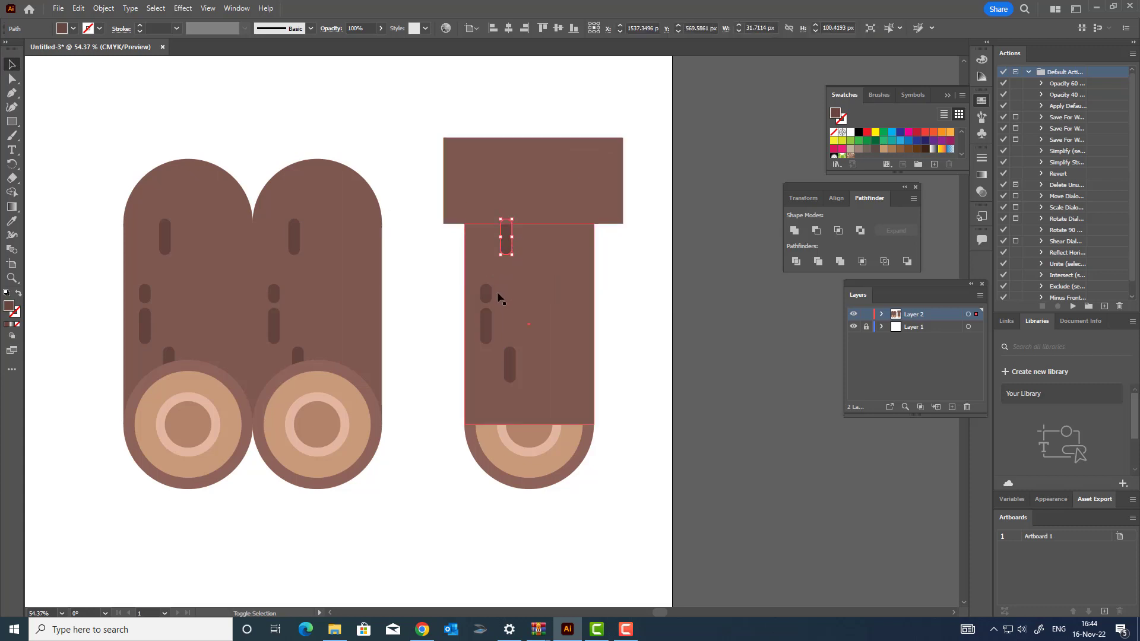
shift+click(486, 293)
shift+click(485, 321)
key(Delete)
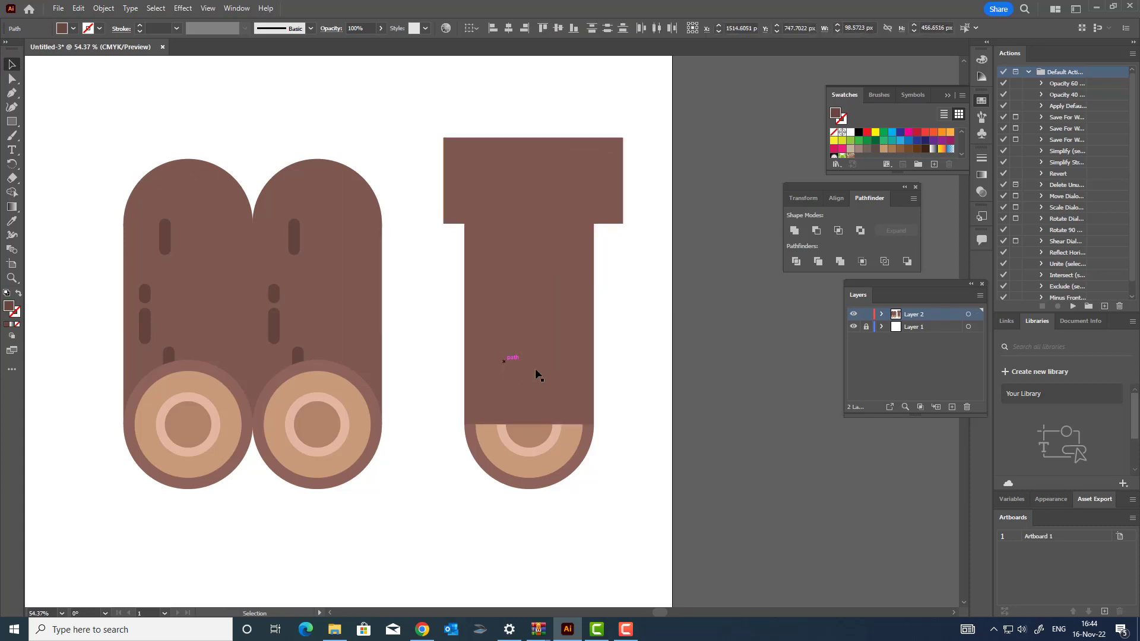
Step: Divide the third log's top circle with the covering rectangle and delete all pieces above the circle's centre
click(572, 238)
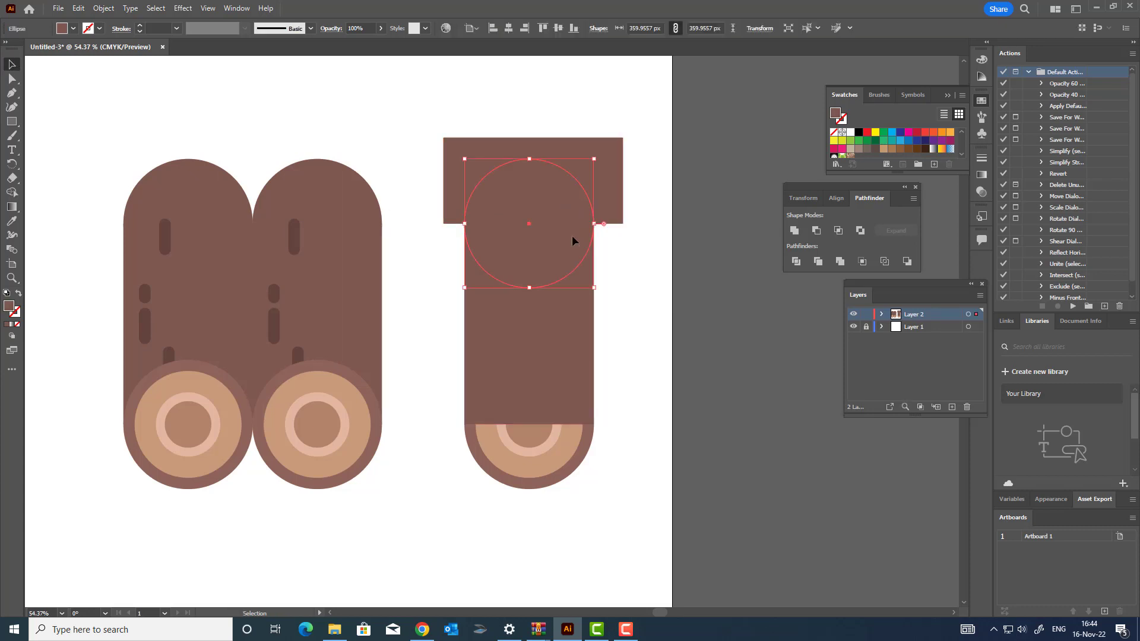
shift+click(609, 174)
click(796, 261)
double_click(568, 192)
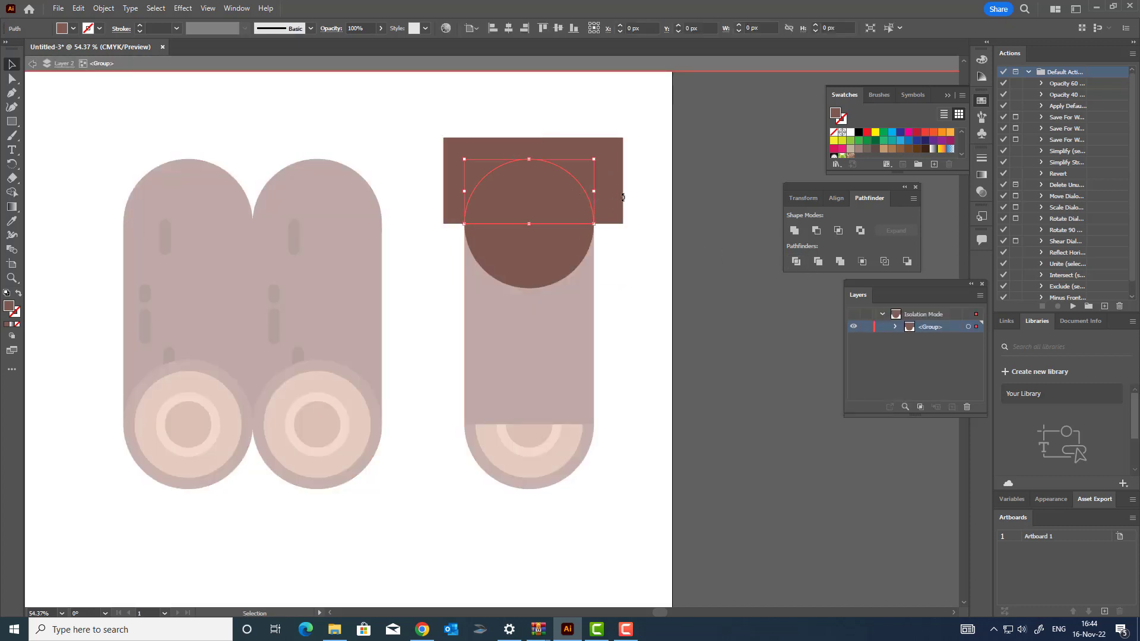
shift+click(617, 192)
key(Delete)
double_click(687, 354)
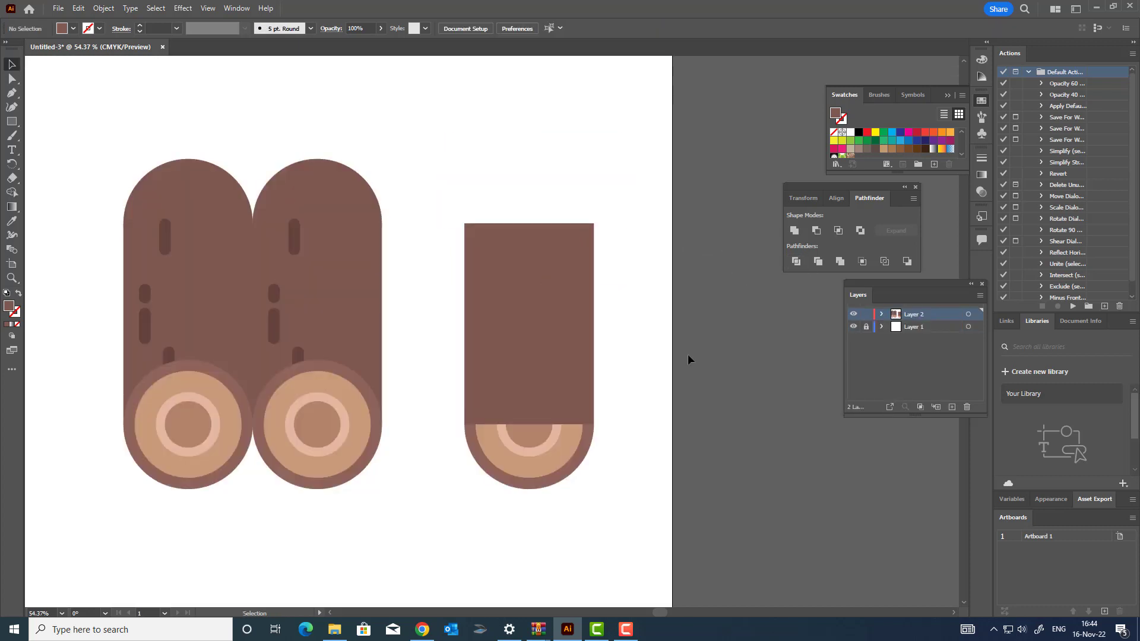
Step: Fill the remaining half-circle atop the third log with the tan of its cut end using the Eyedropper
click(512, 224)
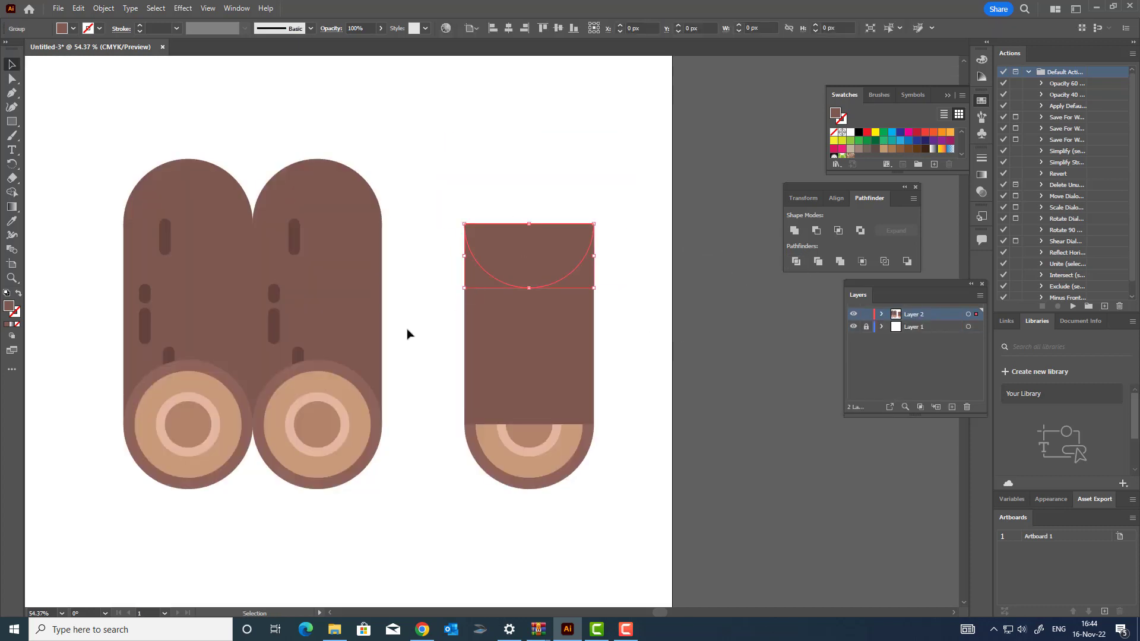
click(15, 223)
click(557, 455)
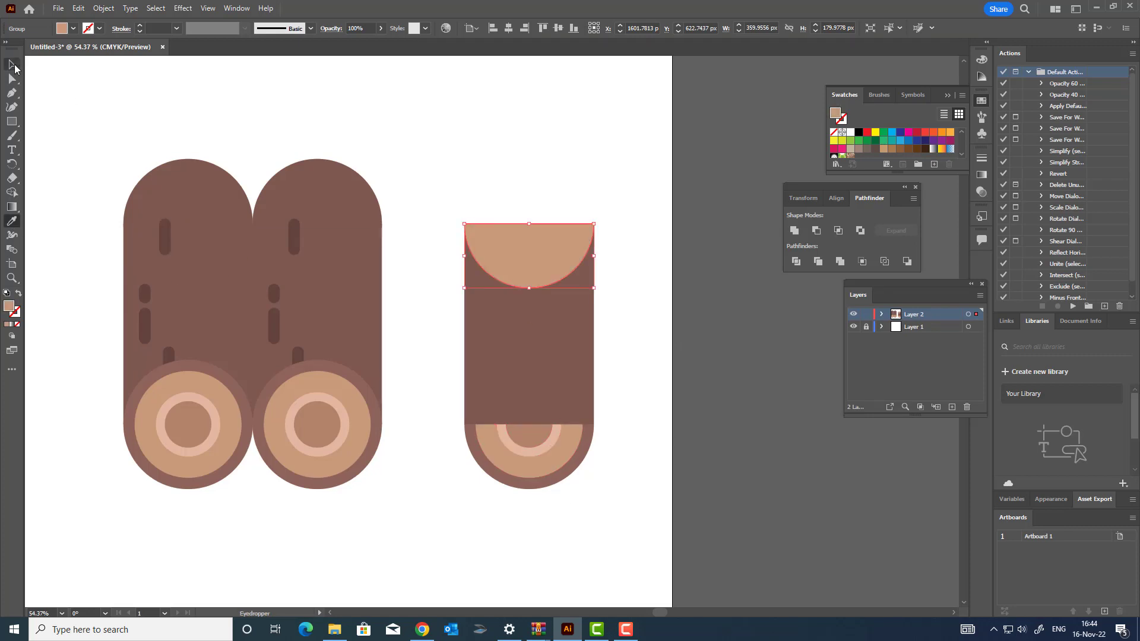
Step: Fill the third log's rectangular body with the tan of its cut end using the Eyedropper
click(485, 380)
click(12, 223)
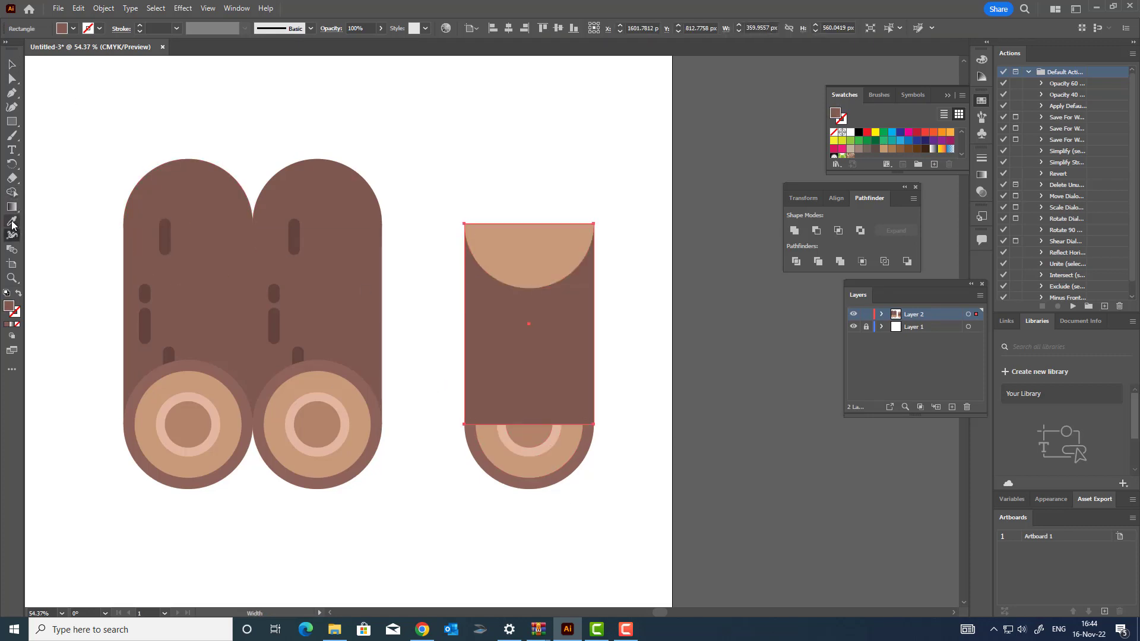
click(513, 468)
key(z)
drag(504, 359, 496, 427)
drag(555, 267, 549, 270)
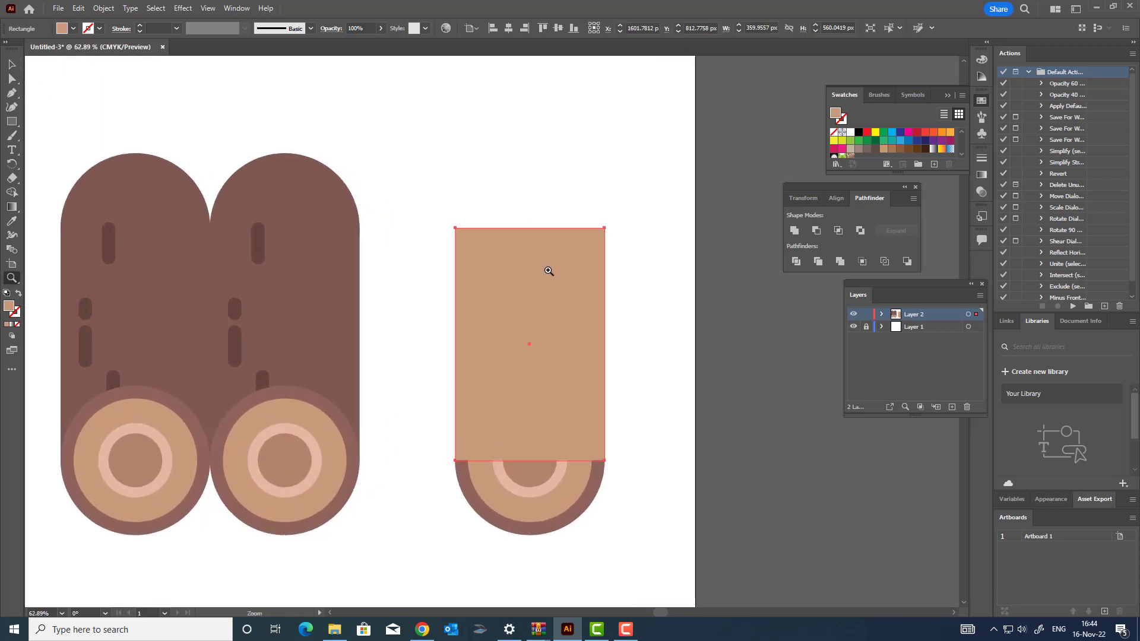
Step: Duplicate the third log's tan body in front and narrow the copy from both sides to about 297 px, matching the tan half-ring
click(77, 8)
click(105, 65)
click(78, 8)
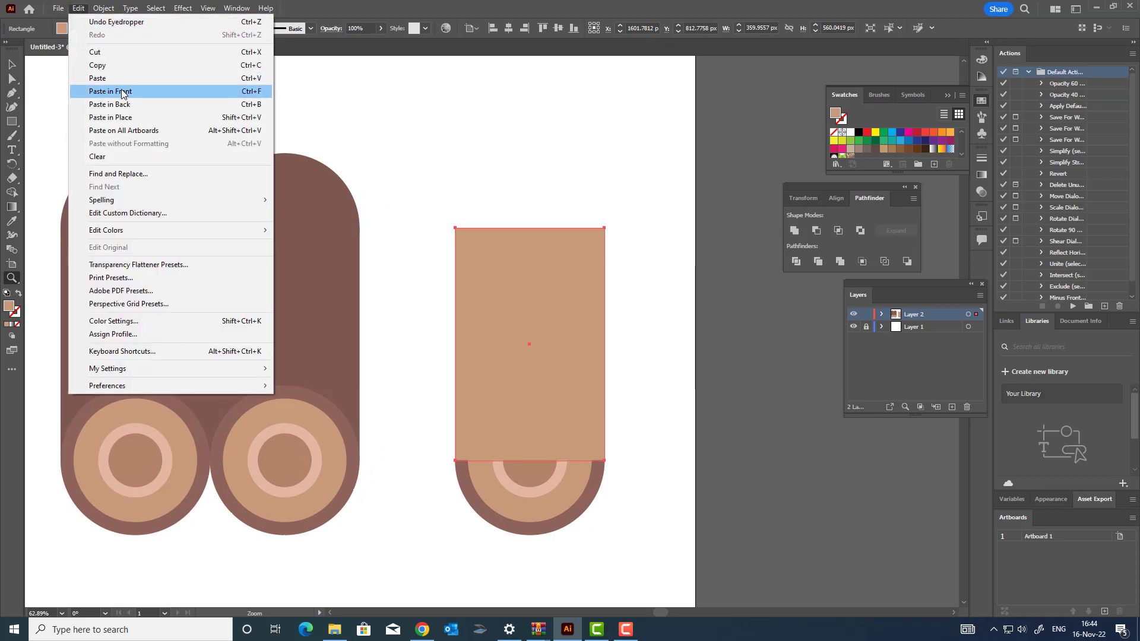
click(121, 94)
key(v)
drag(455, 343, 469, 433)
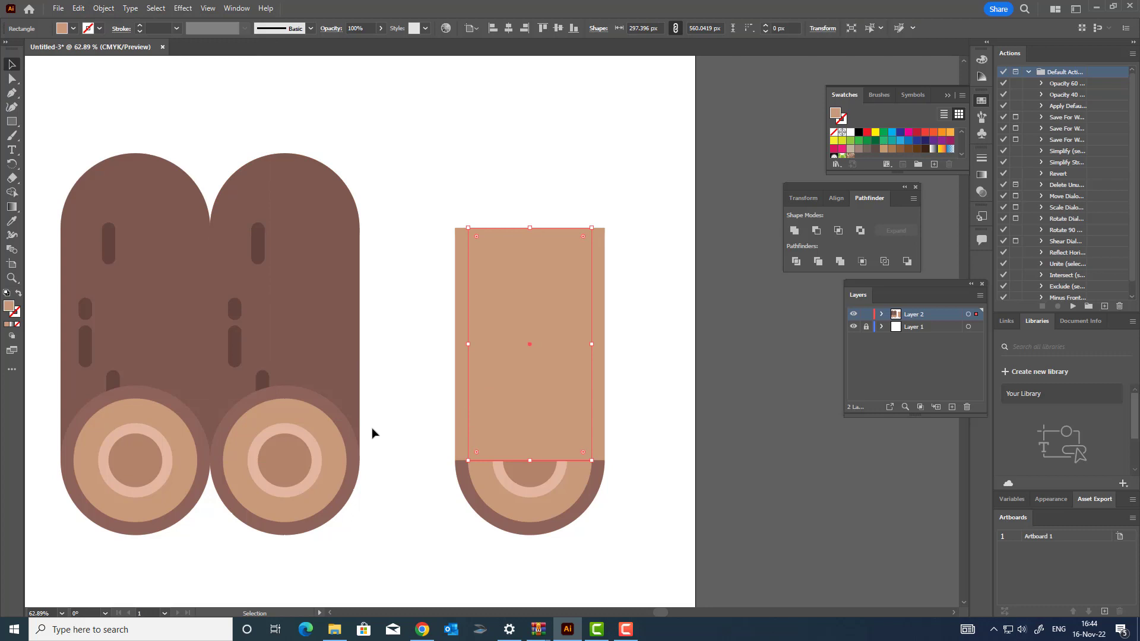
Step: Fill the wider rectangle behind the tan strip with the reddish-brown of the cut end's outer ring using the Eyedropper
click(463, 380)
click(11, 221)
click(456, 471)
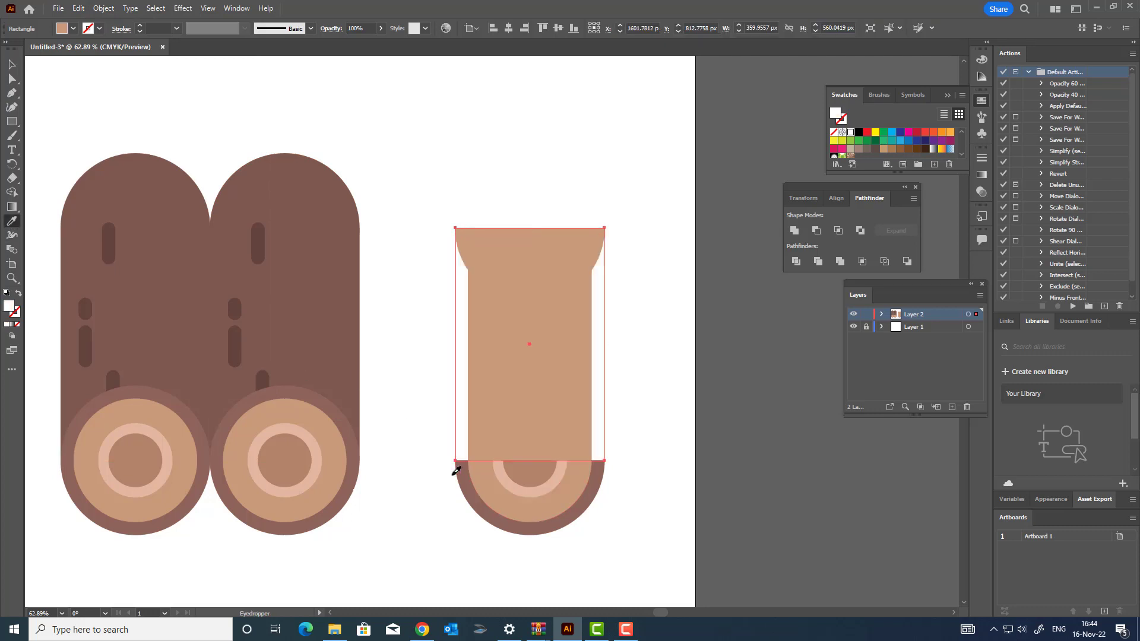
click(460, 474)
key(z)
drag(570, 359, 529, 396)
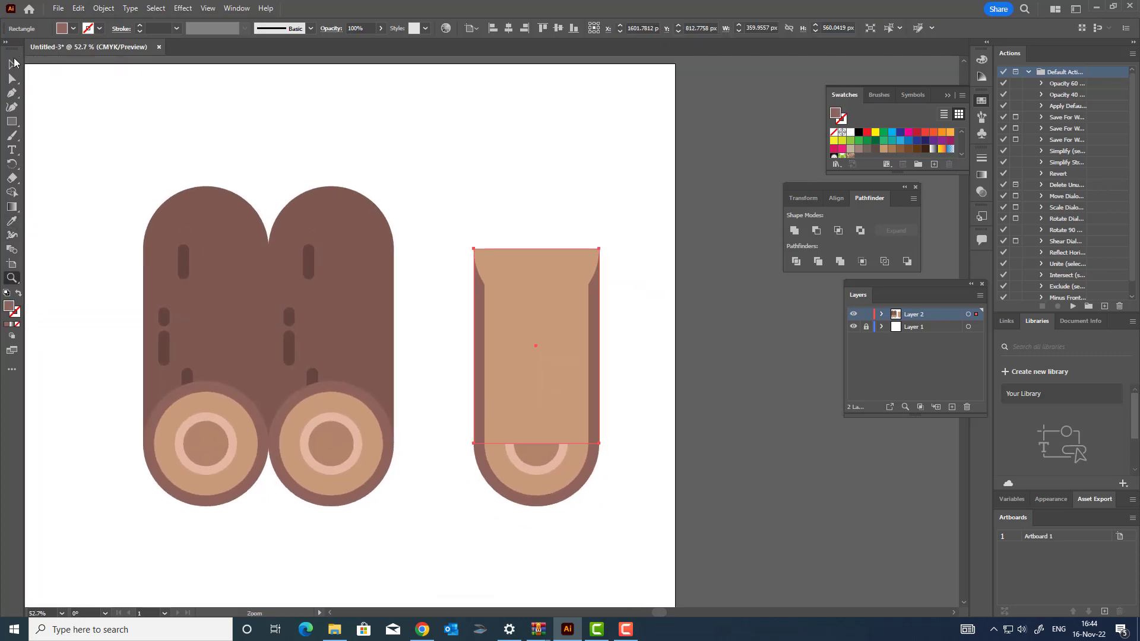
Step: Send the tan half-circle atop the third log to the back
click(13, 63)
click(588, 257)
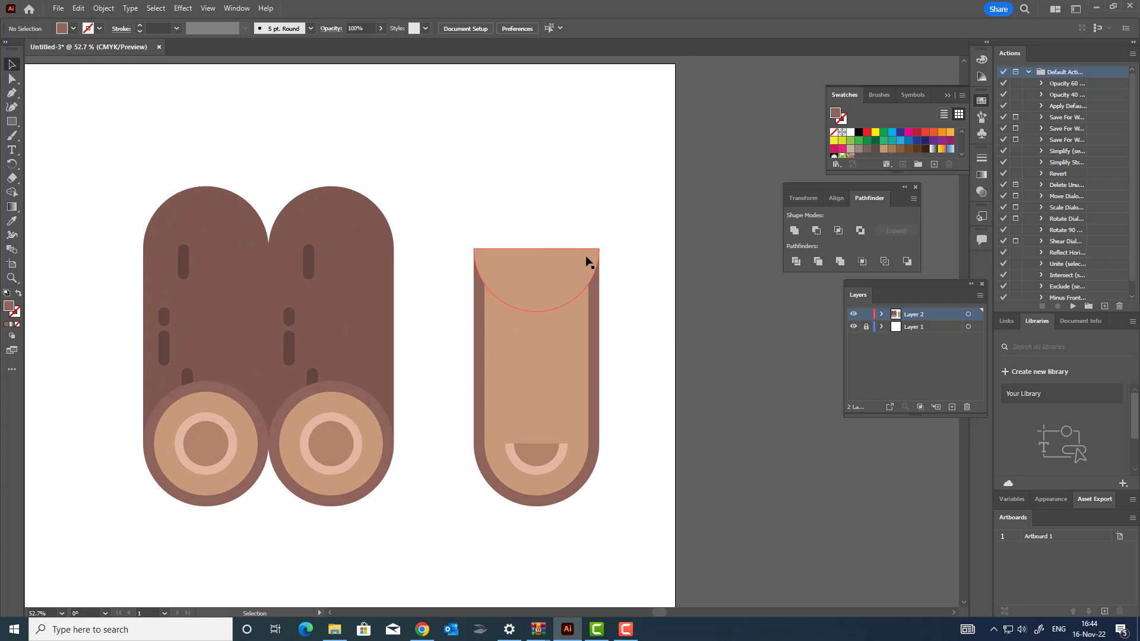
click(97, 9)
mouse_move(178, 36)
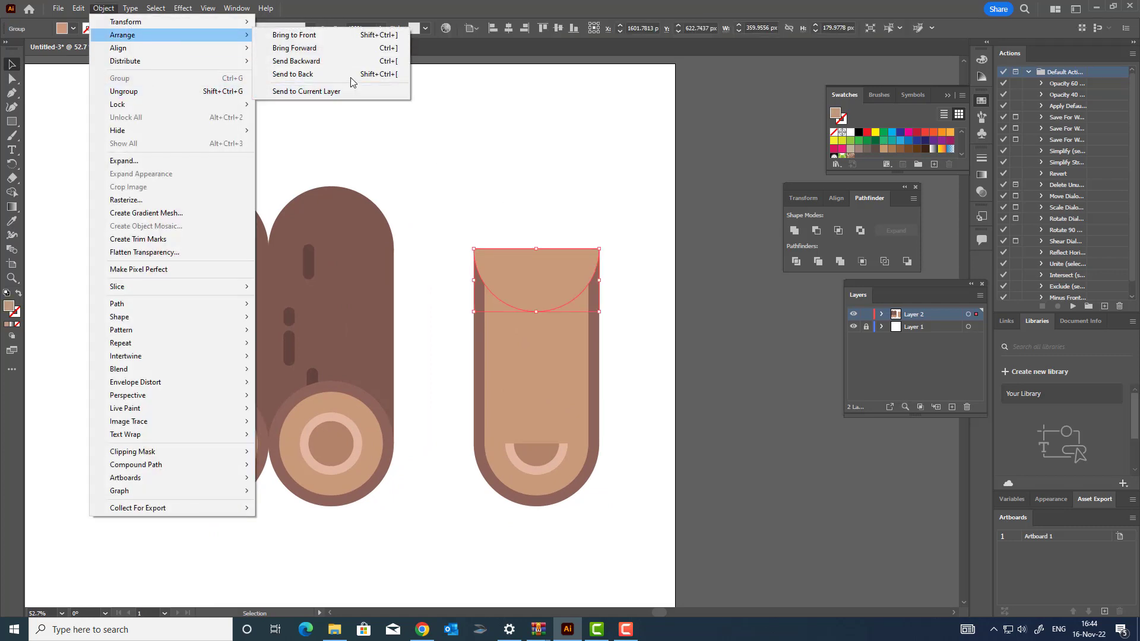
click(350, 75)
click(668, 308)
drag(635, 383, 603, 330)
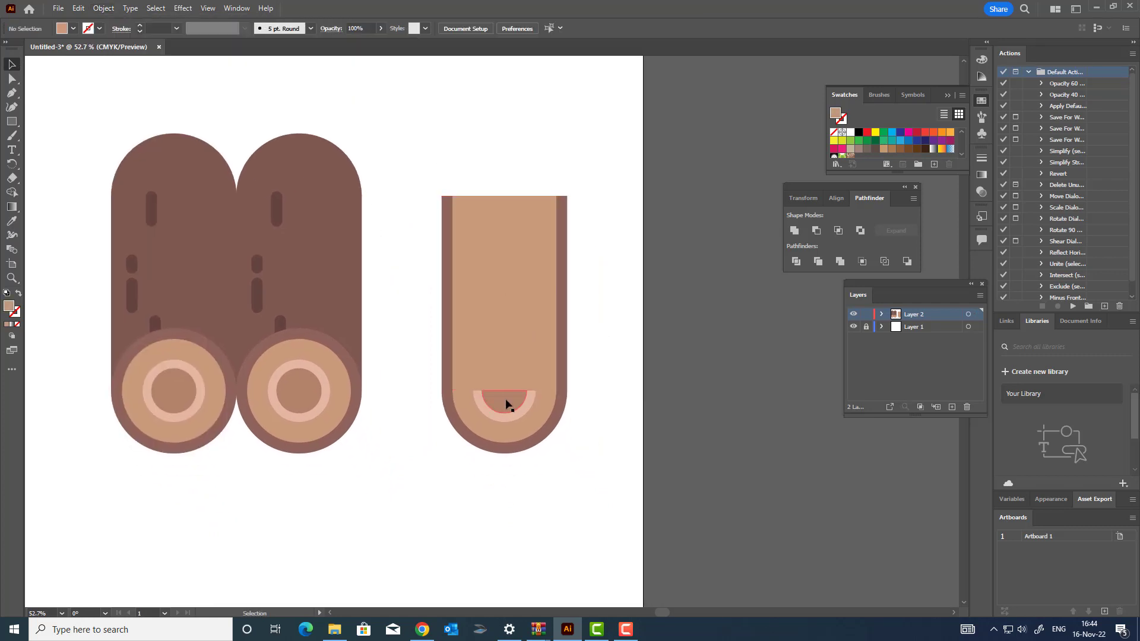
Step: Duplicate the tan strip in front and narrow the copy symmetrically to about 179 px, matching the pink half-ring
click(511, 372)
click(78, 9)
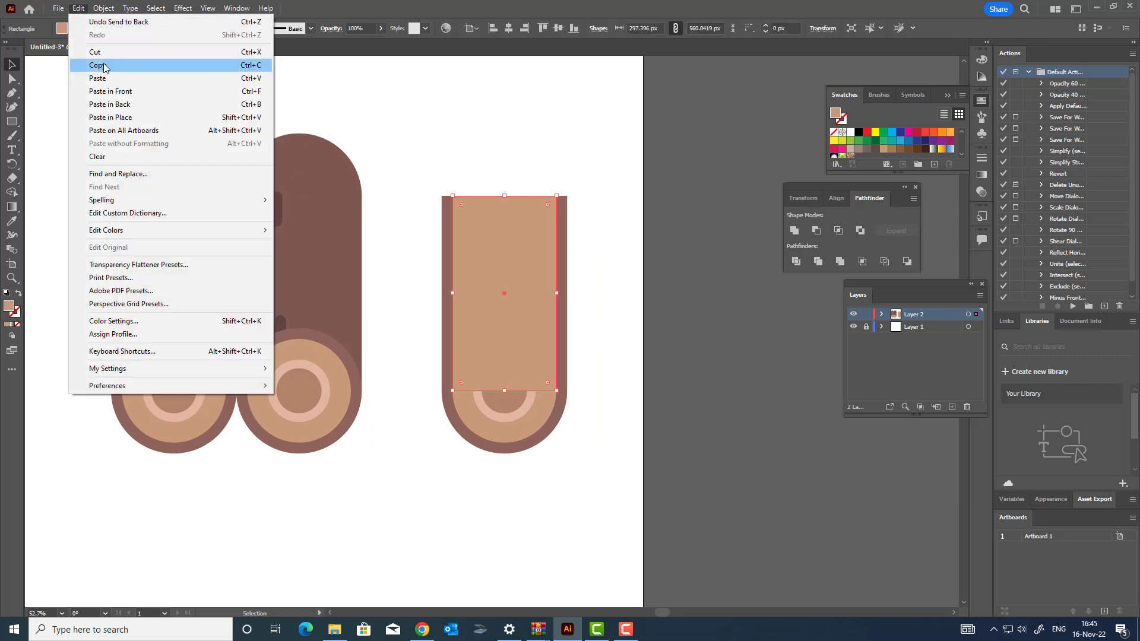
click(104, 68)
click(77, 9)
click(140, 90)
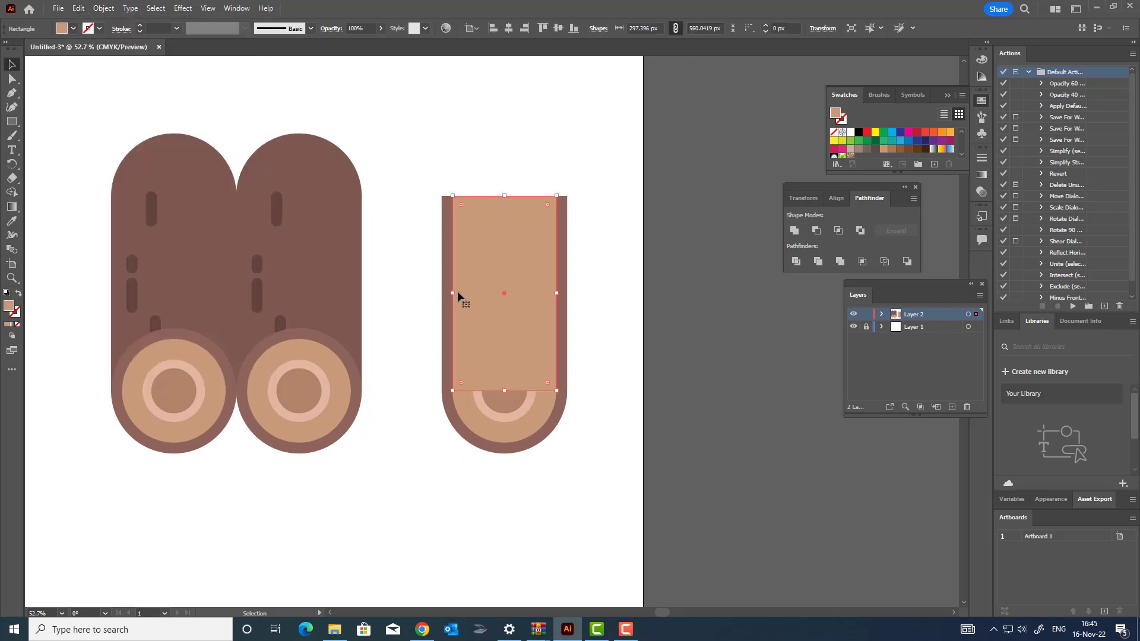
drag(452, 293, 474, 306)
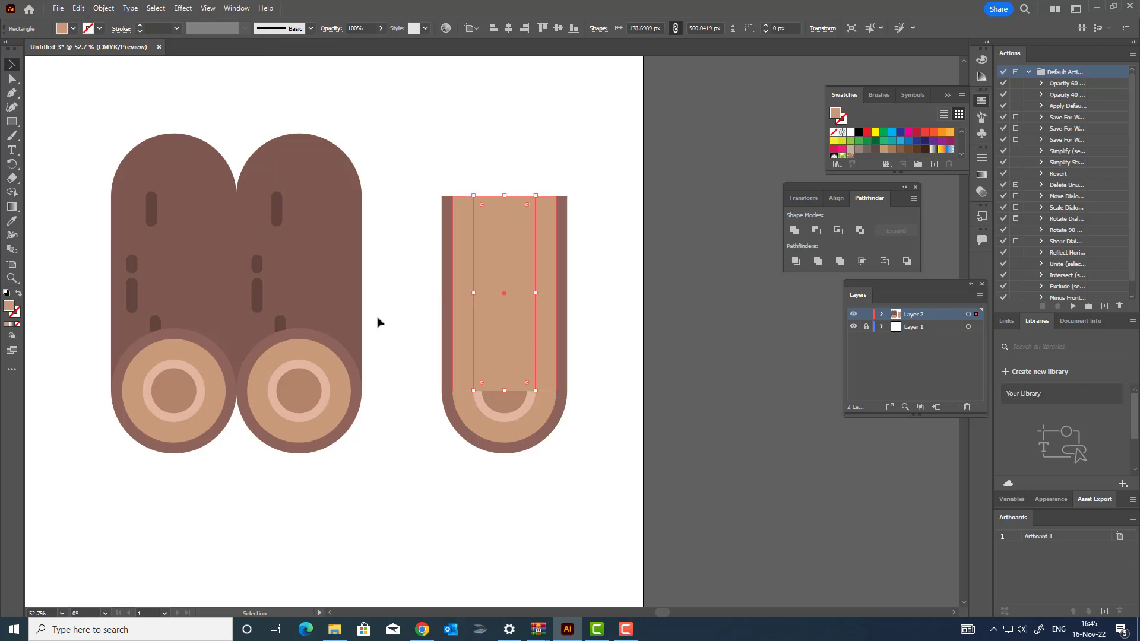
Step: Fill the narrowed strip with the light pink of the cut end's ring using the Eyedropper
click(11, 223)
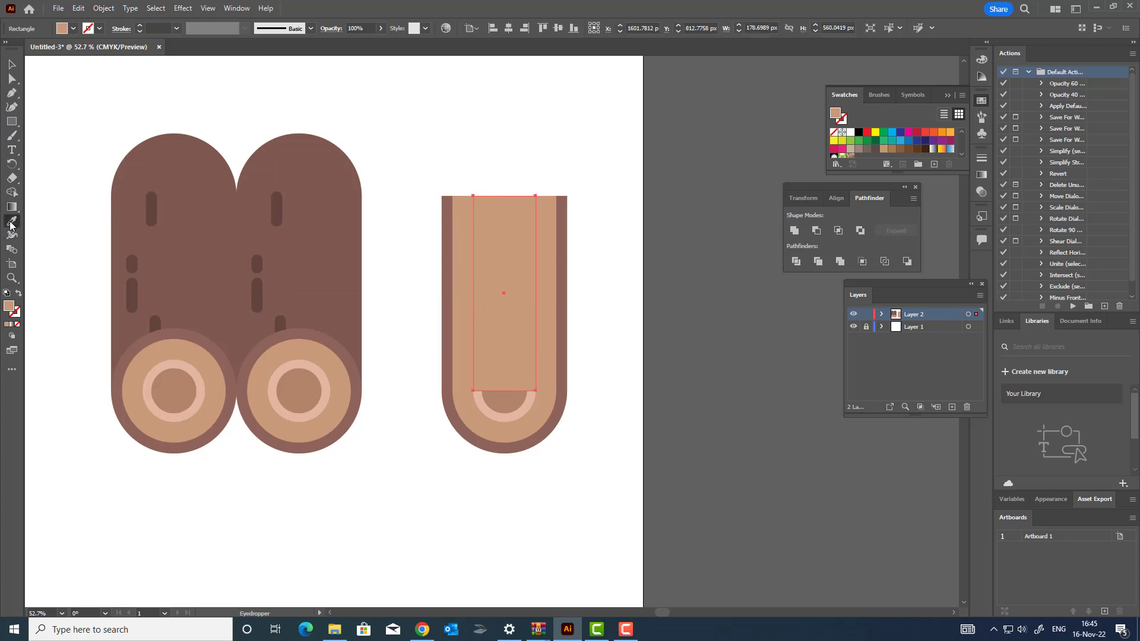
click(481, 399)
scroll(400, 267, up, 1)
key(v)
Step: Duplicate the pink strip in front and narrow the copy symmetrically to about 129 px, matching the brown half-circle
click(78, 9)
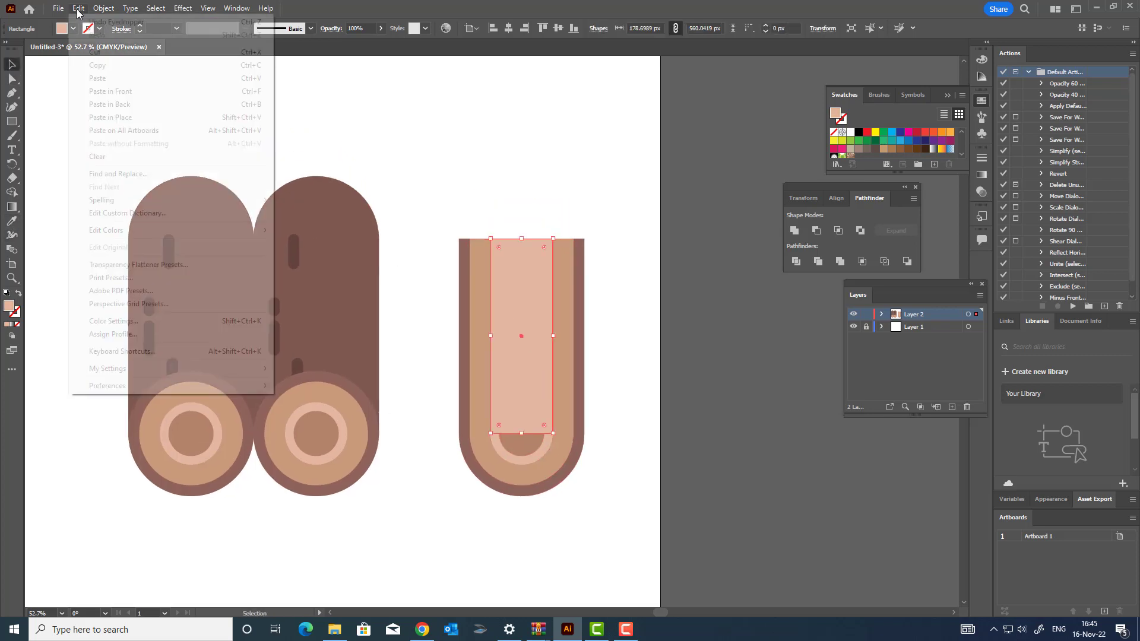
click(97, 65)
click(78, 8)
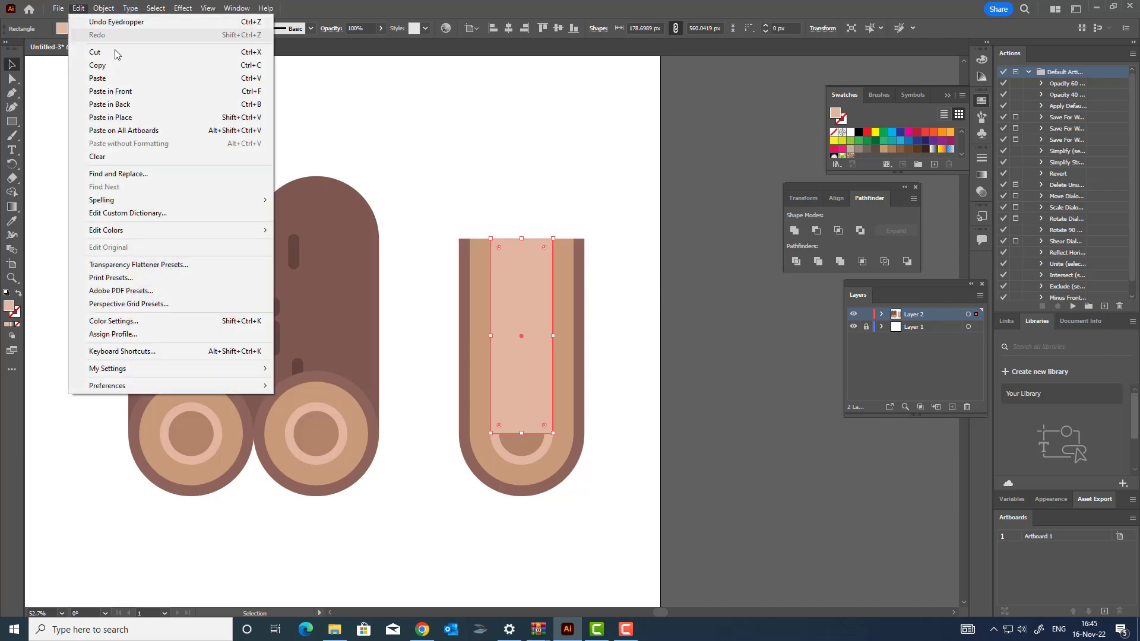
click(125, 90)
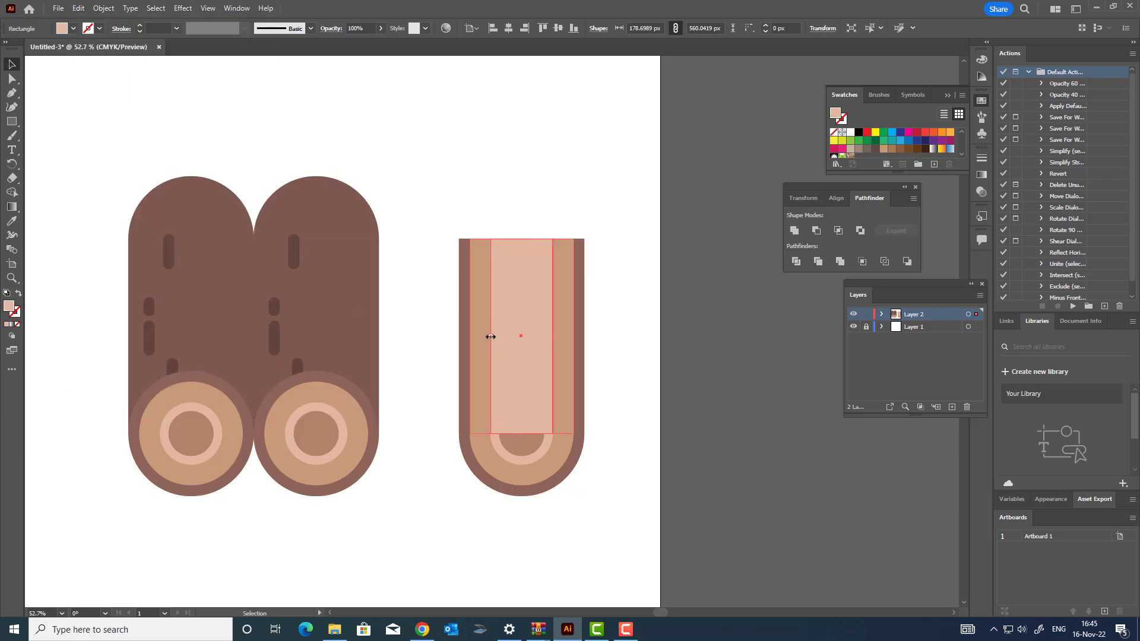
drag(490, 337, 500, 386)
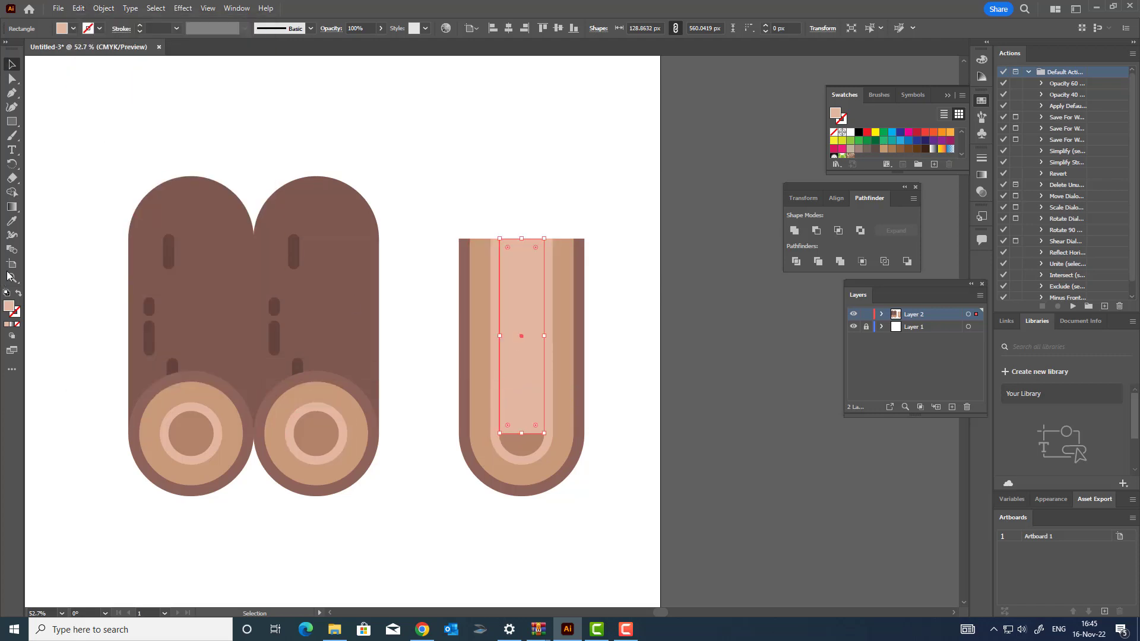
Step: Fill the innermost strip with the brown of the cut end's centre using the Eyedropper
click(12, 221)
click(526, 442)
scroll(420, 369, down, 3)
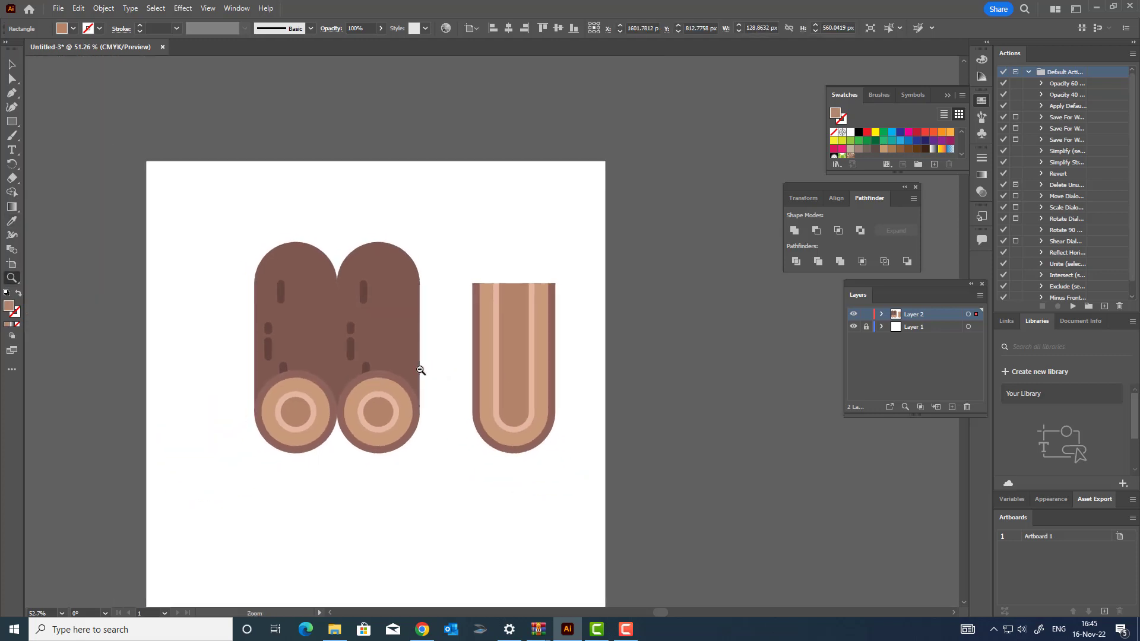
scroll(614, 446, up, 2)
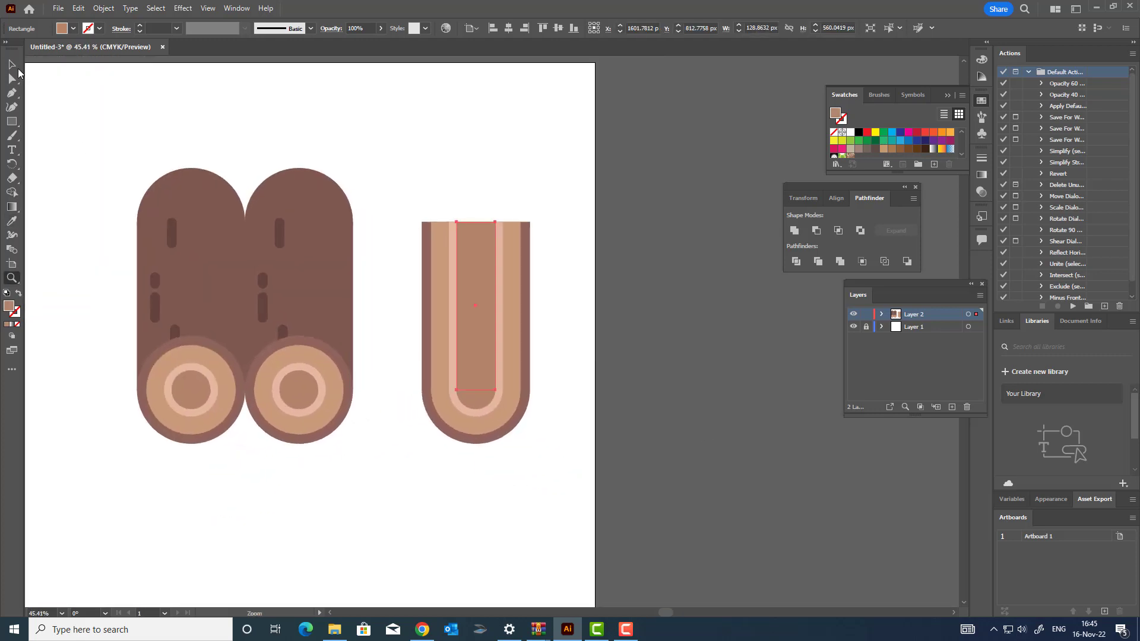
Step: Change the innermost brown strip's fill to a slightly lighter shade in the Color Picker
click(14, 65)
double_click(9, 307)
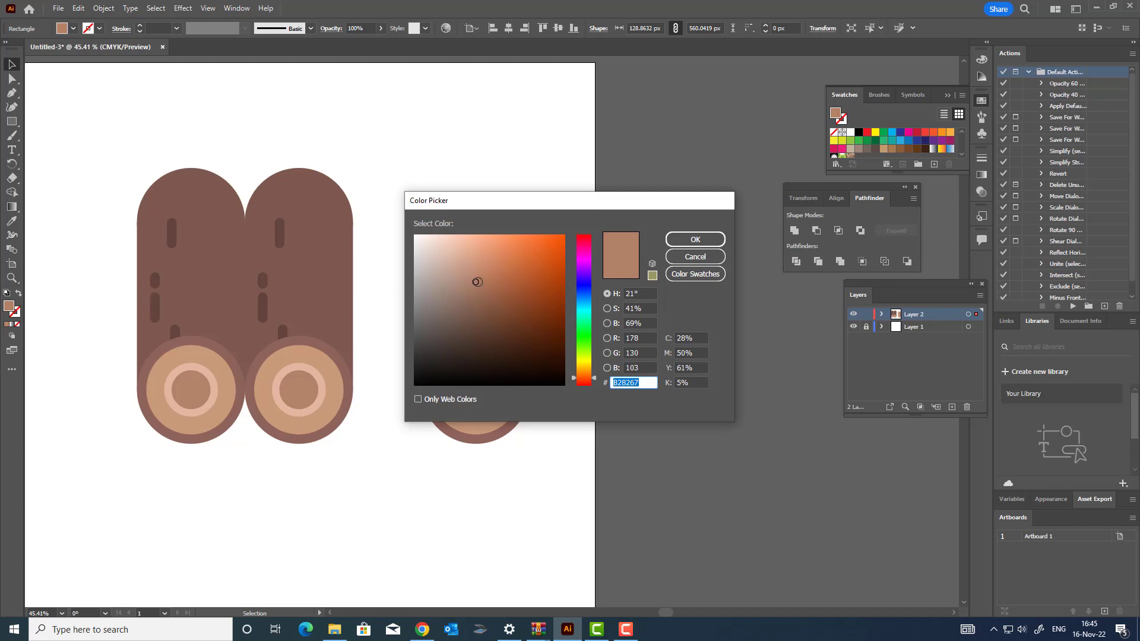
click(695, 239)
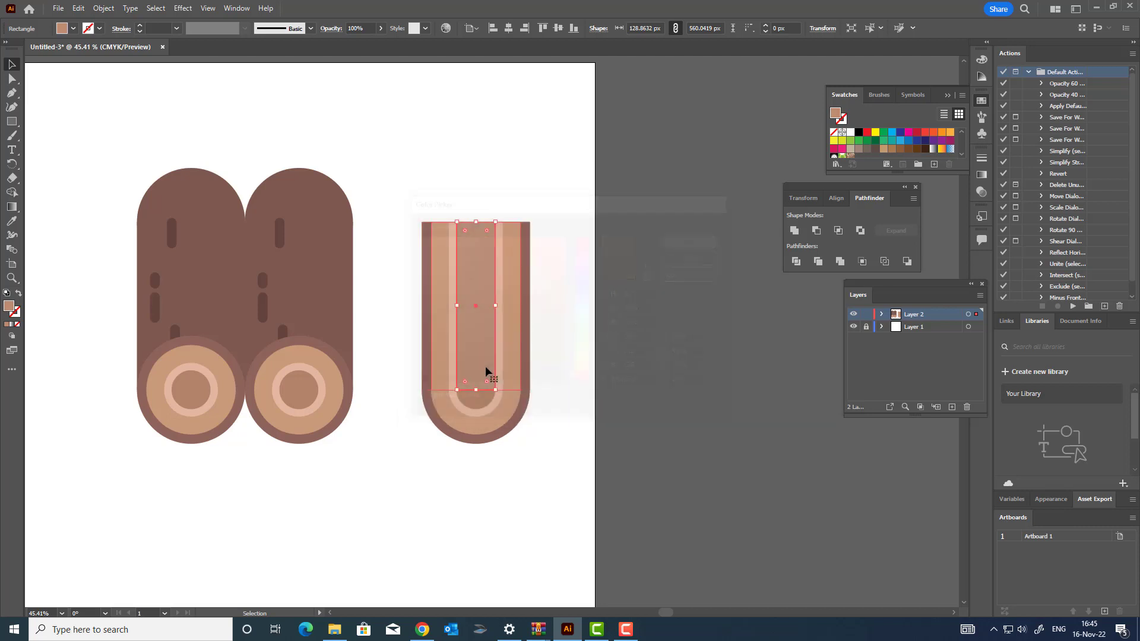
Step: Select the pink strip and change its fill to a slightly lighter pink in the Color Picker
drag(497, 351, 504, 371)
key(z)
drag(518, 419, 563, 450)
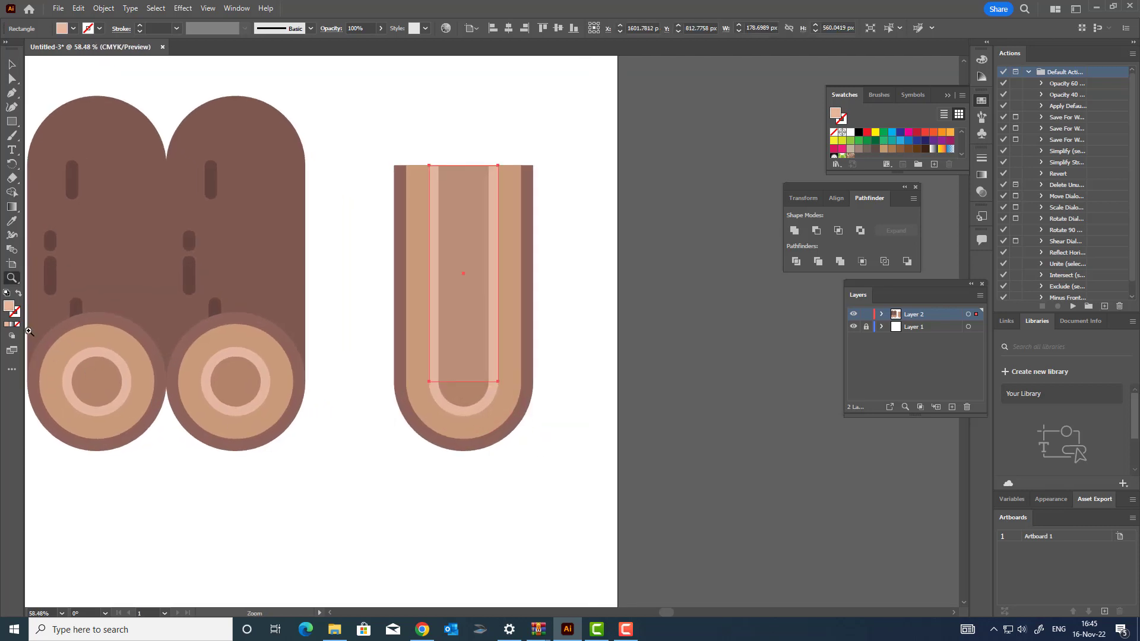
double_click(9, 306)
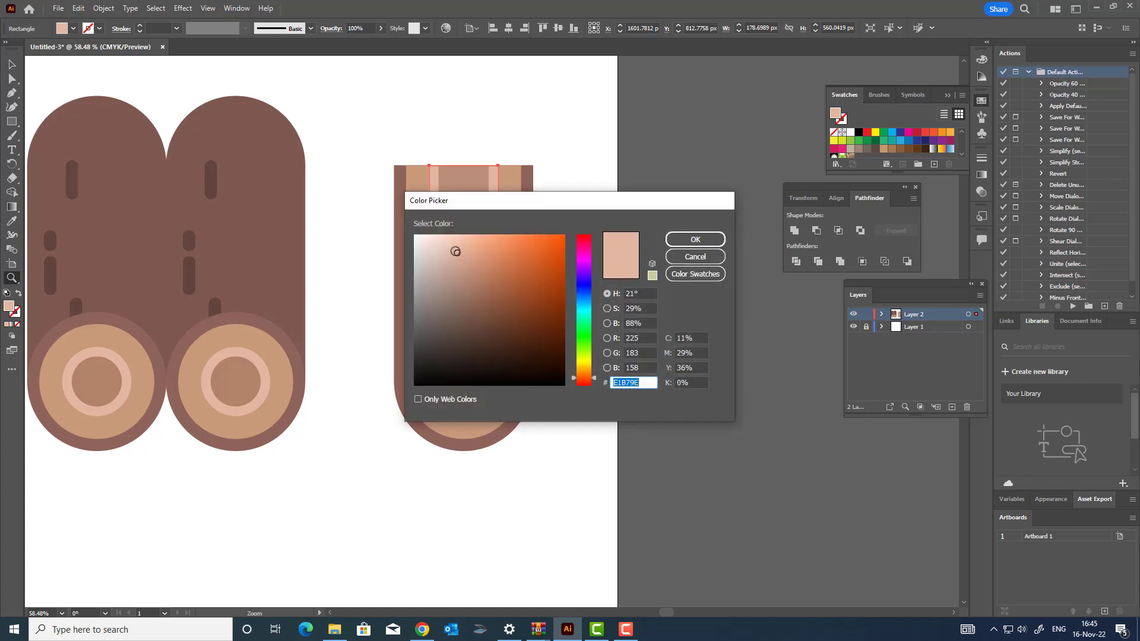
click(717, 237)
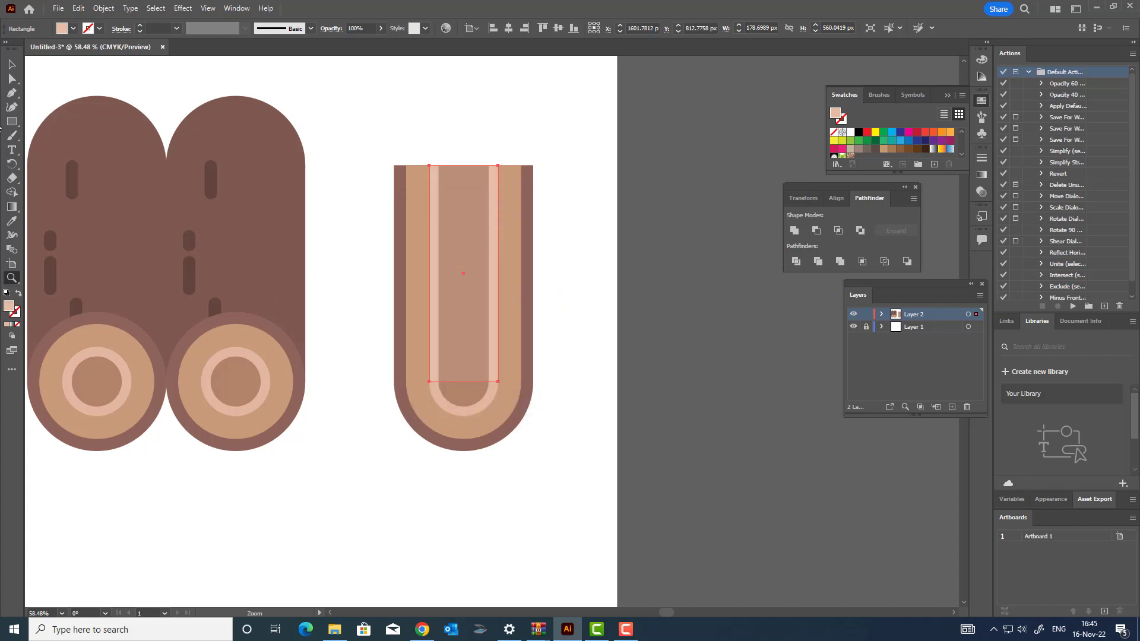
Step: Change the tan strip's fill to a lighter, pinker tan in the Color Picker
click(12, 64)
click(514, 323)
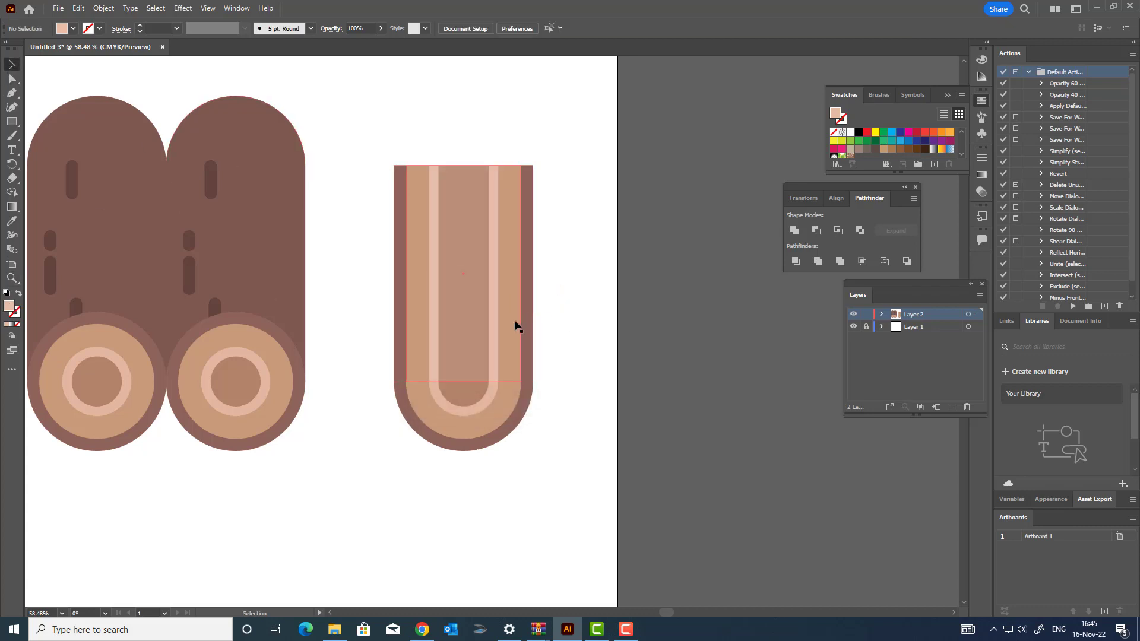
double_click(9, 306)
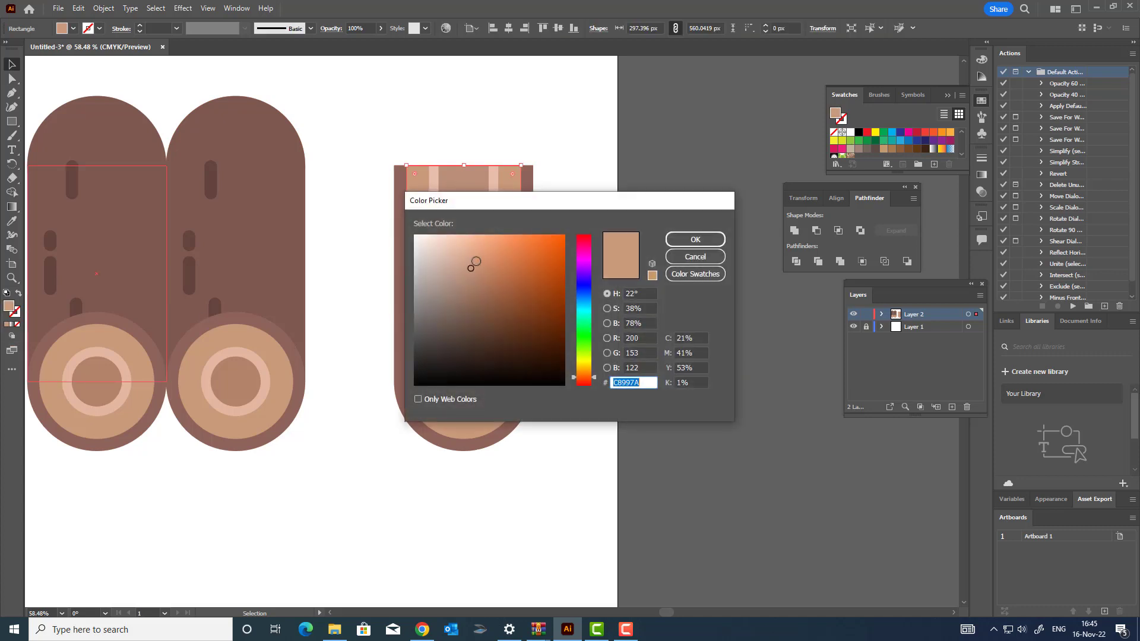
click(462, 261)
click(717, 240)
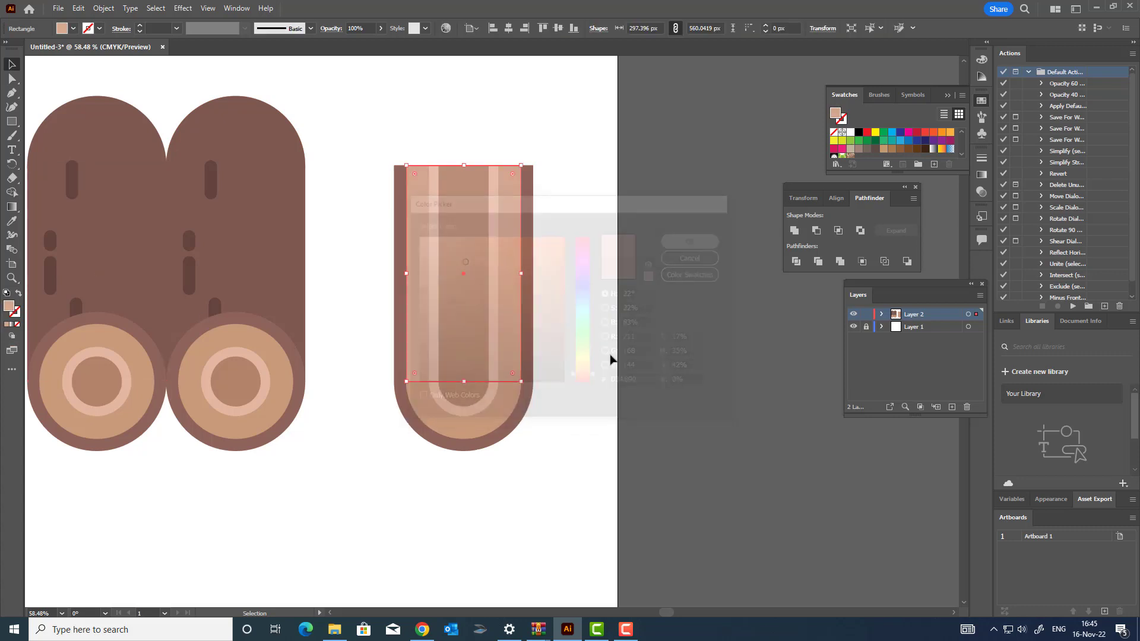
Step: Set the outermost reddish-brown strip's fill to #99726B and deselect it
click(530, 356)
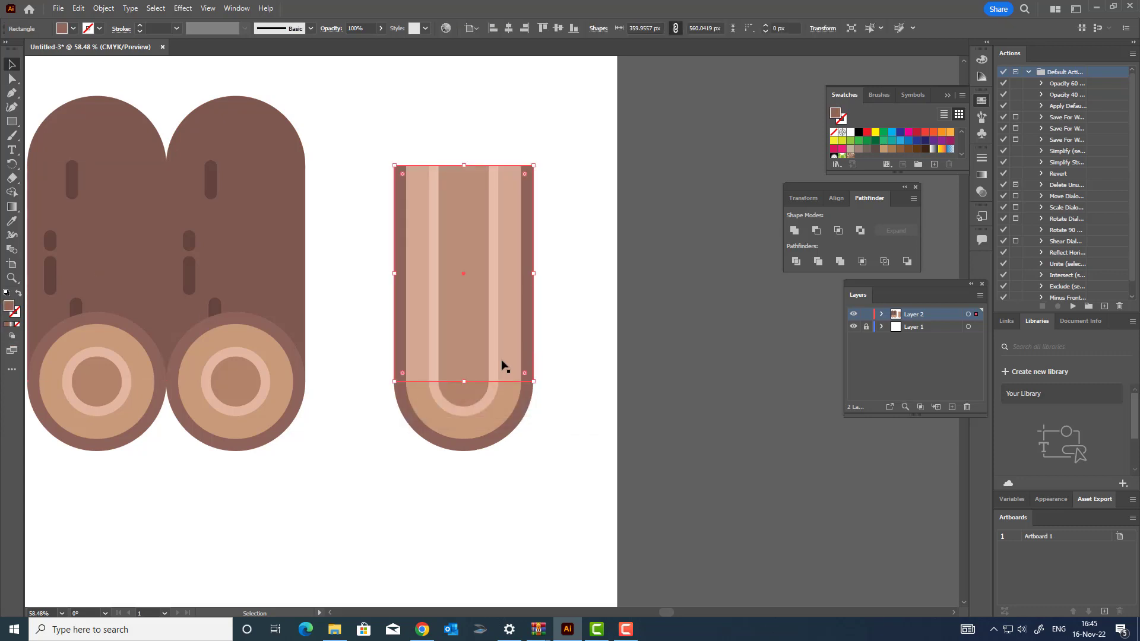
double_click(8, 307)
click(461, 295)
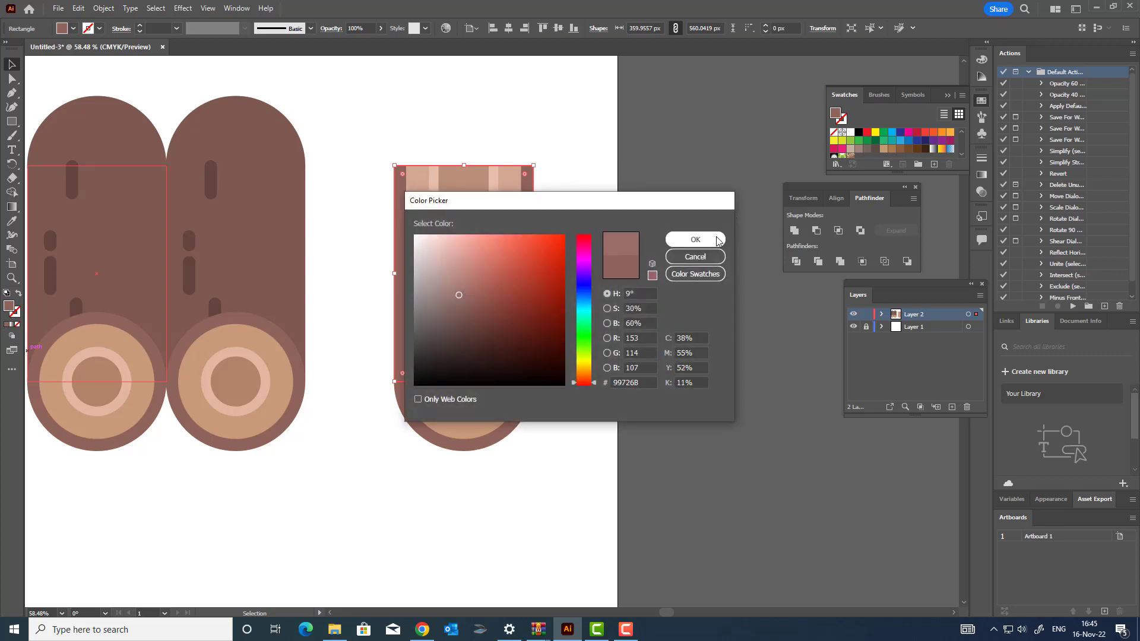
click(719, 241)
click(608, 415)
Step: Draw a small upright rectangle about 26 by 91 px on the tan strip along the third log's right side
drag(639, 415, 687, 433)
drag(620, 288, 668, 286)
drag(621, 277, 603, 287)
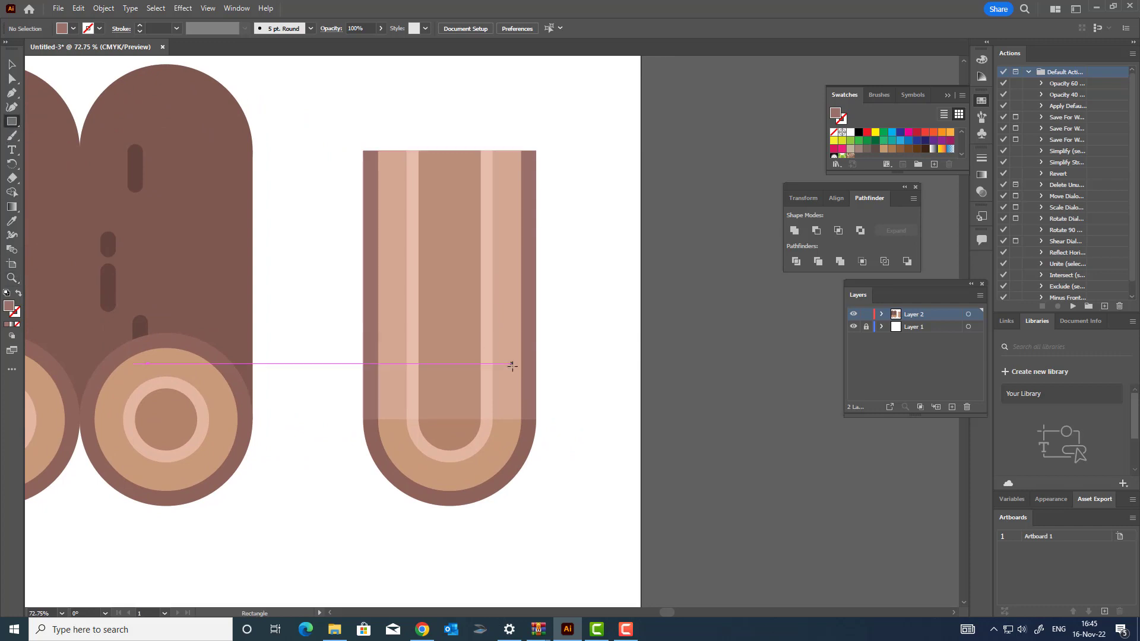
mouse_move(501, 304)
mouse_down()
mouse_move(515, 359)
mouse_move(514, 349)
mouse_up()
Step: Sample the tan strip's colour for the small rectangle and lighten its fill to #D8B09C
key(z)
drag(528, 389, 547, 389)
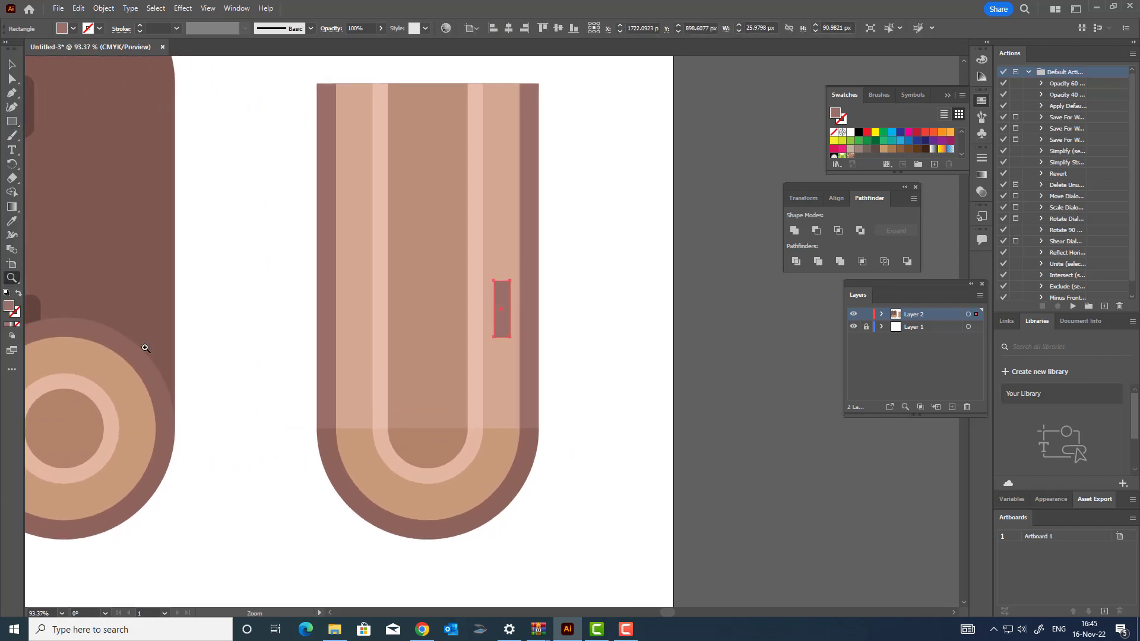
click(494, 359)
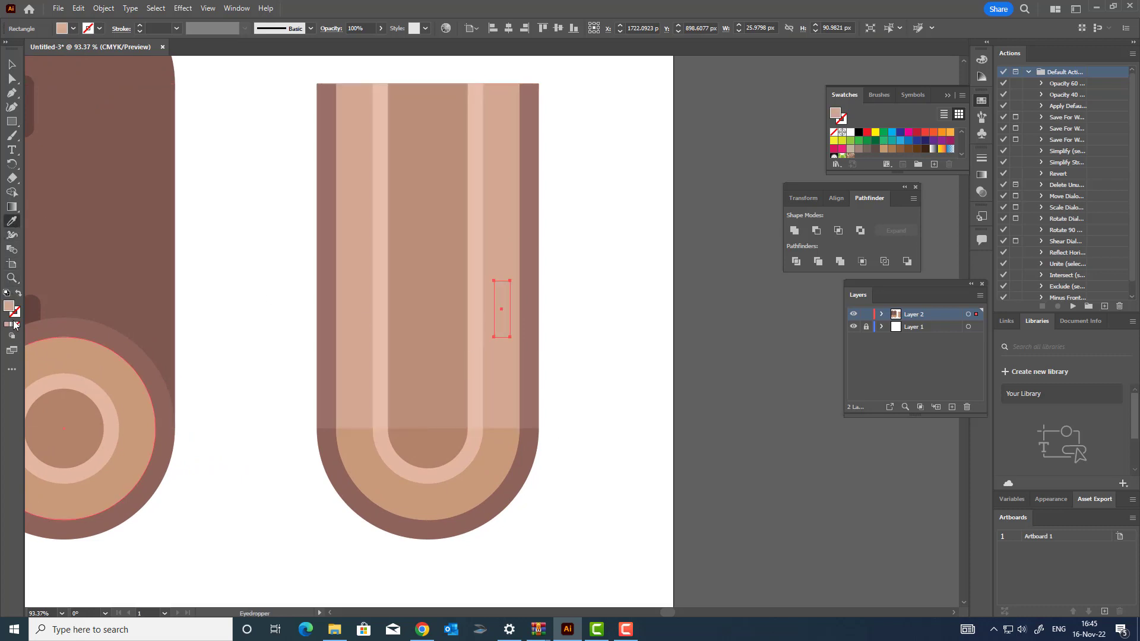
double_click(8, 306)
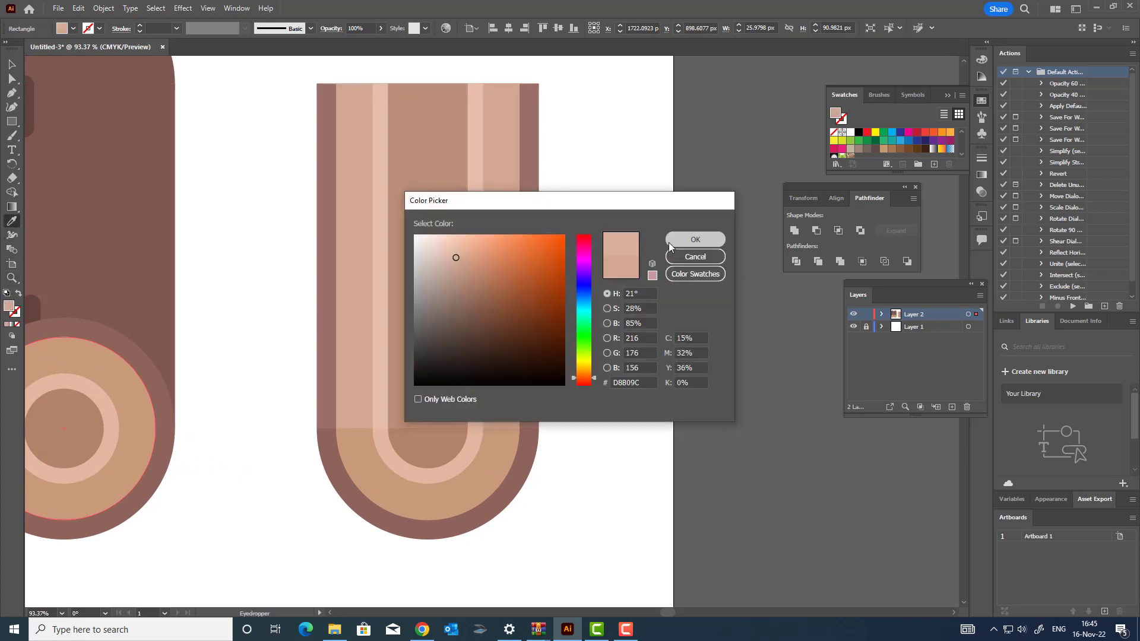
click(689, 237)
Step: Round the small rectangle's corners fully, to a radius of about 13 px
click(12, 78)
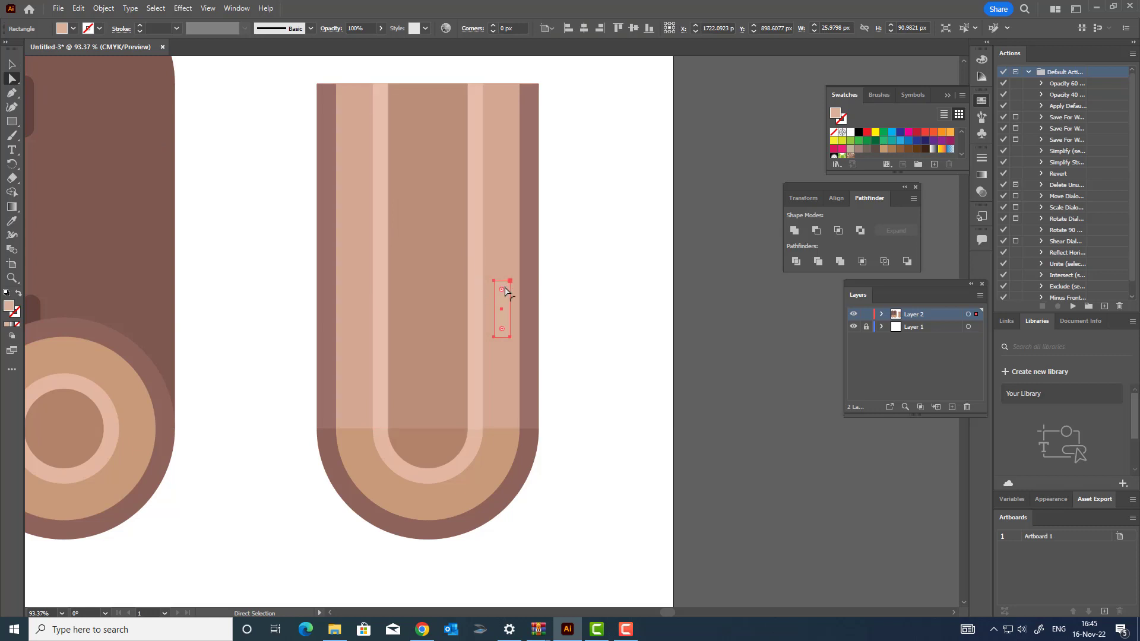
drag(502, 289, 506, 373)
click(12, 64)
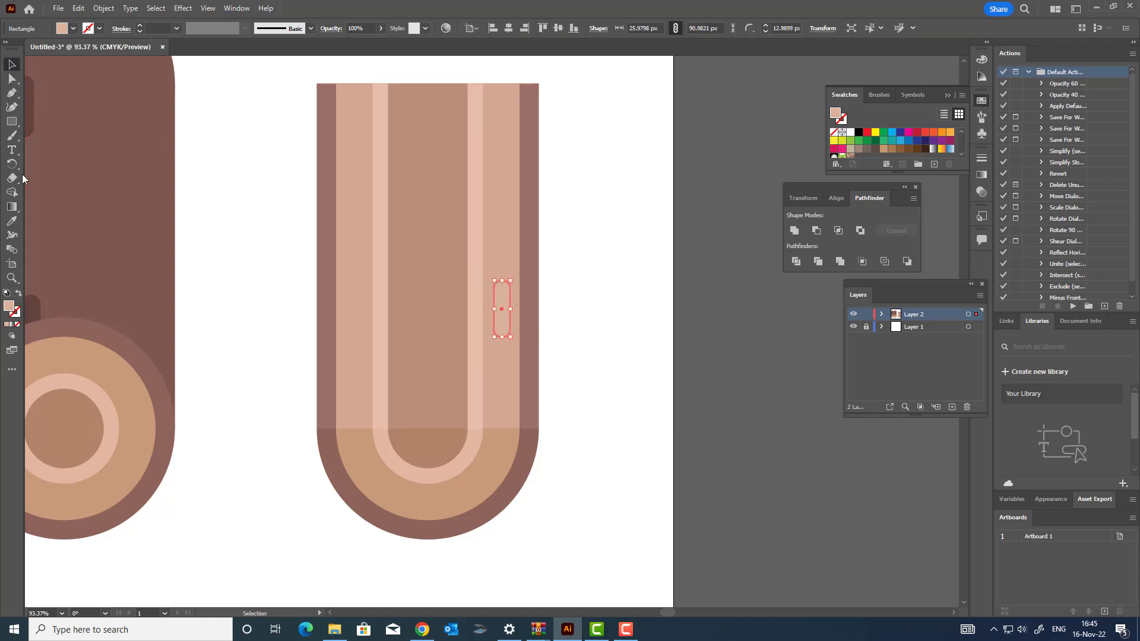
Step: Lighten the rounded grain mark's fill to #DDB9A8
double_click(9, 306)
click(453, 257)
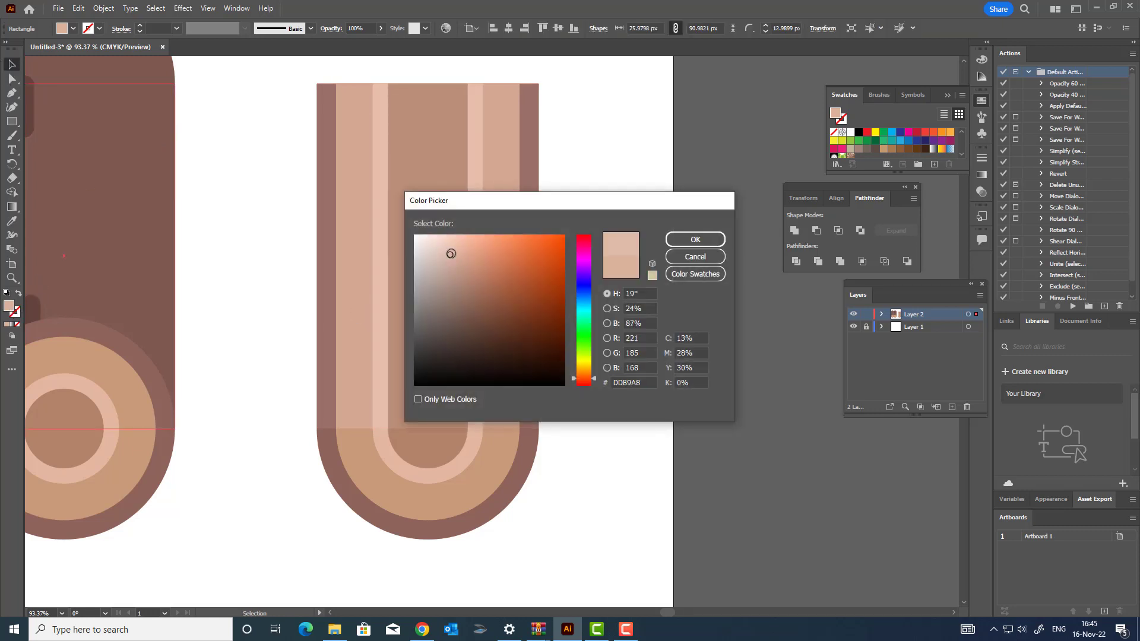
click(695, 239)
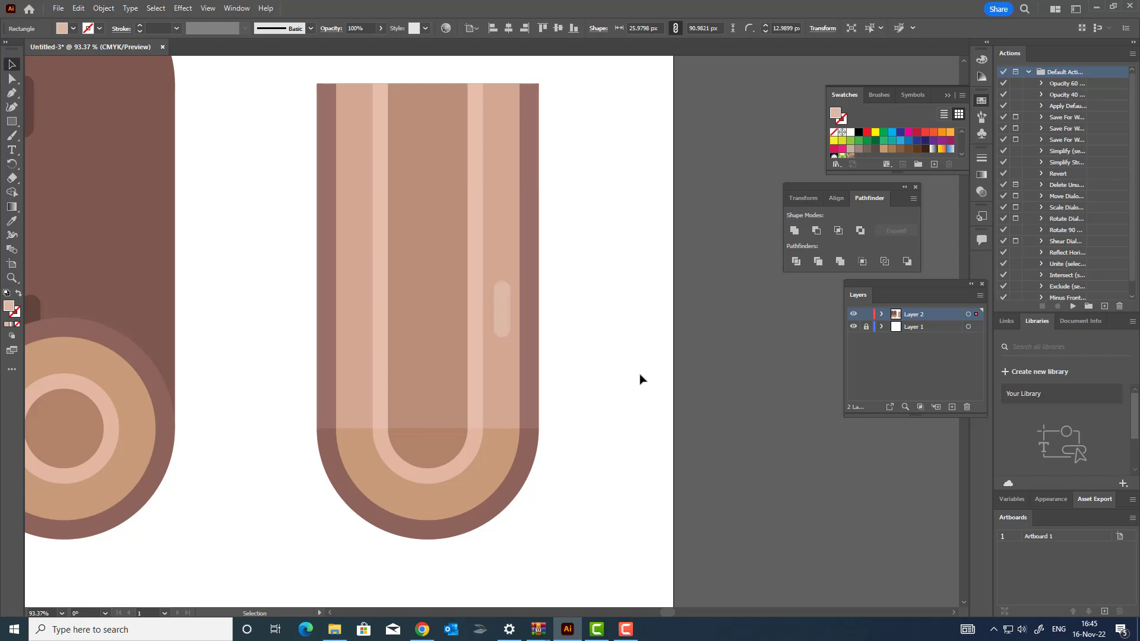
Step: Resample the tan strip's colour for the rounded grain mark and lighten its fill to #E0B7A2
click(504, 328)
key(z)
drag(503, 424, 571, 462)
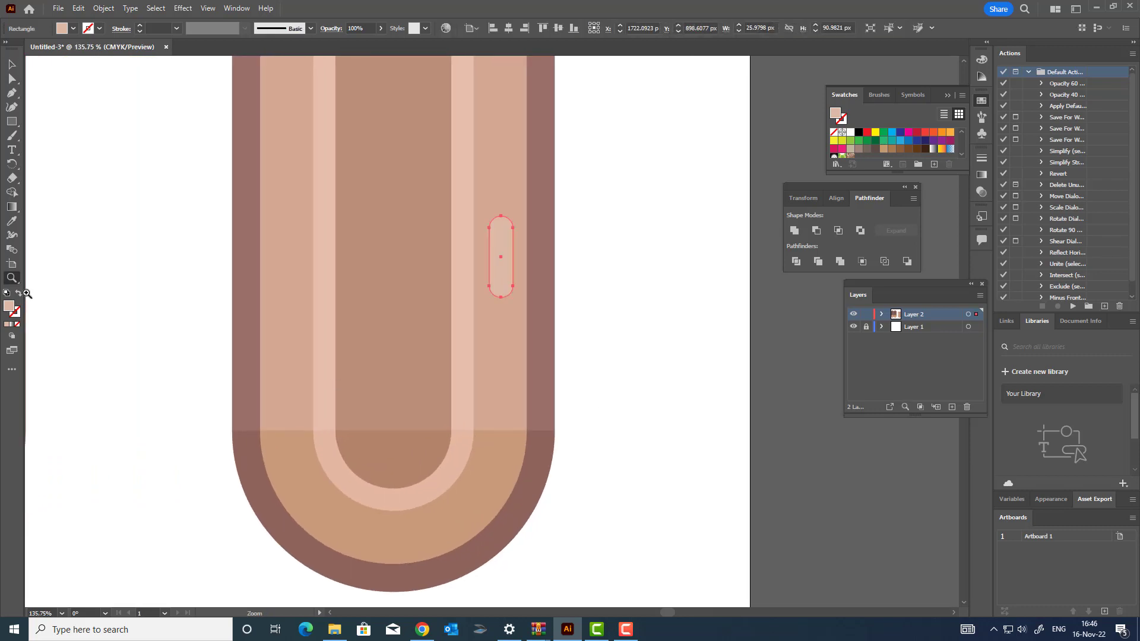
click(14, 223)
click(501, 383)
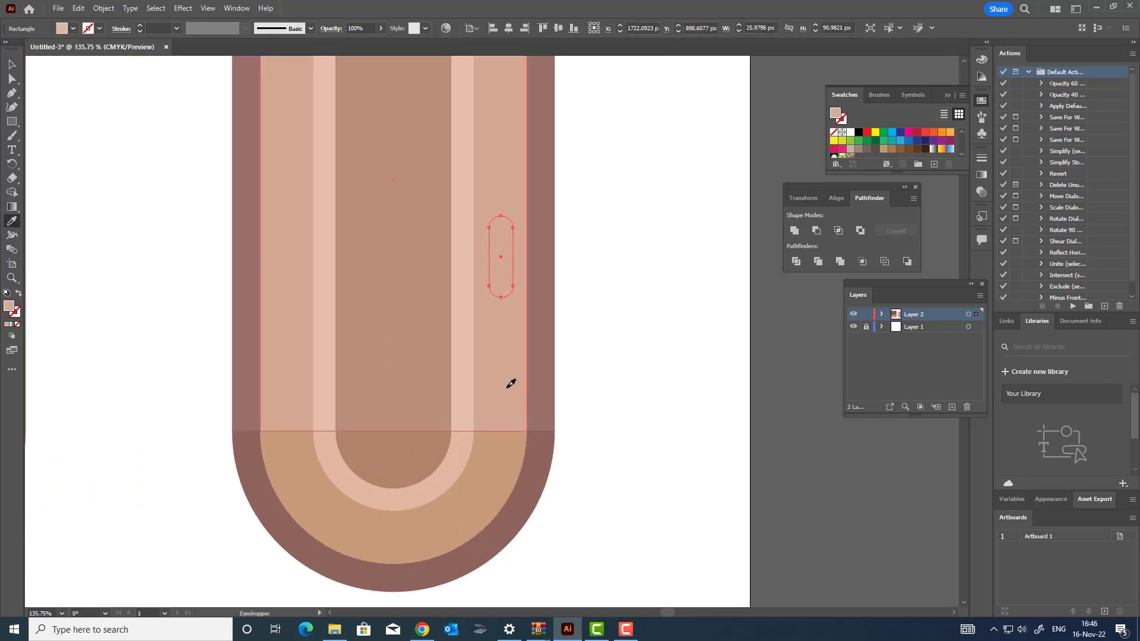
double_click(10, 306)
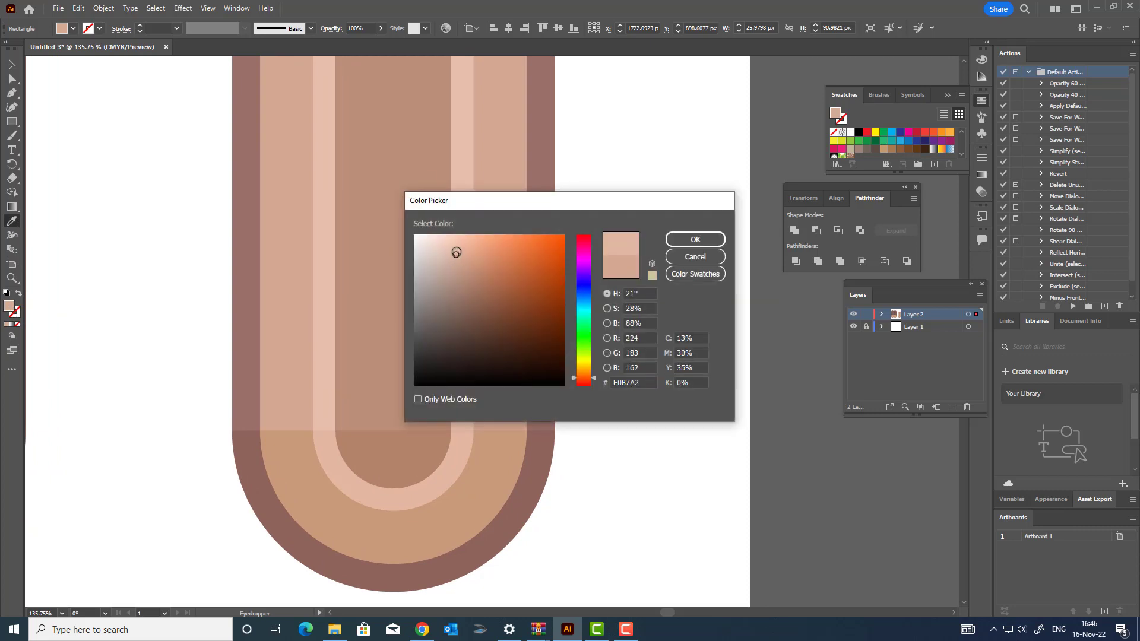
click(679, 243)
Step: Duplicate the grain mark in front and make the copy a shorter mark, about 42 px tall, just above the original
scroll(592, 316, up, 3)
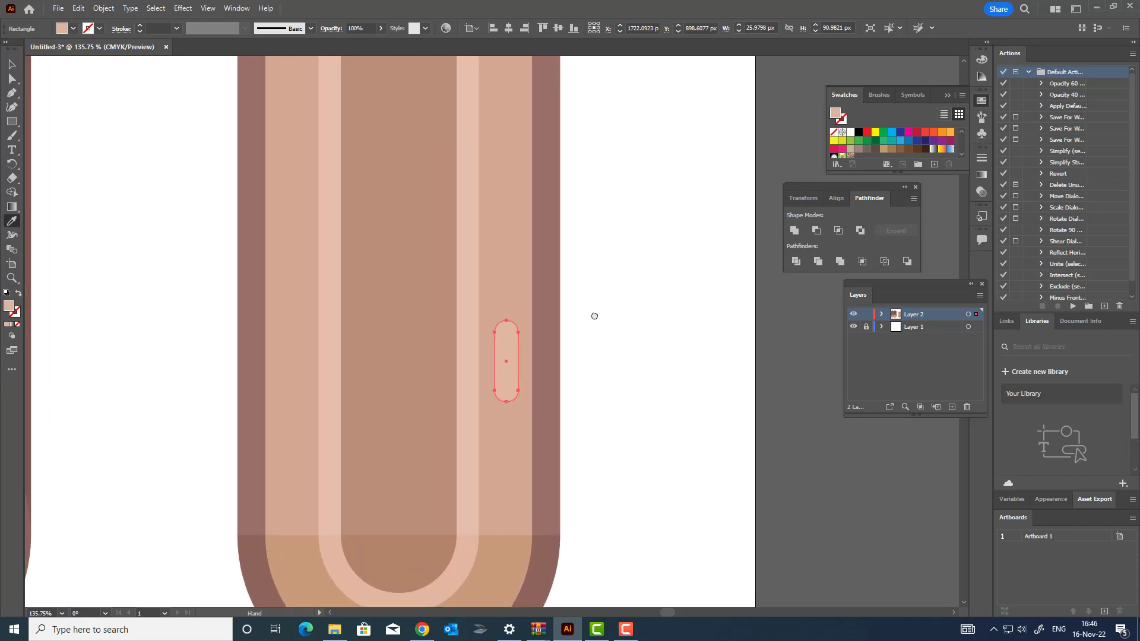
click(12, 64)
click(78, 8)
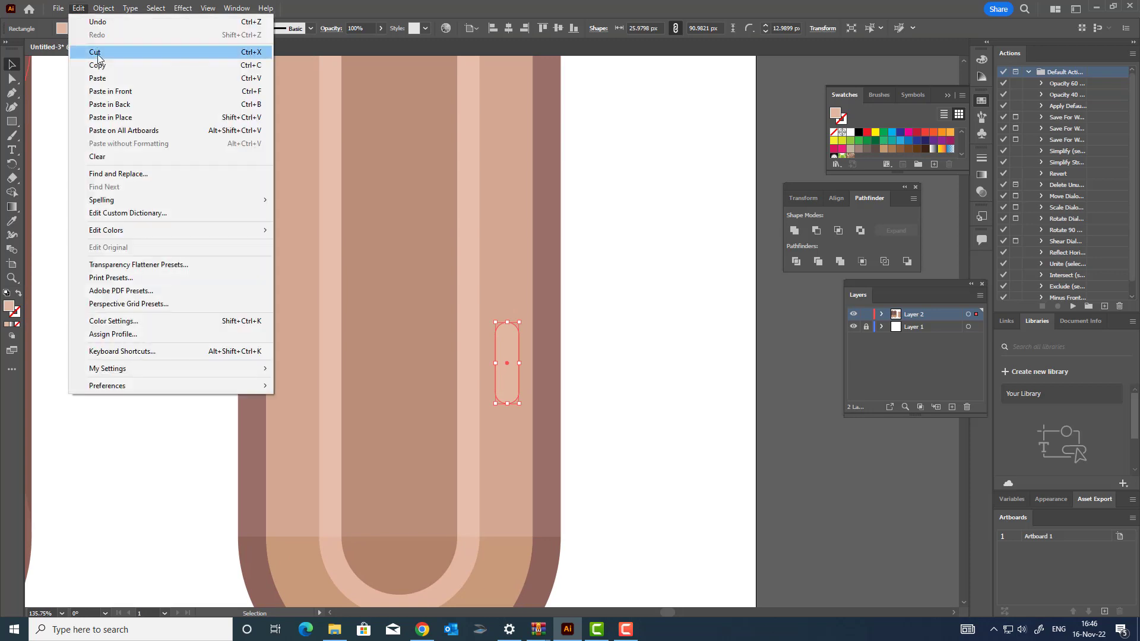
click(95, 66)
click(78, 8)
click(138, 95)
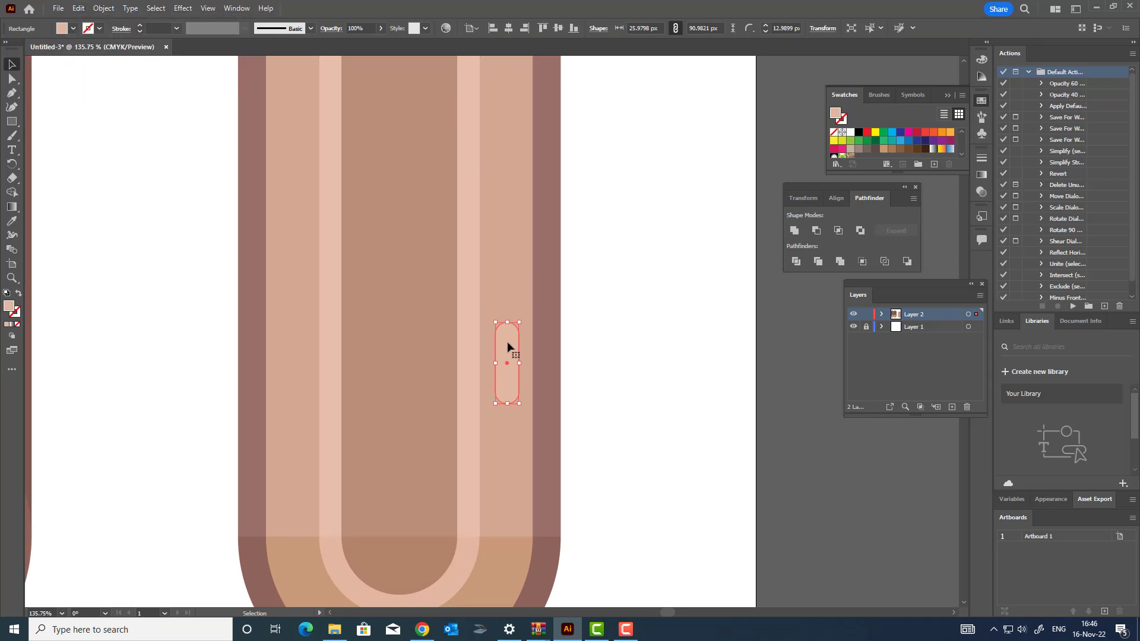
drag(506, 343, 506, 322)
drag(509, 379, 507, 278)
click(623, 364)
drag(622, 364, 449, 368)
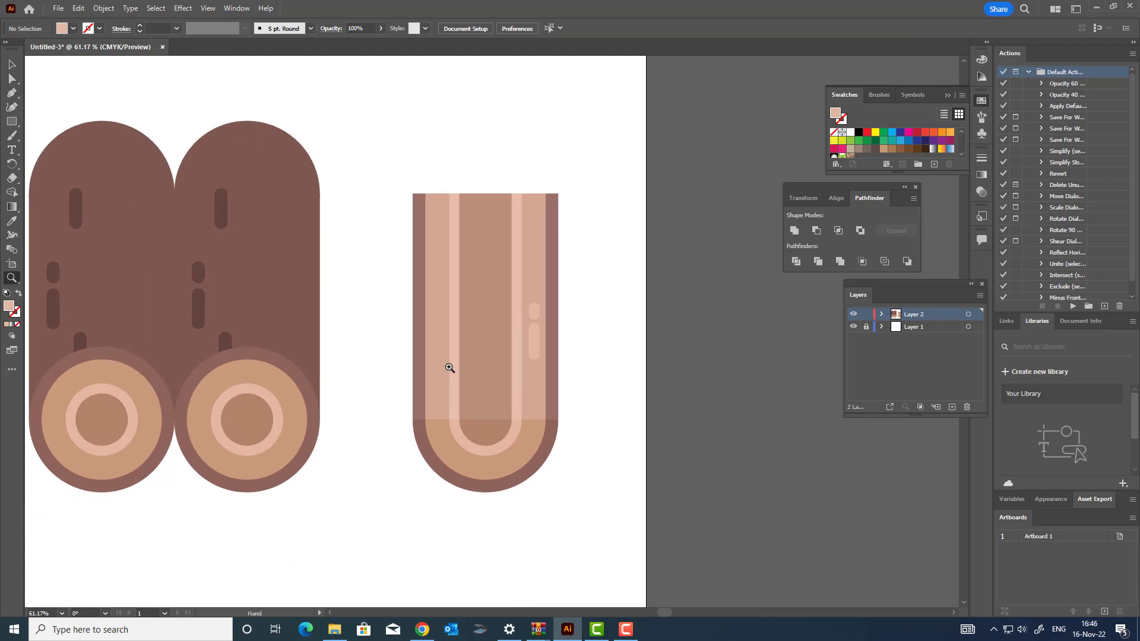
Step: Duplicate the longer grain mark and place the copy near the upper end of the split log's left tan strip
click(533, 348)
click(78, 8)
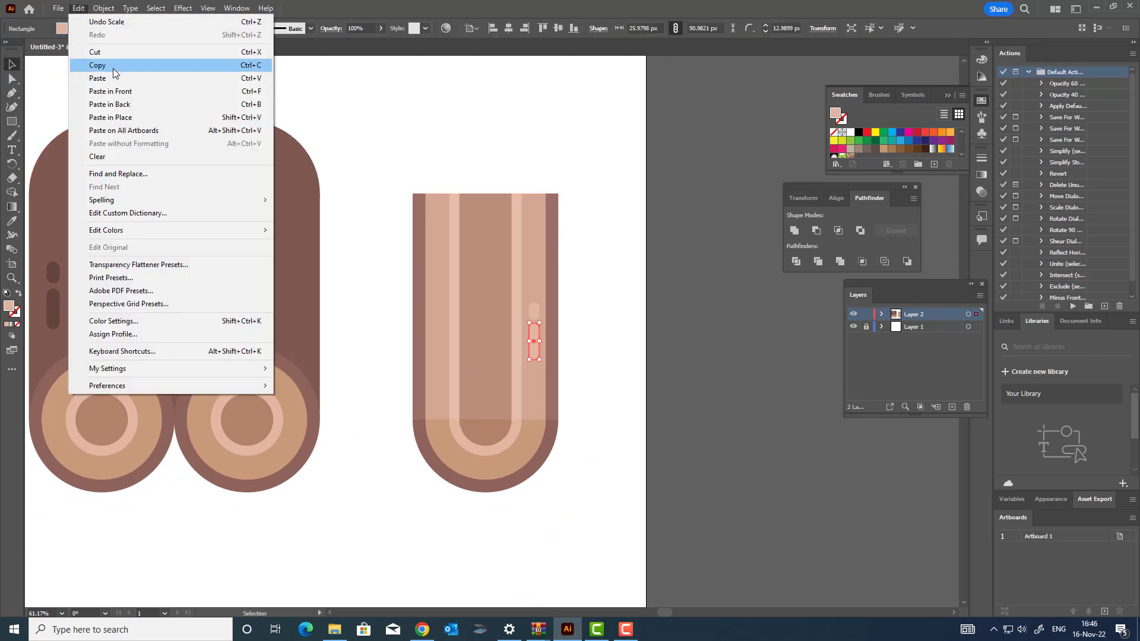
click(112, 67)
click(77, 9)
click(147, 92)
click(579, 314)
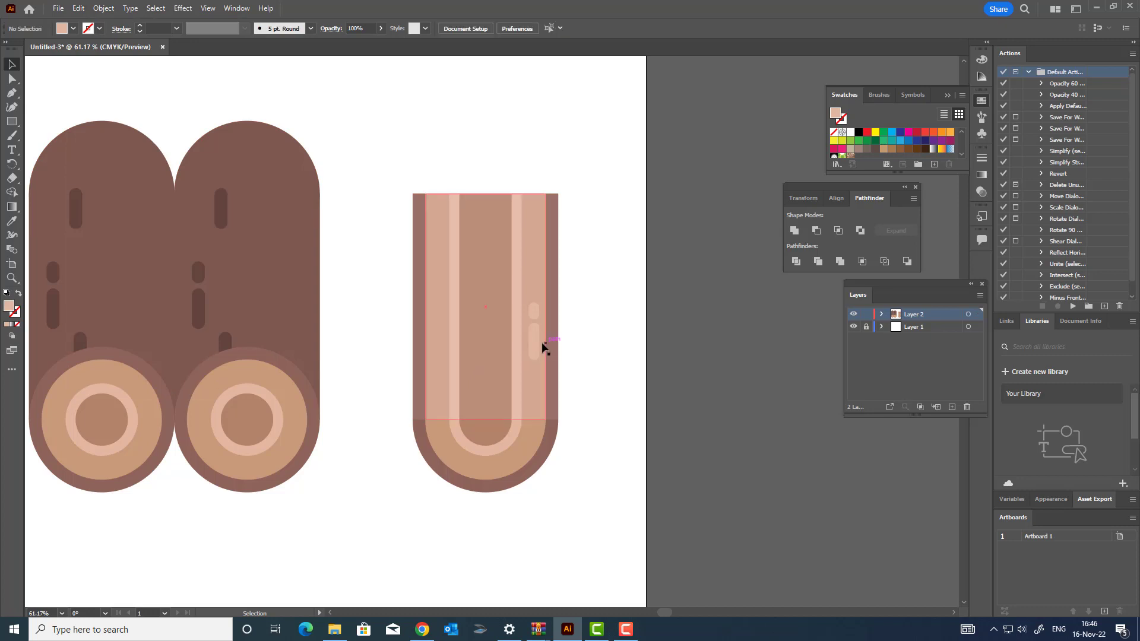
drag(534, 333, 437, 251)
Step: Duplicate the left strip's grain mark and make the copy a shorter mark just below it
key(z)
drag(540, 310, 631, 375)
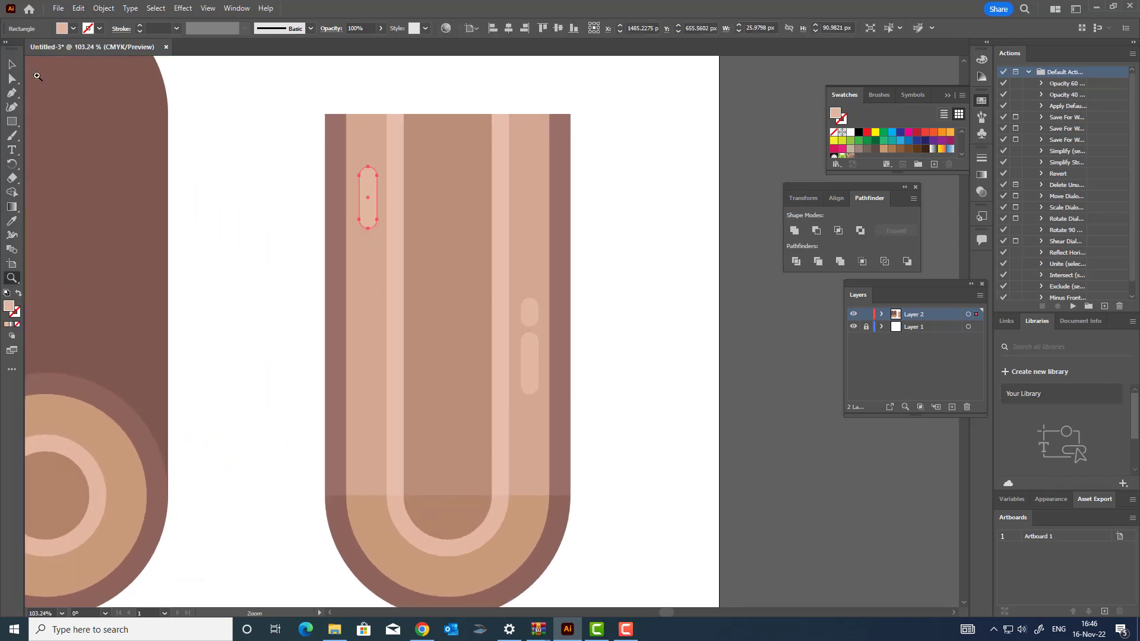
key(v)
click(77, 8)
click(97, 64)
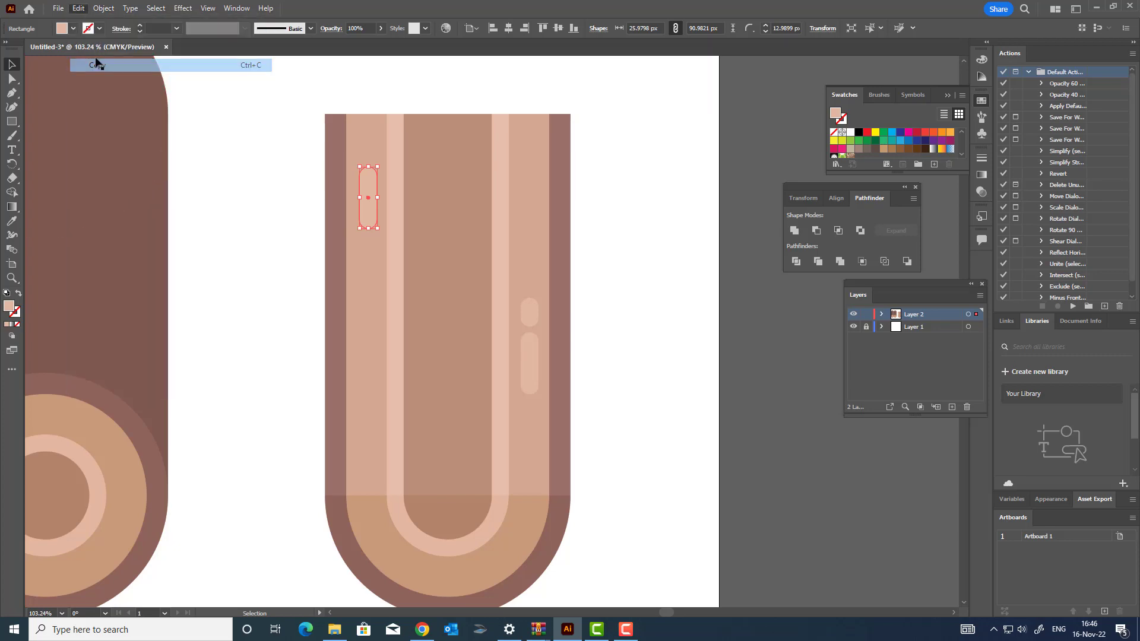
click(78, 8)
click(145, 91)
drag(371, 199, 369, 244)
click(640, 246)
Step: Draw an upright rectangle about 49 by 191 px on the split log's centre strip, filled with the cut end's core brown
key(z)
drag(642, 244, 466, 294)
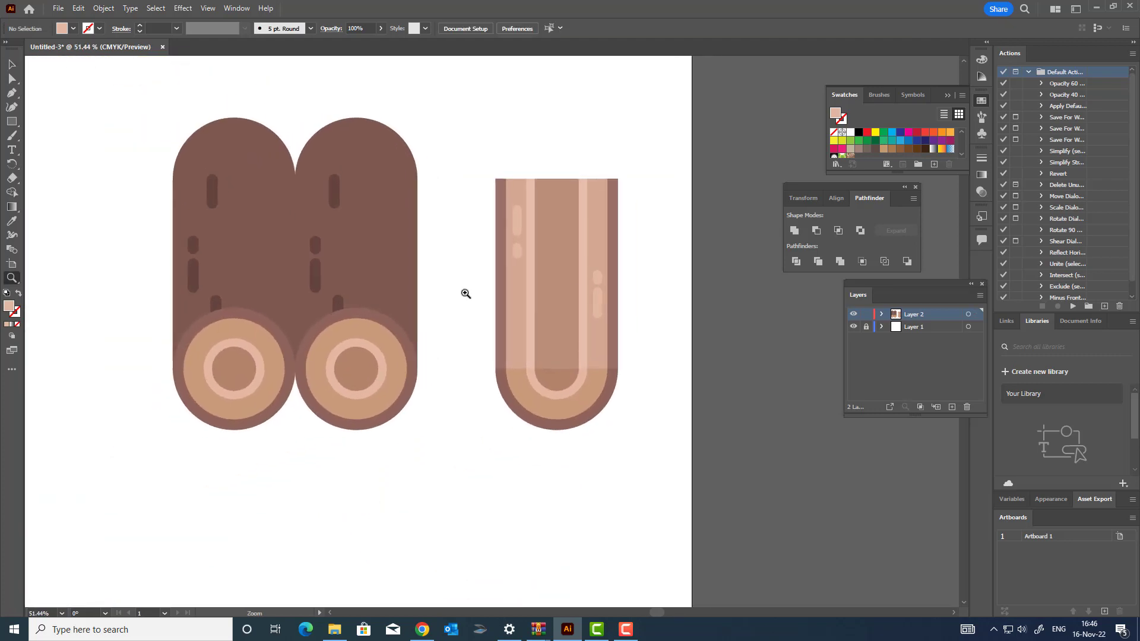
drag(551, 242, 568, 307)
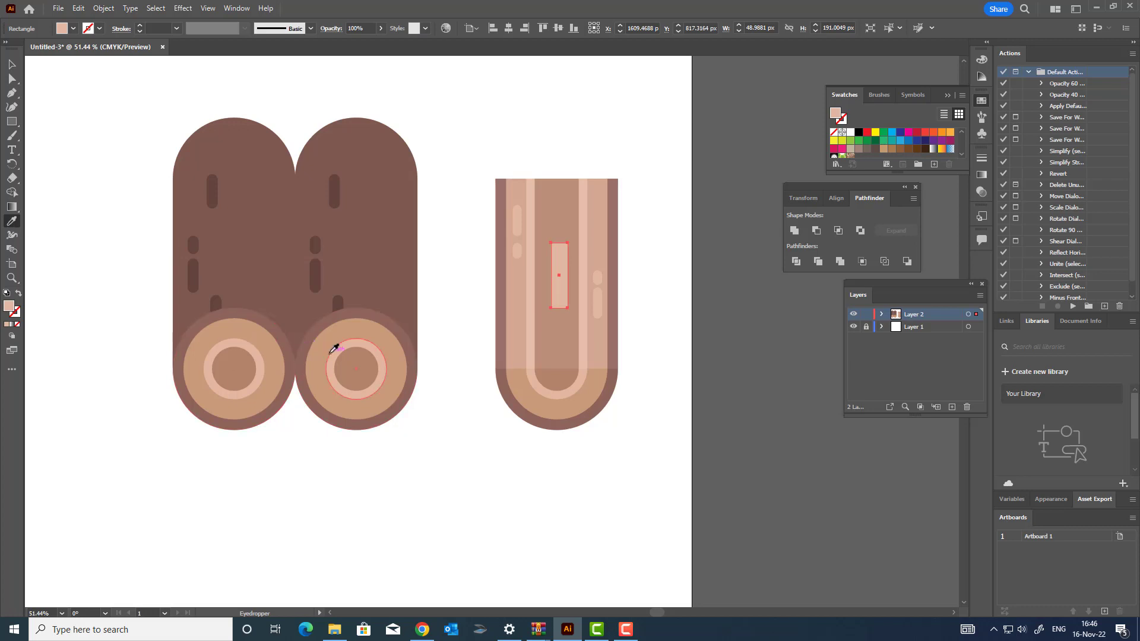
click(355, 368)
Step: Round the centre strip rectangle's corners fully, to a radius of about 24.5 px
key(z)
click(602, 275)
click(13, 81)
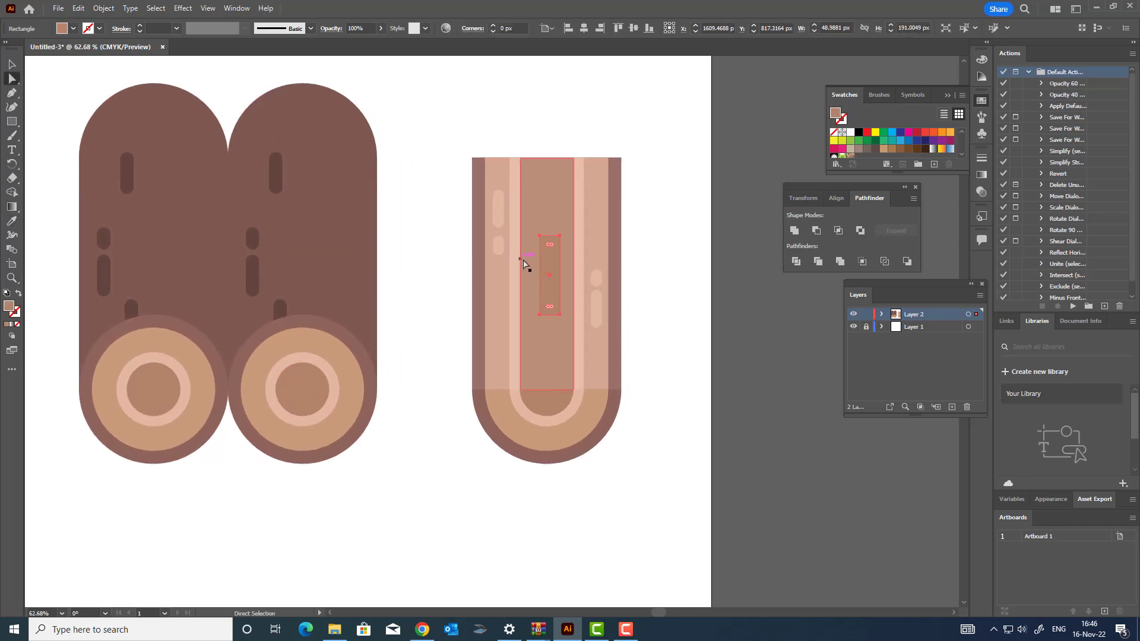
drag(549, 249, 553, 286)
Step: Sample the centre strip's colour for its rounded grain mark and darken the fill slightly
key(z)
drag(580, 283, 502, 348)
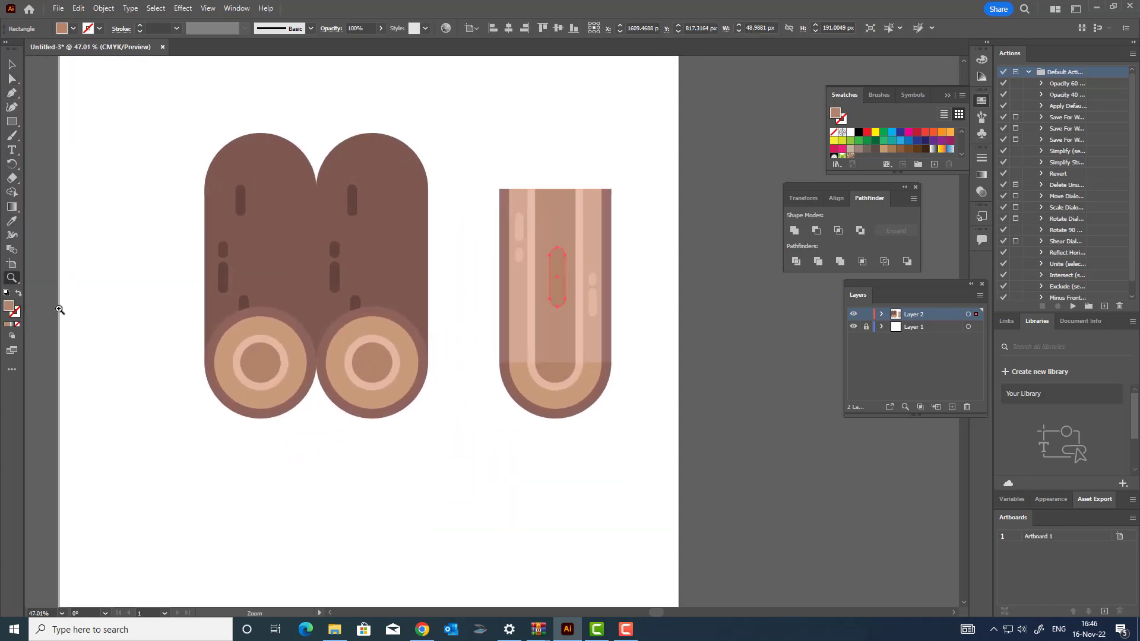
click(573, 325)
double_click(8, 306)
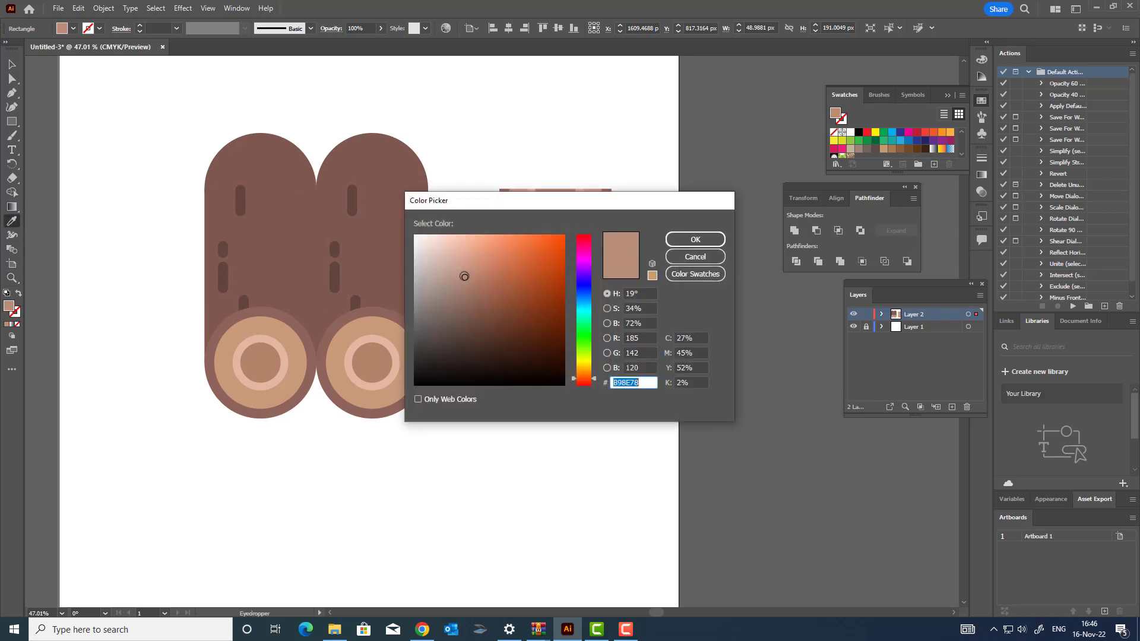
click(471, 286)
click(694, 240)
Step: Apply the Pathfinder Unite operation to each of the split log's grain marks one at a time
key(z)
mouse_move(600, 294)
mouse_down()
mouse_move(555, 341)
mouse_move(614, 296)
mouse_up()
click(11, 66)
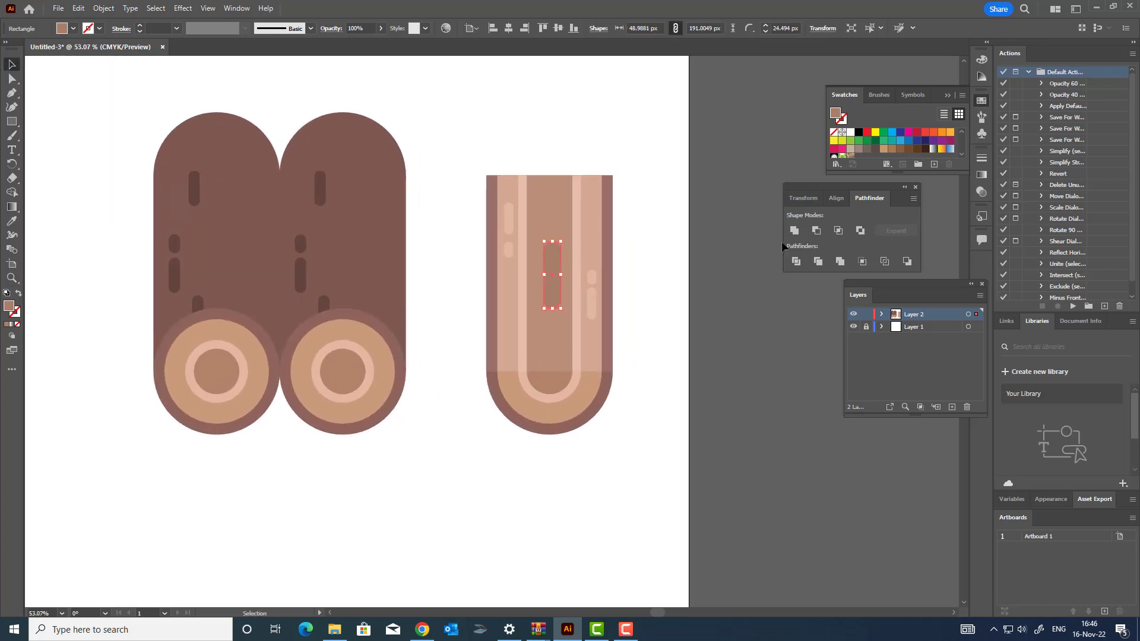
click(592, 303)
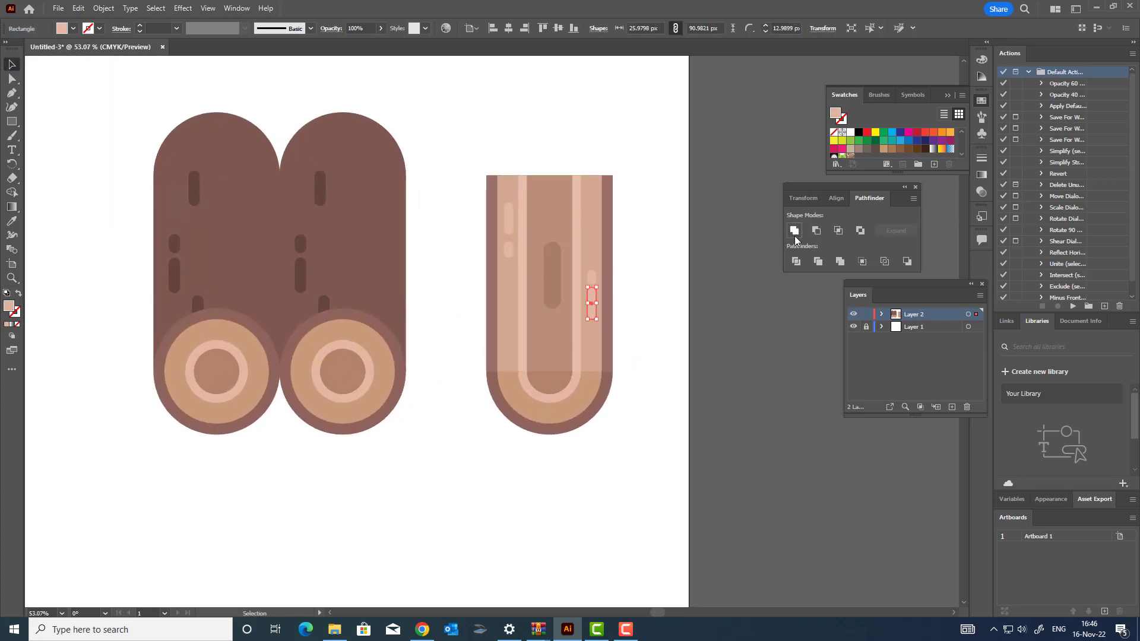
click(591, 277)
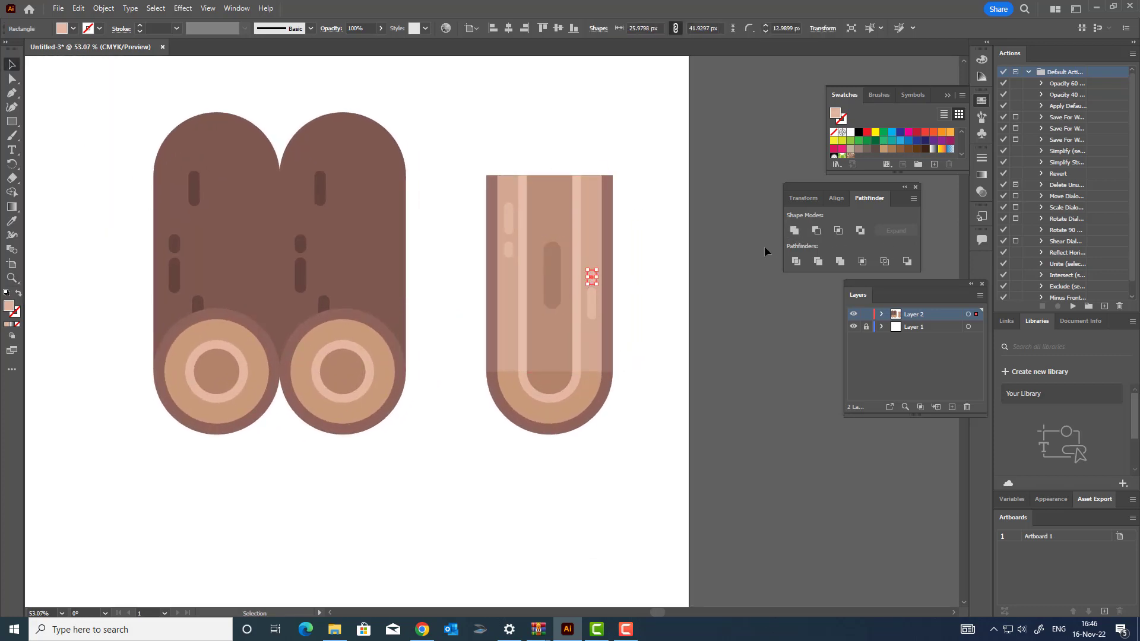
click(508, 252)
click(796, 233)
click(509, 220)
click(796, 234)
click(718, 326)
Step: Select all of the split log's shapes and group them
drag(717, 329, 748, 360)
drag(710, 312, 648, 319)
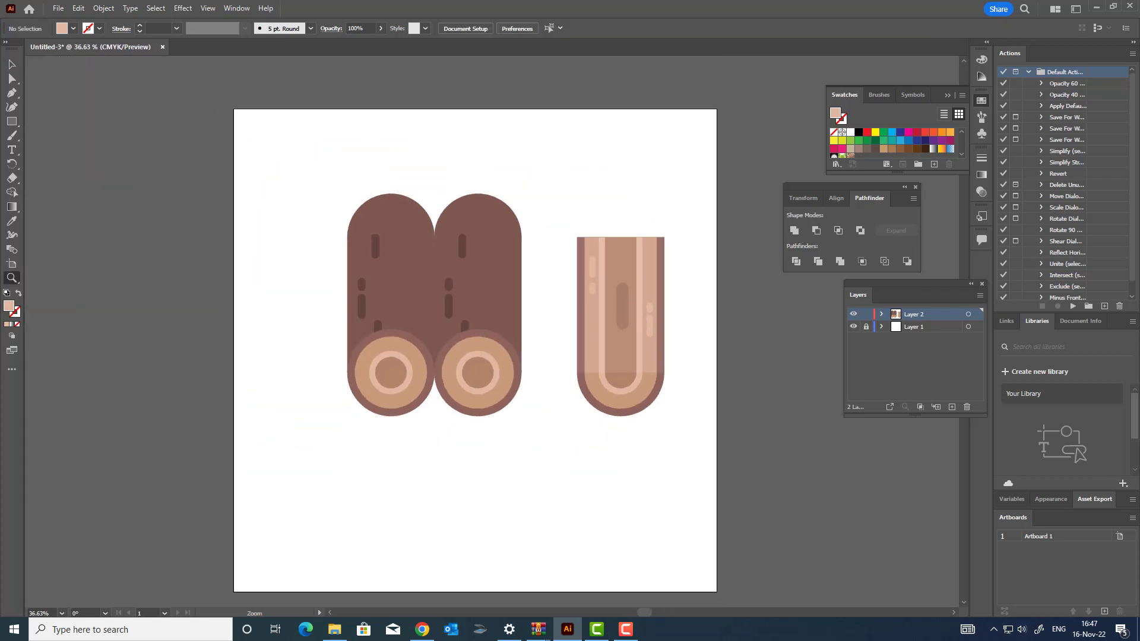
drag(572, 243, 705, 449)
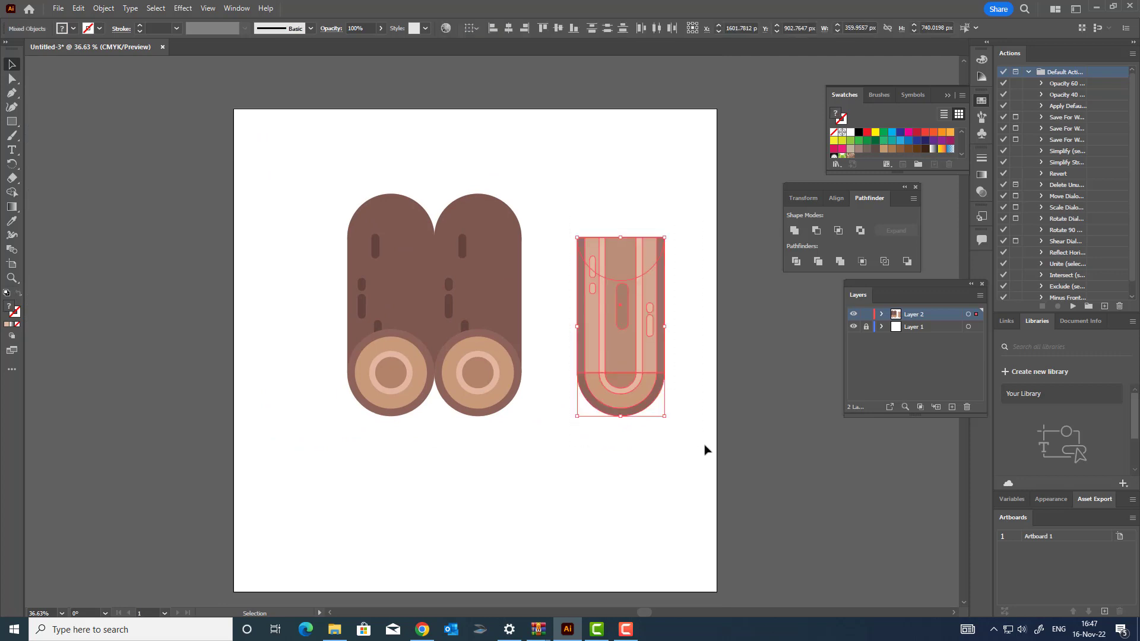
click(103, 8)
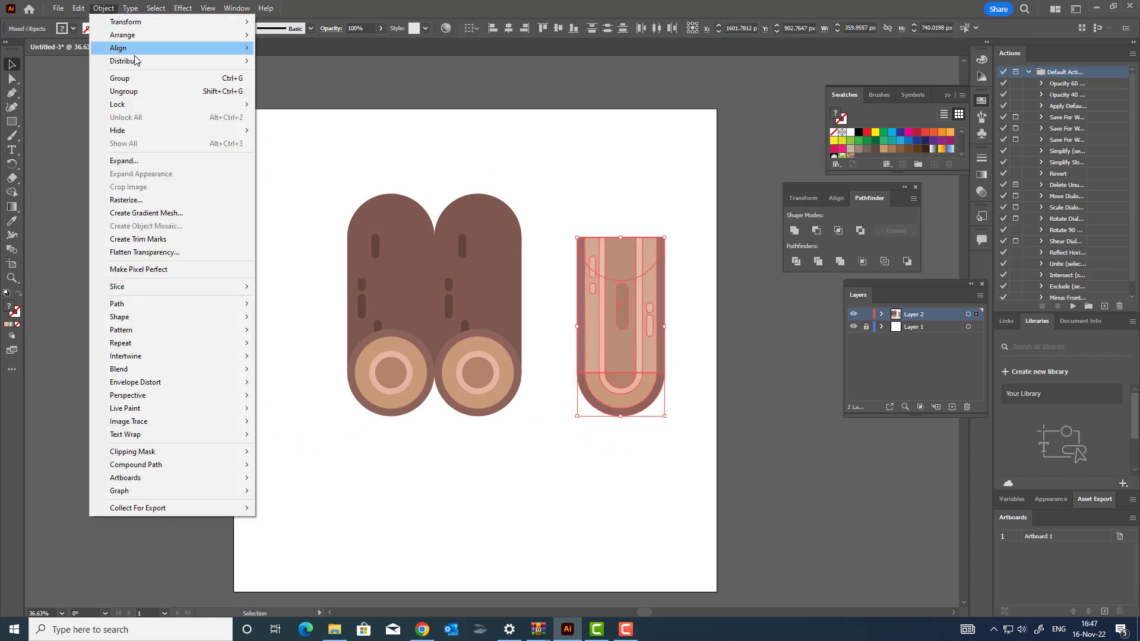
click(141, 78)
click(600, 438)
Step: Move the split log group onto the two round logs, centred between them above their cut ends
drag(629, 378, 445, 286)
click(596, 438)
drag(559, 348, 586, 371)
drag(587, 371, 606, 405)
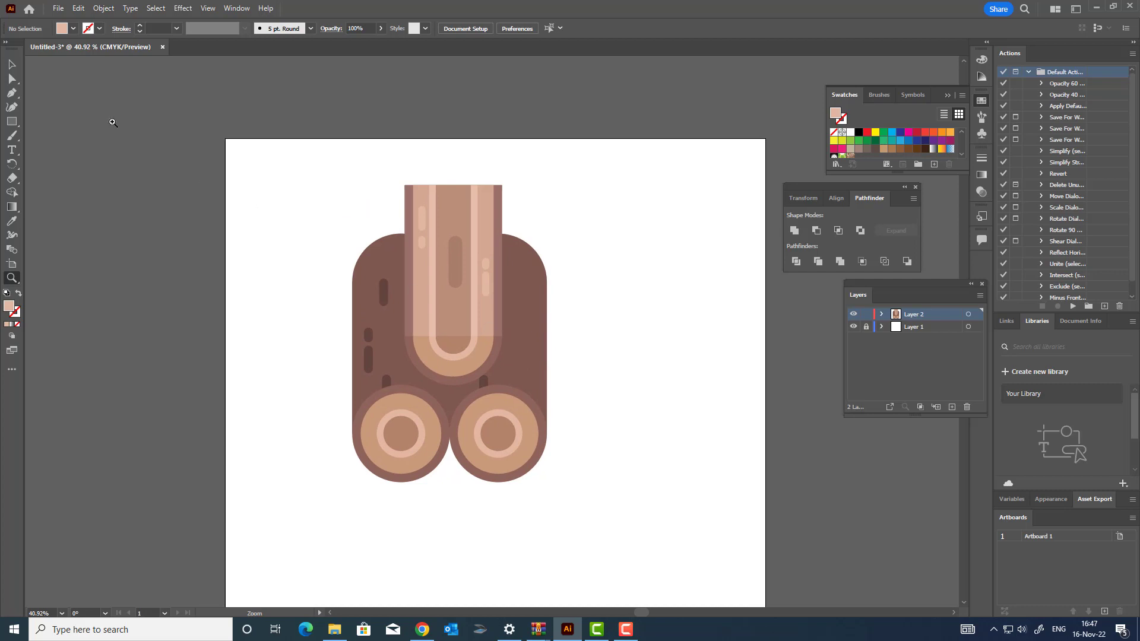
click(515, 376)
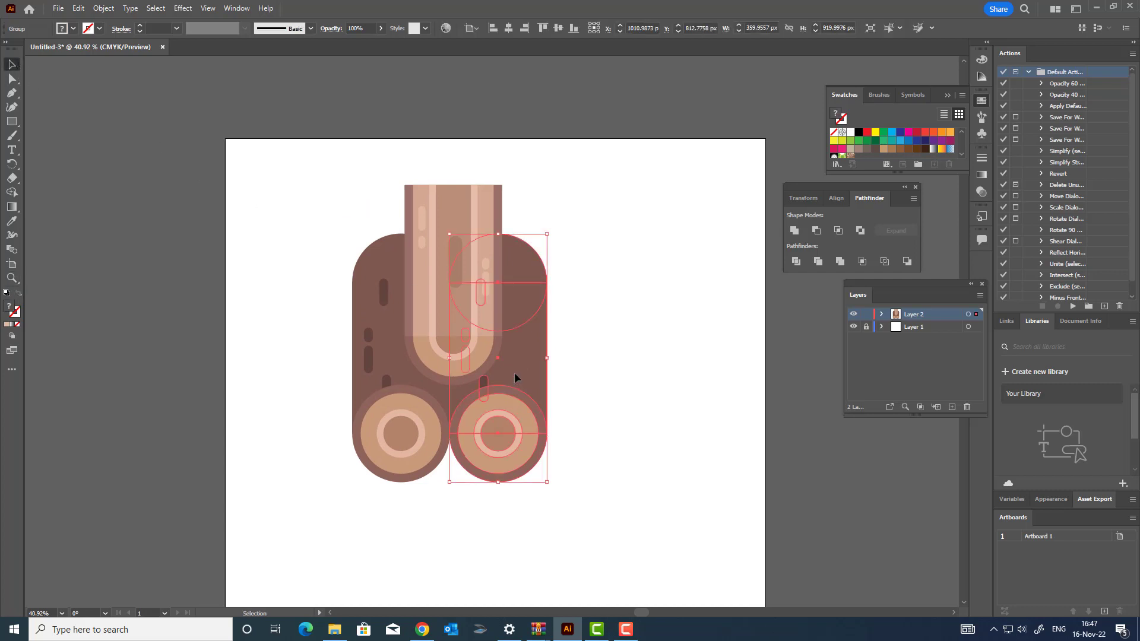
click(651, 425)
drag(661, 441, 678, 467)
key(z)
click(627, 439)
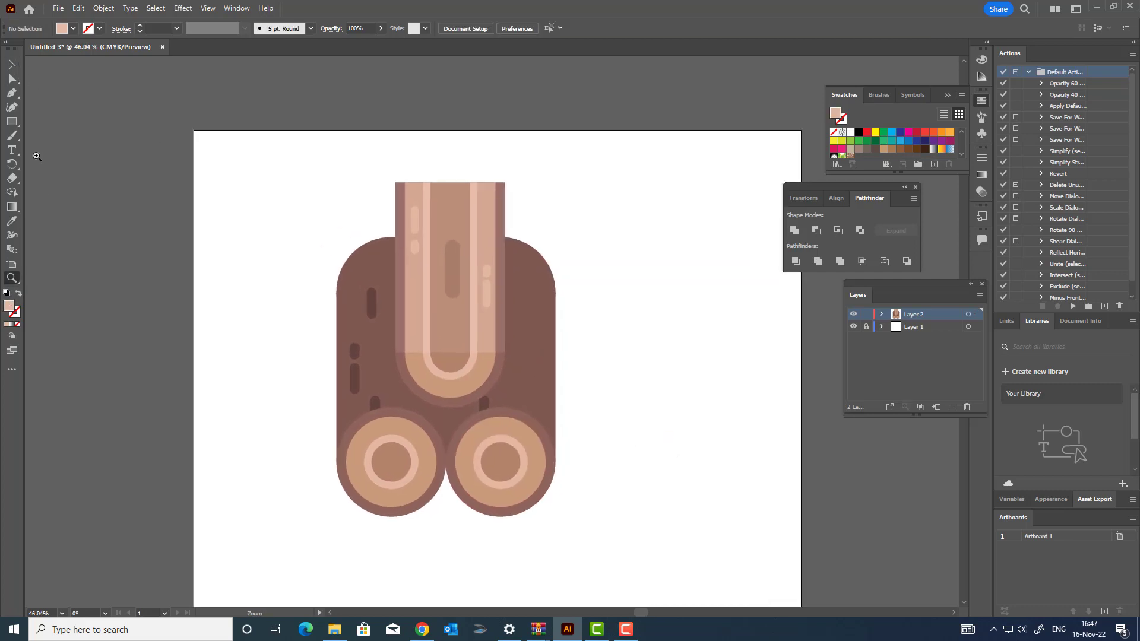
Step: Ungroup the left round log and deselect its parts
click(423, 409)
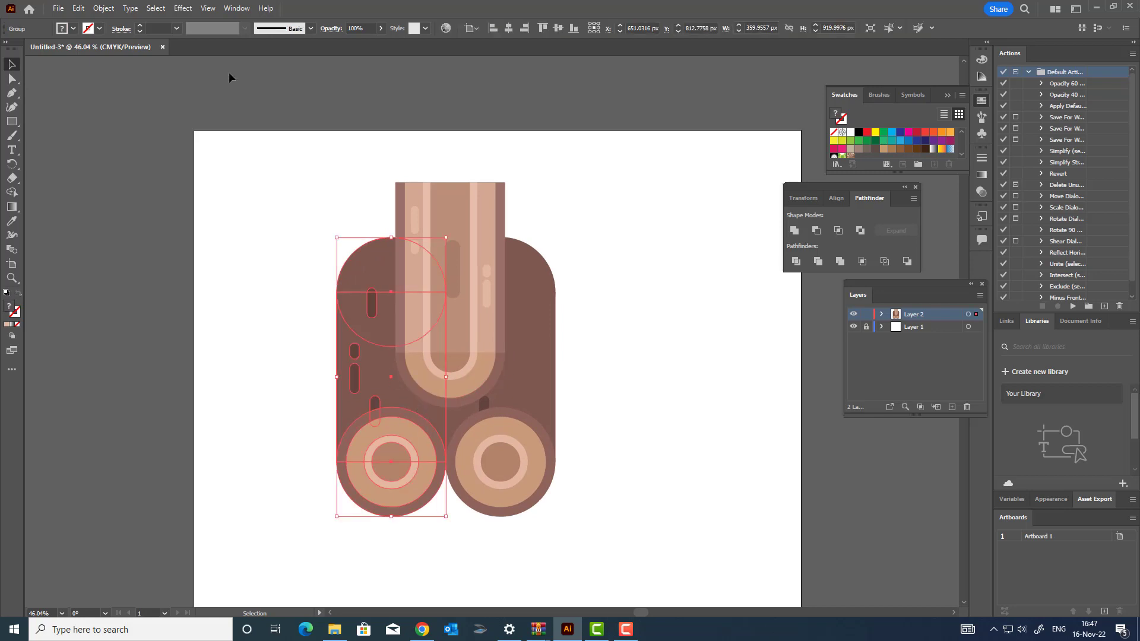
click(104, 8)
click(118, 91)
click(173, 183)
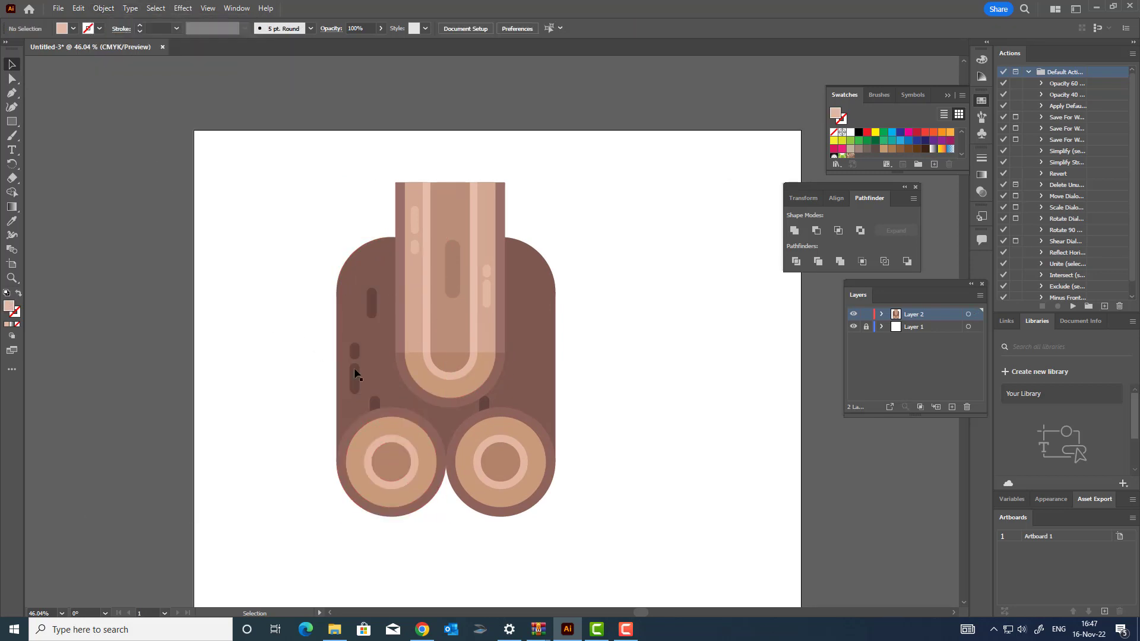
Step: Duplicate the left log's body rectangle in front and fill the copy with the dark brown of the log's grain marks
click(404, 400)
click(78, 9)
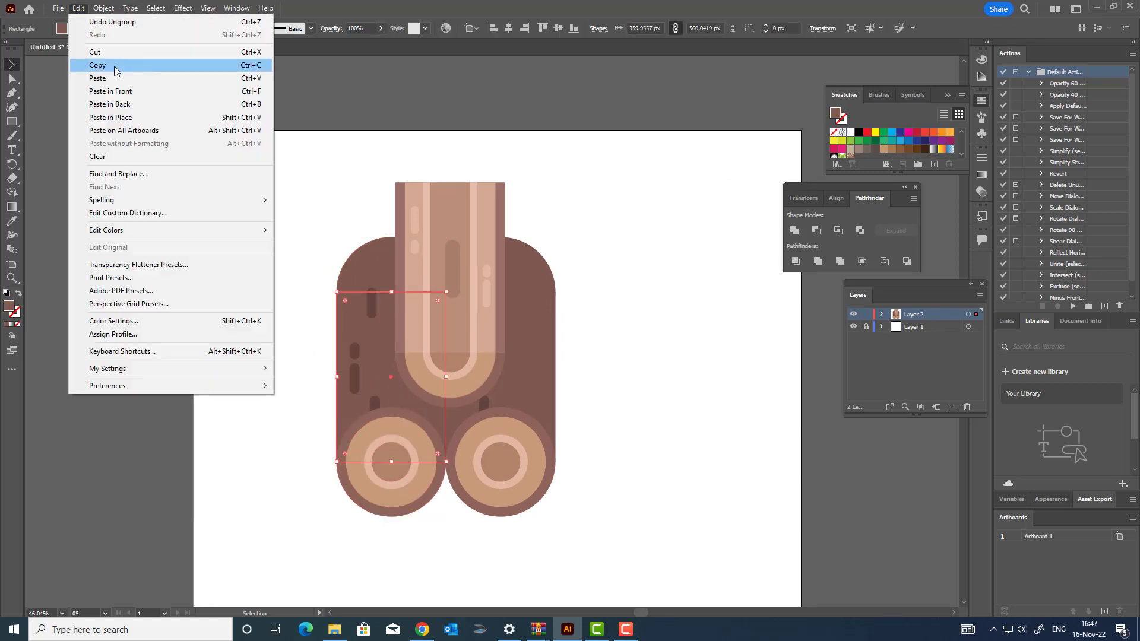
click(113, 65)
click(78, 8)
click(111, 91)
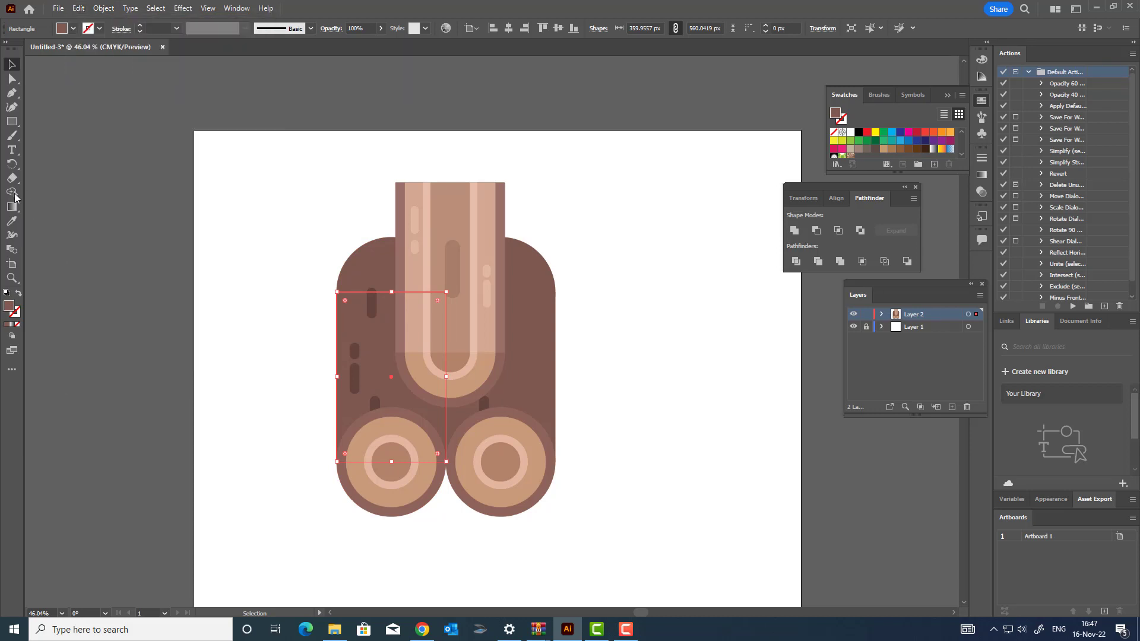
click(12, 221)
click(355, 373)
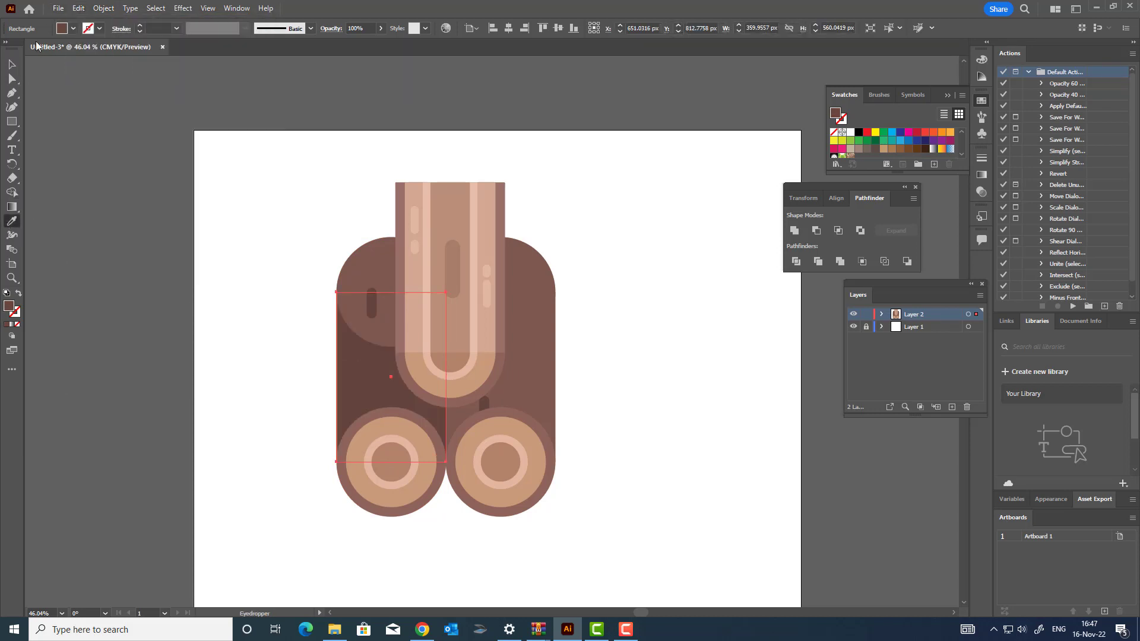
Step: Narrow the dark rectangle to about 166 px wide, starting at the split log's left edge, and deselect it
click(13, 66)
drag(335, 377, 396, 319)
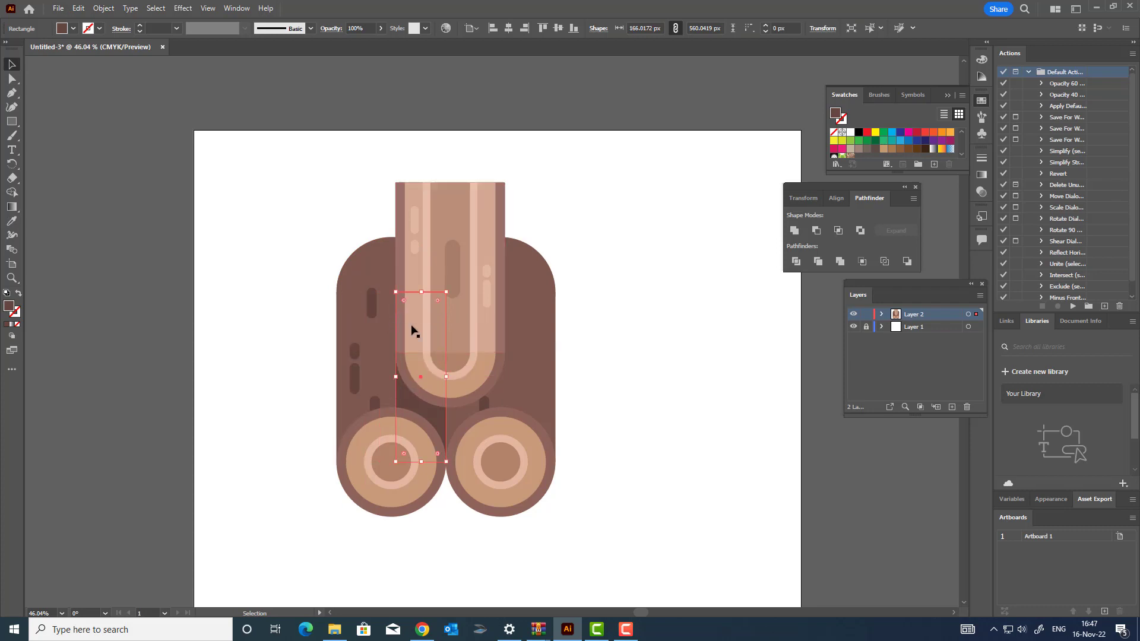
key(z)
drag(504, 408, 462, 494)
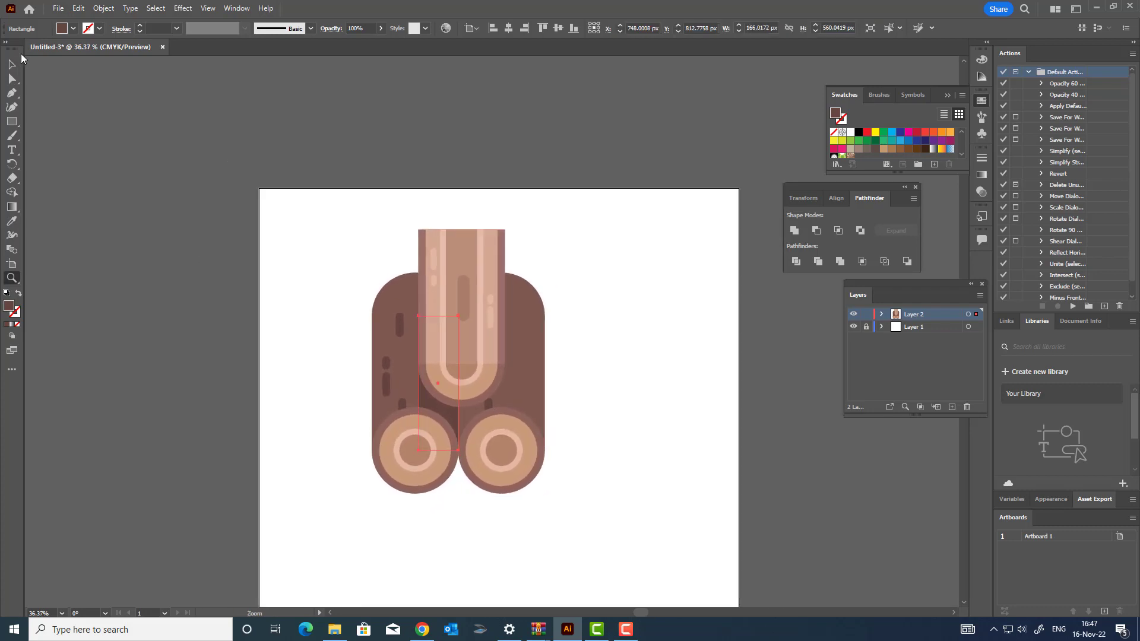
click(13, 64)
click(132, 244)
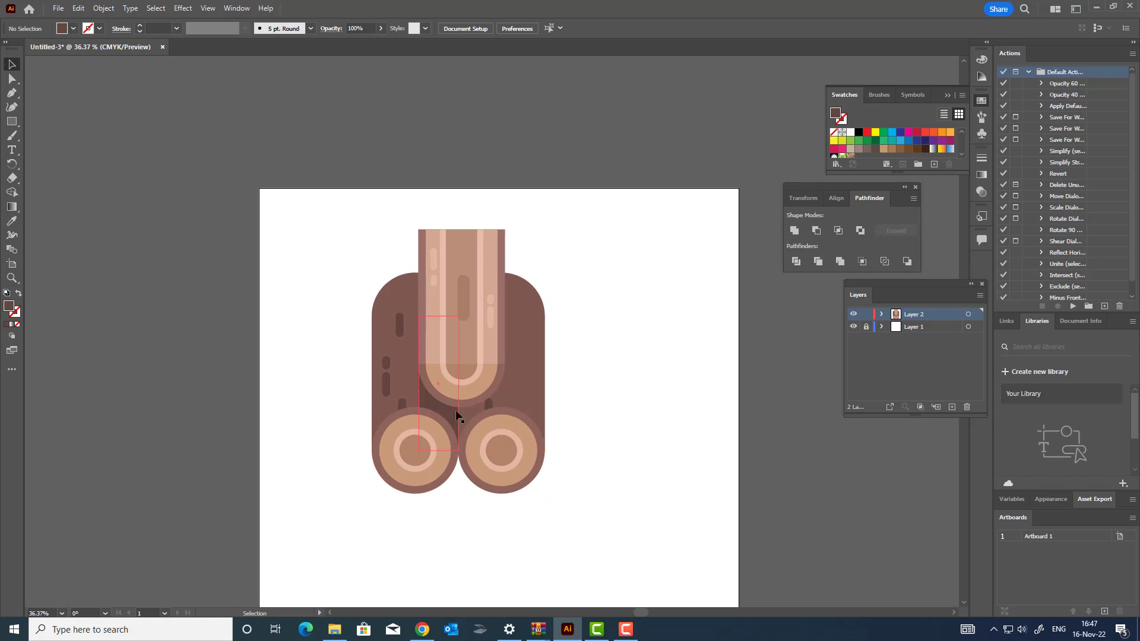
Step: Ungroup the right round log and deselect its parts
click(527, 390)
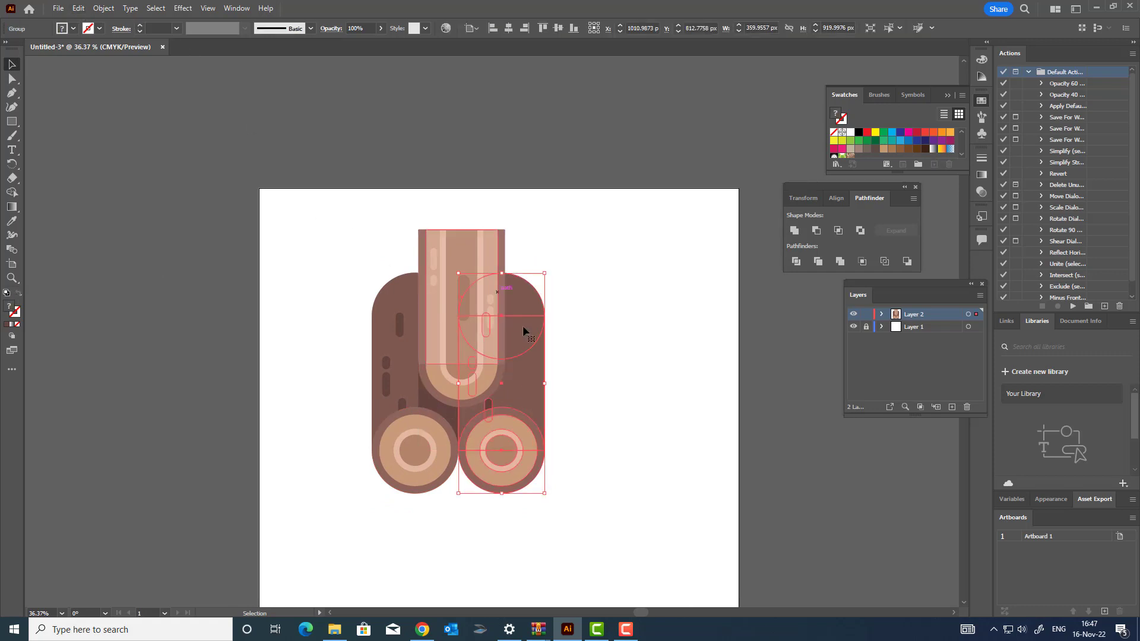
click(103, 8)
click(124, 92)
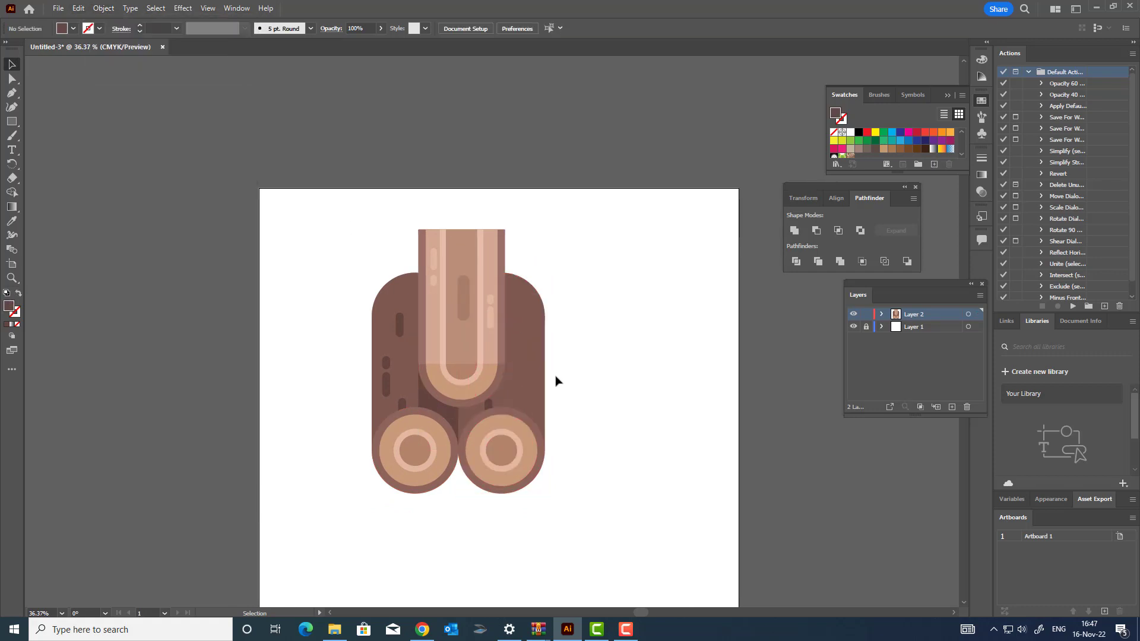
Step: Duplicate the right log's body rectangle in front and narrow the copy to about 194 px, ending at the split log's right edge
click(535, 391)
click(78, 9)
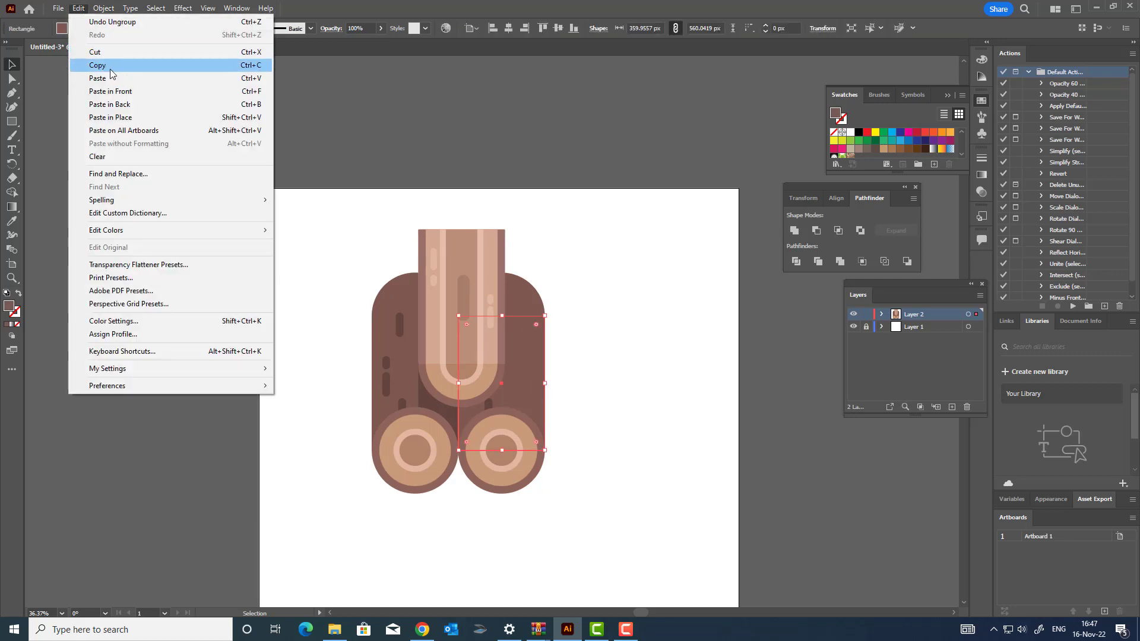
click(98, 66)
click(78, 9)
click(110, 91)
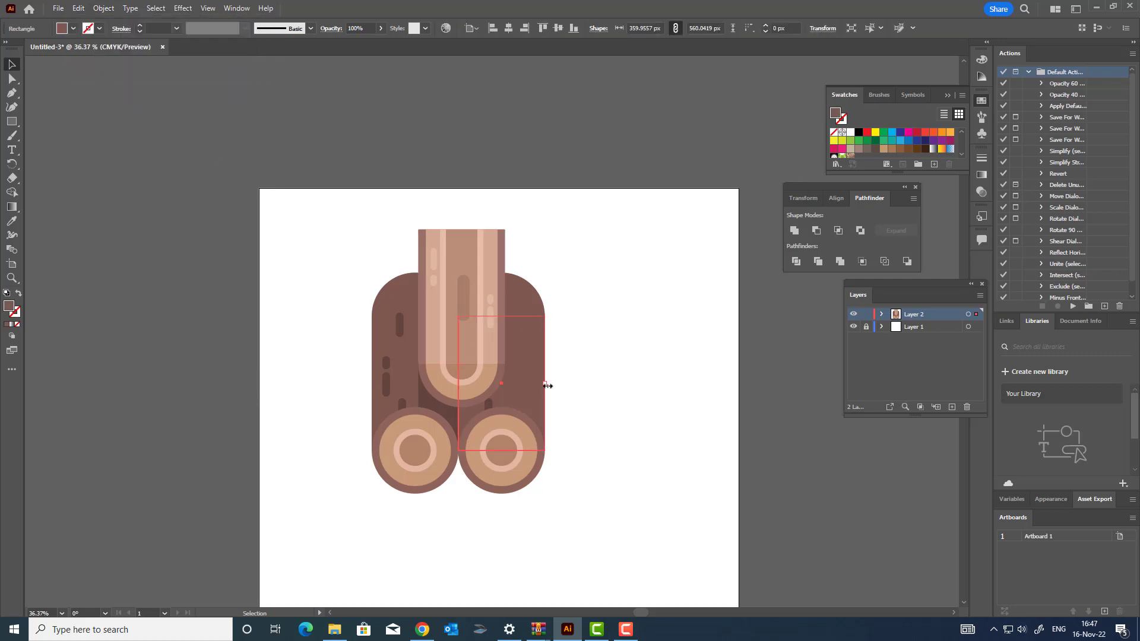
drag(547, 386, 641, 453)
key(z)
click(13, 64)
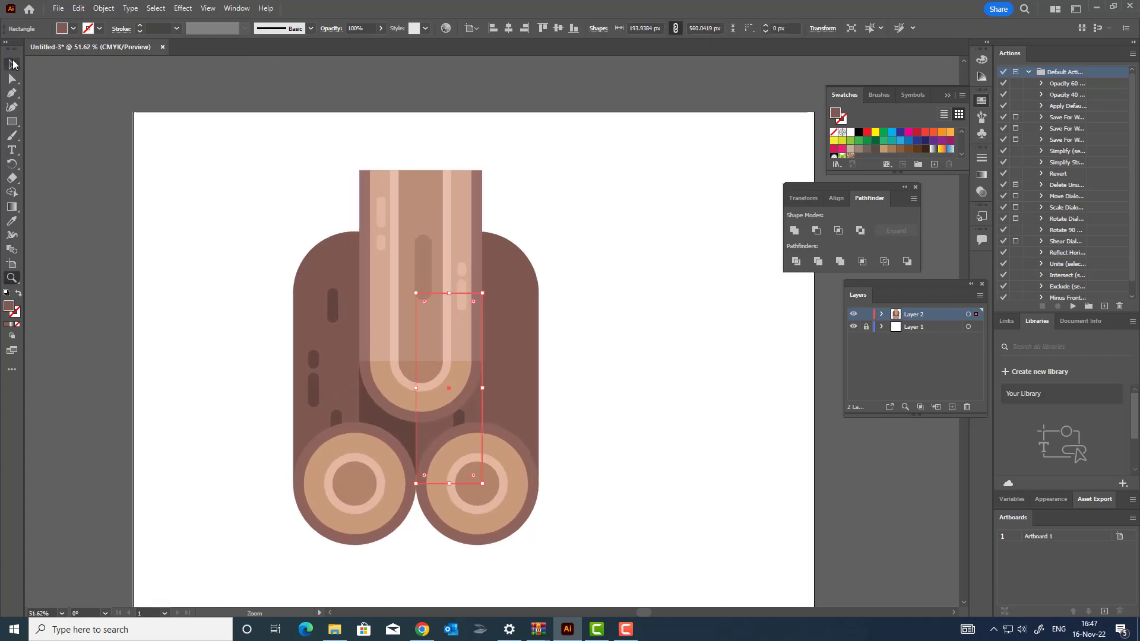
Step: Fill the narrowed rectangle with the dark brown sampled from the shadow strip on the left log
click(12, 221)
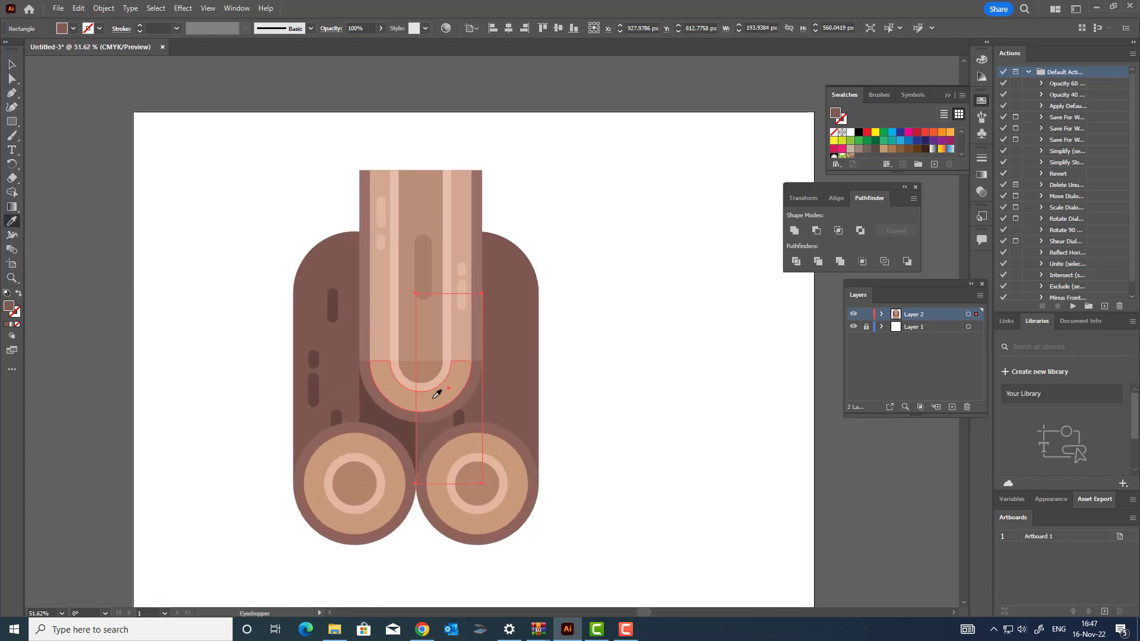
click(398, 422)
key(z)
drag(540, 382, 576, 379)
click(10, 69)
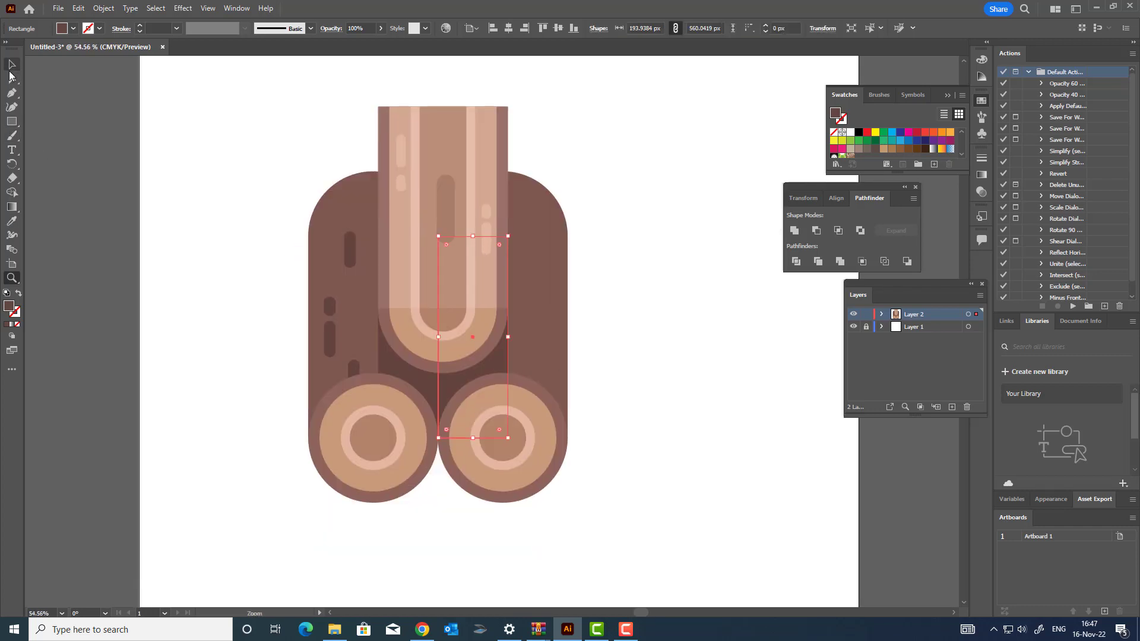
Step: Duplicate the right log's shadow rectangle in front and narrow the copy to about 78 px, keeping its left edge between the two logs
click(79, 8)
click(78, 8)
click(78, 8)
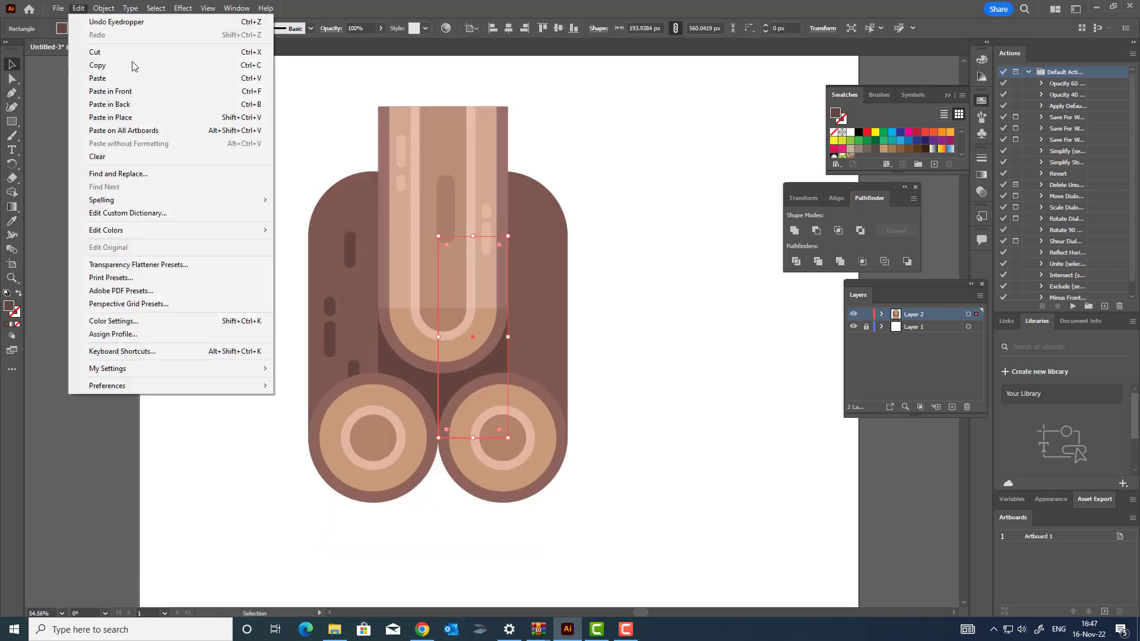
click(146, 95)
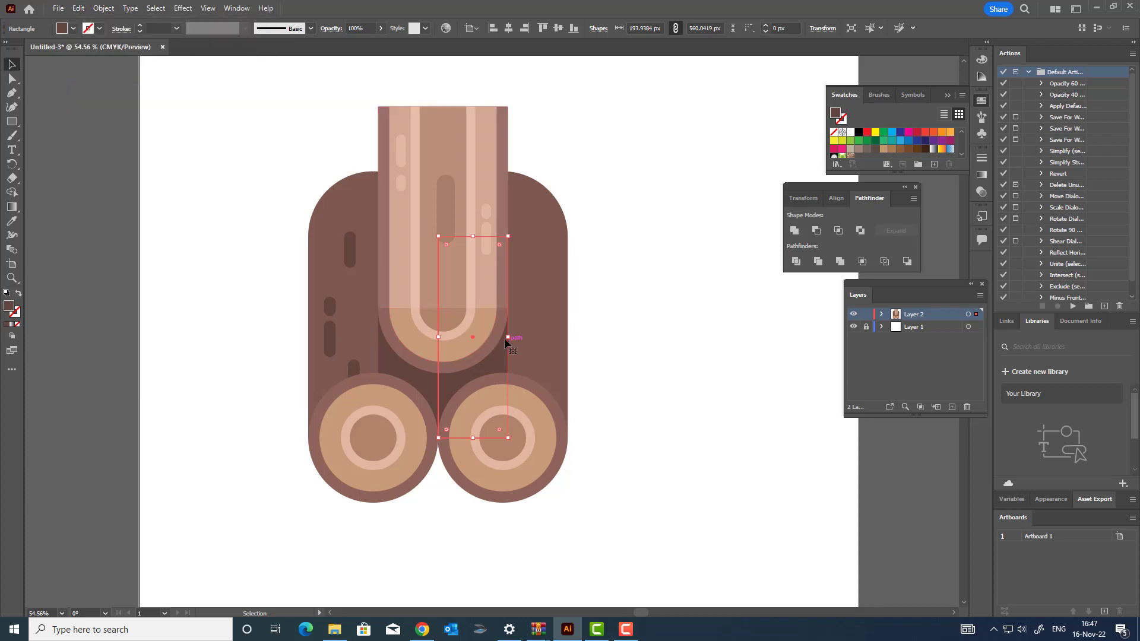
drag(515, 341, 465, 396)
key(ctrl+z)
key(ctrl+z)
Step: Fill the narrow shadow strip with the darker brown #513834
double_click(16, 310)
click(695, 239)
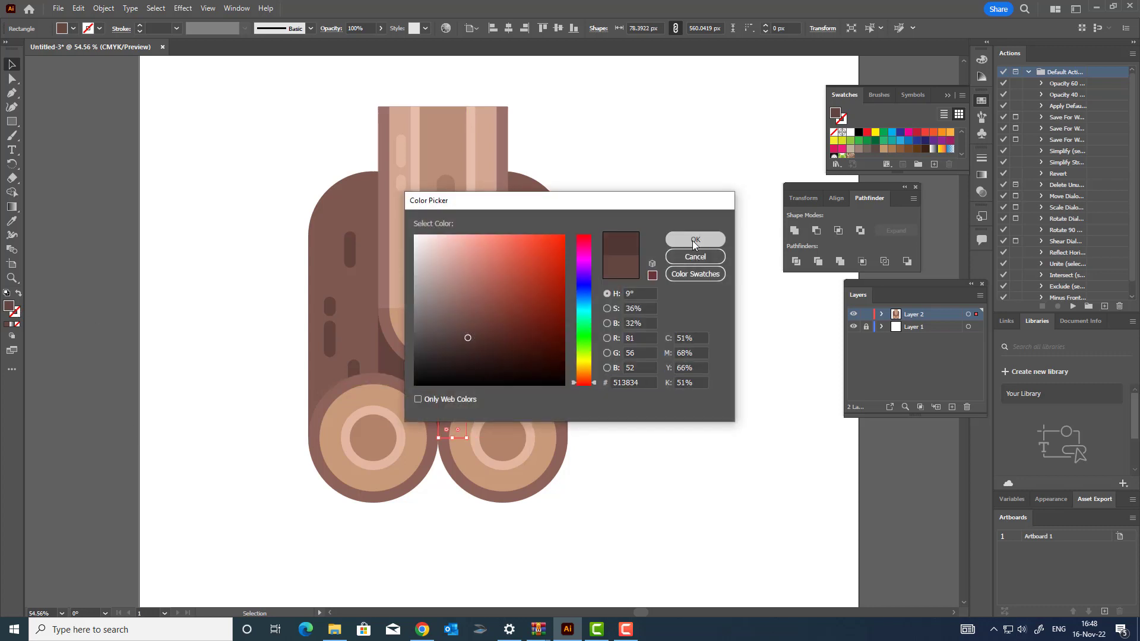
key(z)
drag(509, 287, 571, 354)
click(12, 66)
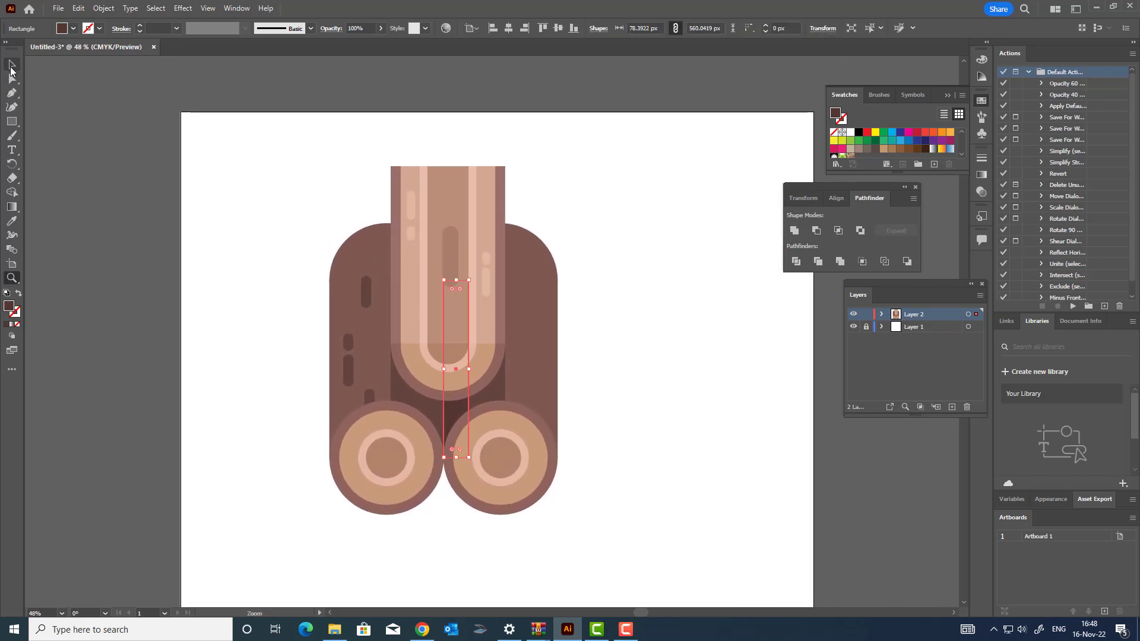
Step: Group the left log's upper grain mark with the pair of marks below it
click(367, 294)
shift+click(349, 347)
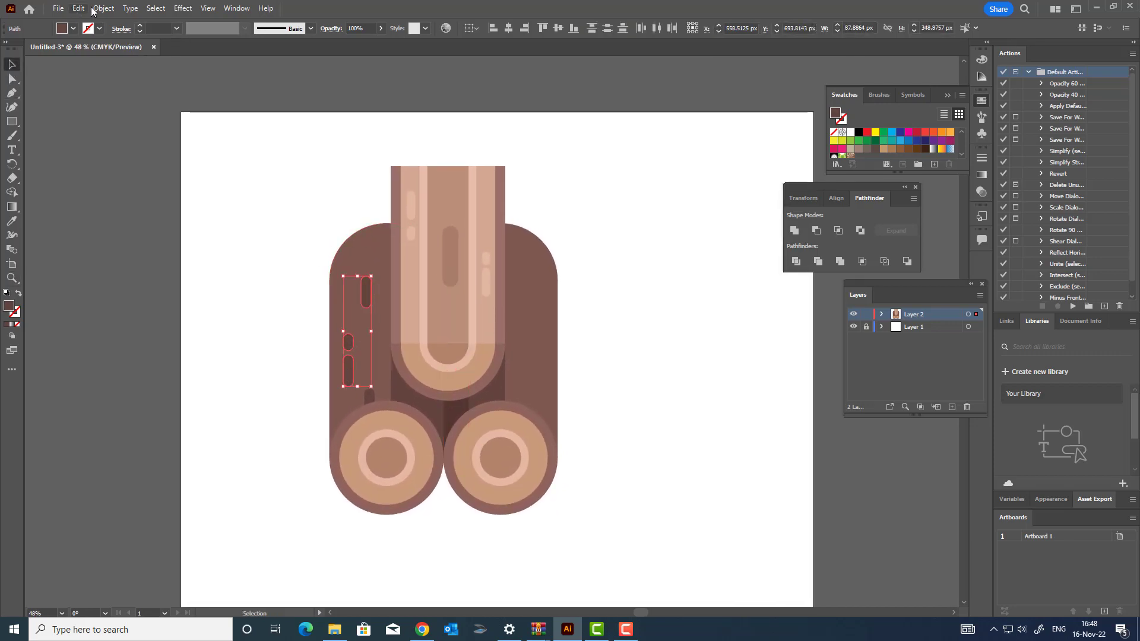
click(93, 8)
click(115, 79)
Step: Duplicate the grain mark group in front and move the copy about 561 px horizontally onto the right log's body
click(78, 8)
click(109, 66)
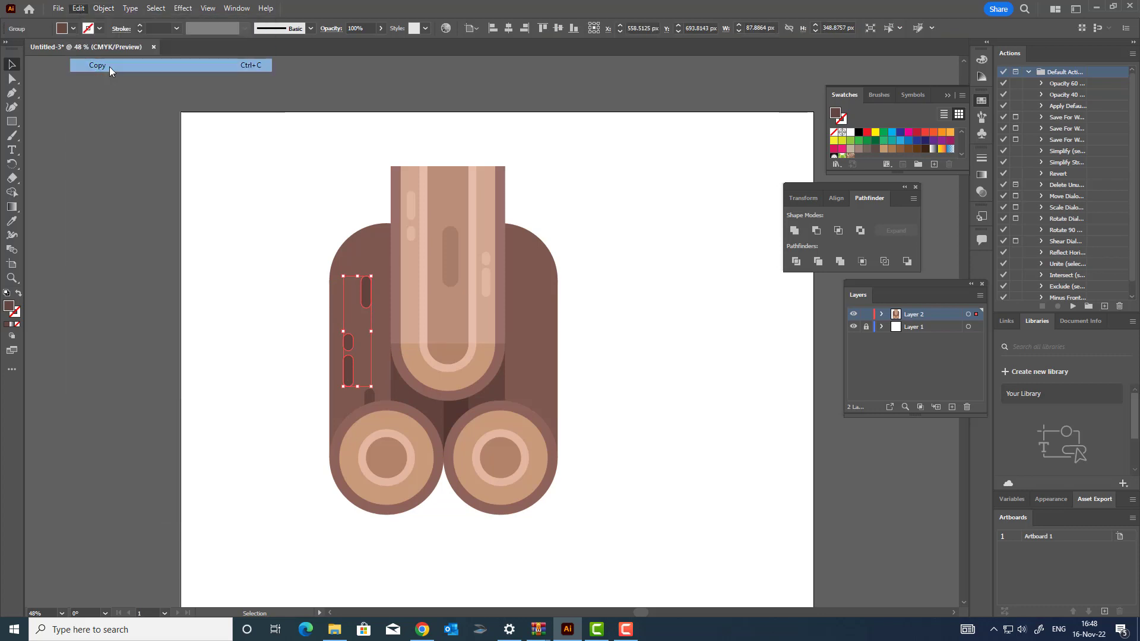
click(79, 8)
click(107, 91)
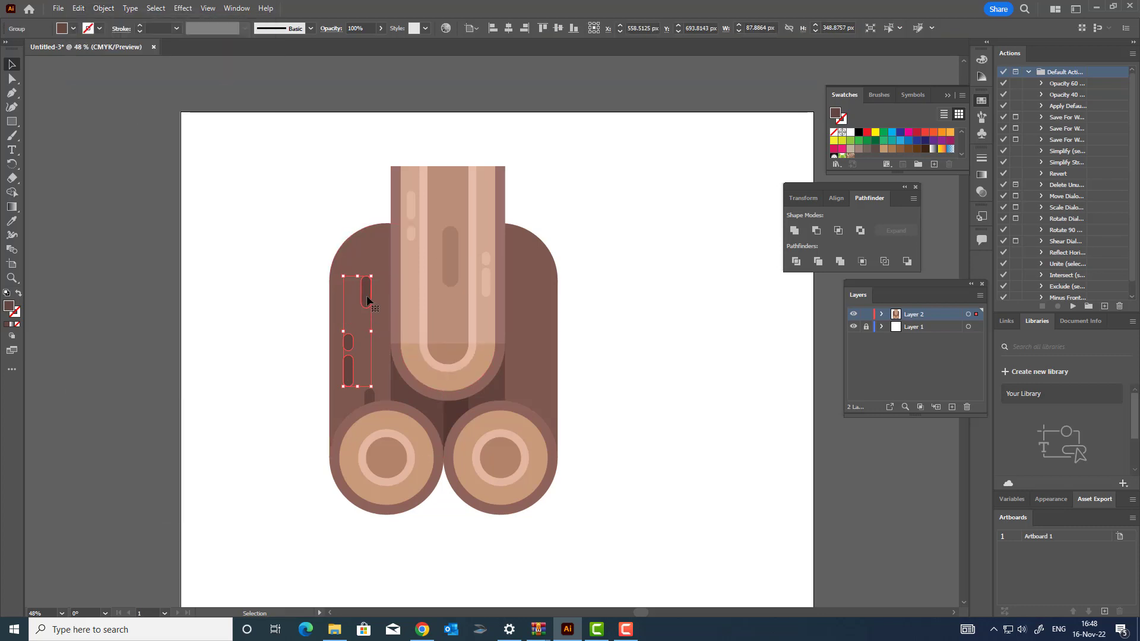
drag(366, 296, 538, 311)
Step: Group the right round log's body, end rings and shadow strips, send the group to the back and deselect it
click(103, 9)
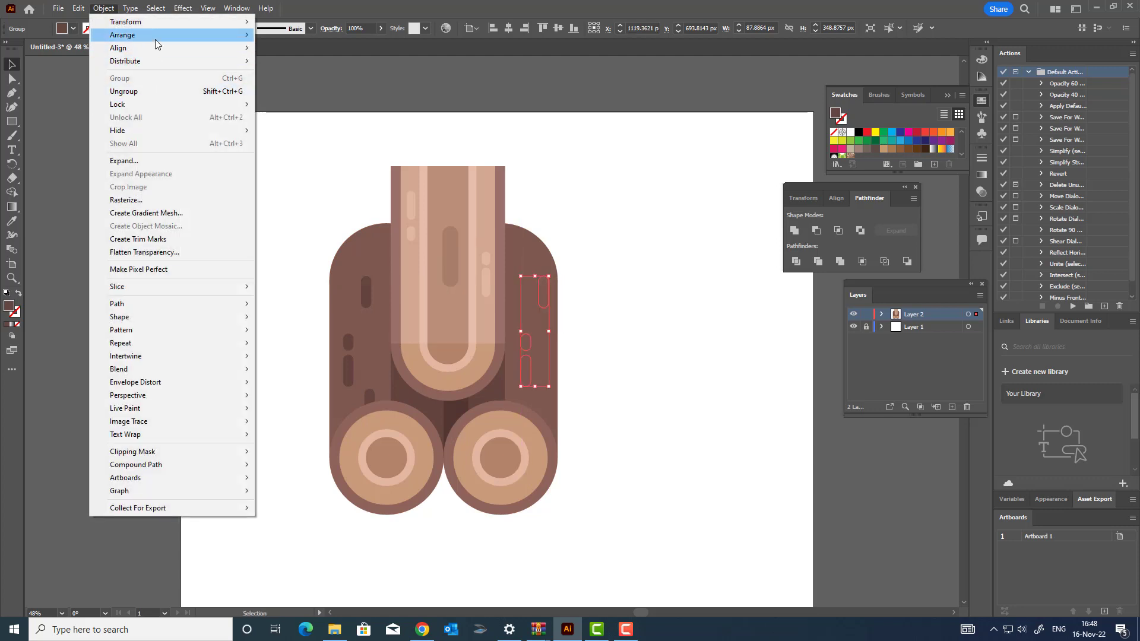
drag(614, 499, 556, 477)
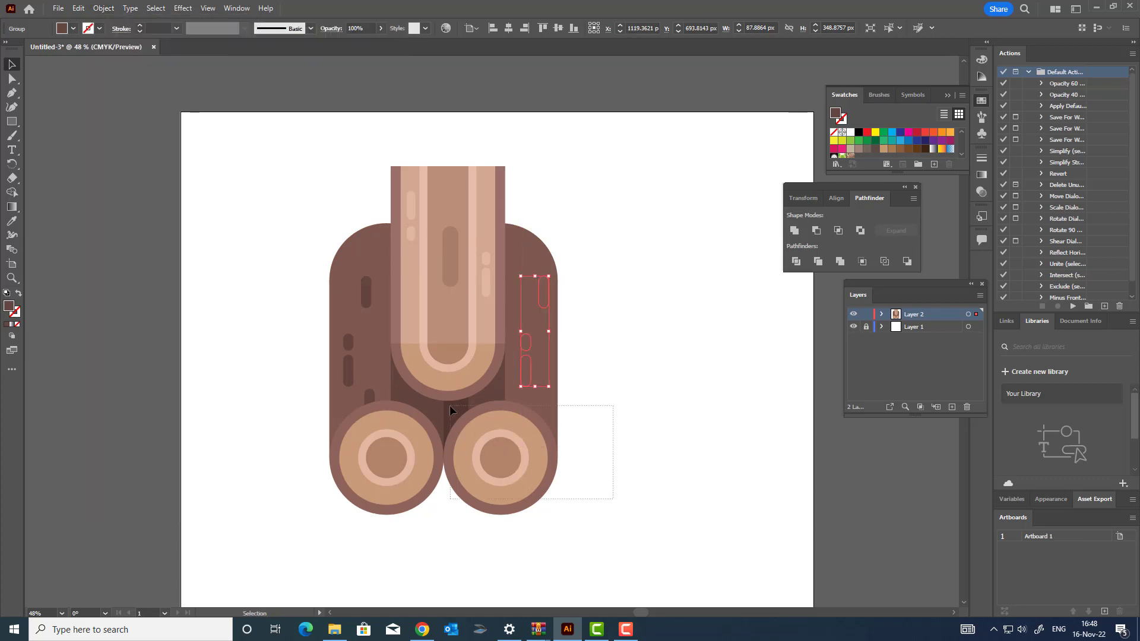
drag(450, 405, 455, 406)
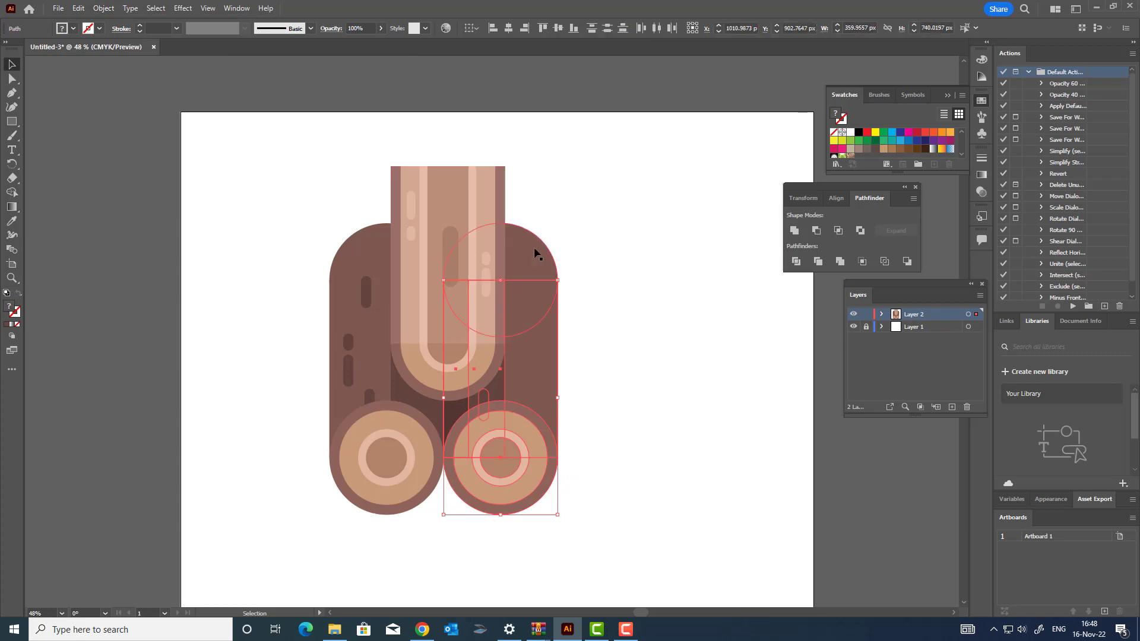
click(113, 10)
click(137, 78)
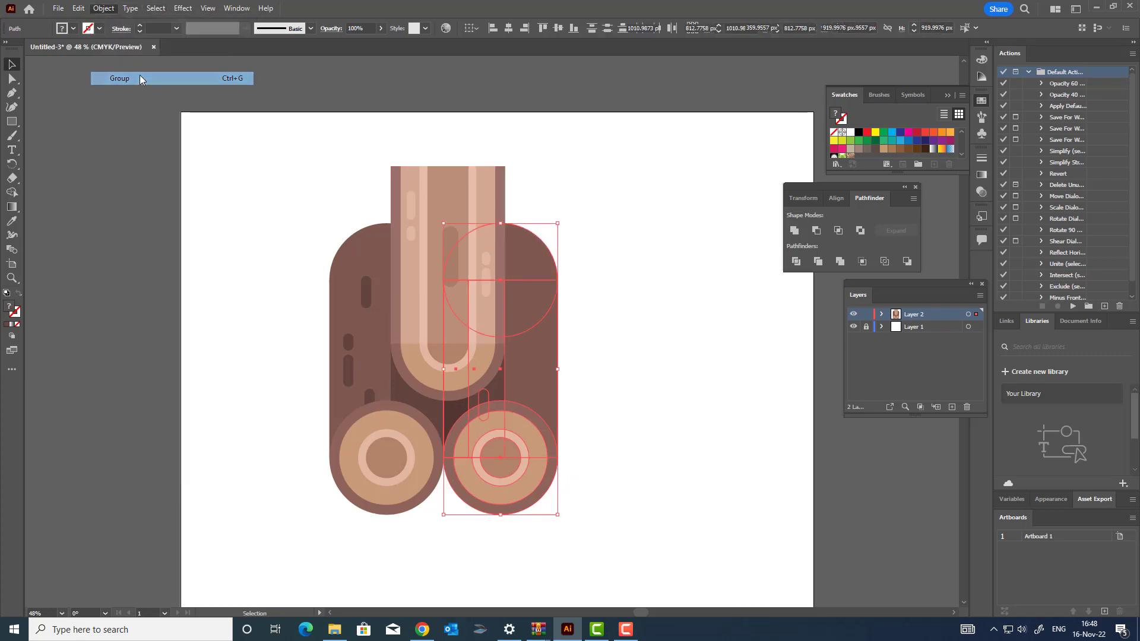
click(101, 8)
mouse_move(131, 35)
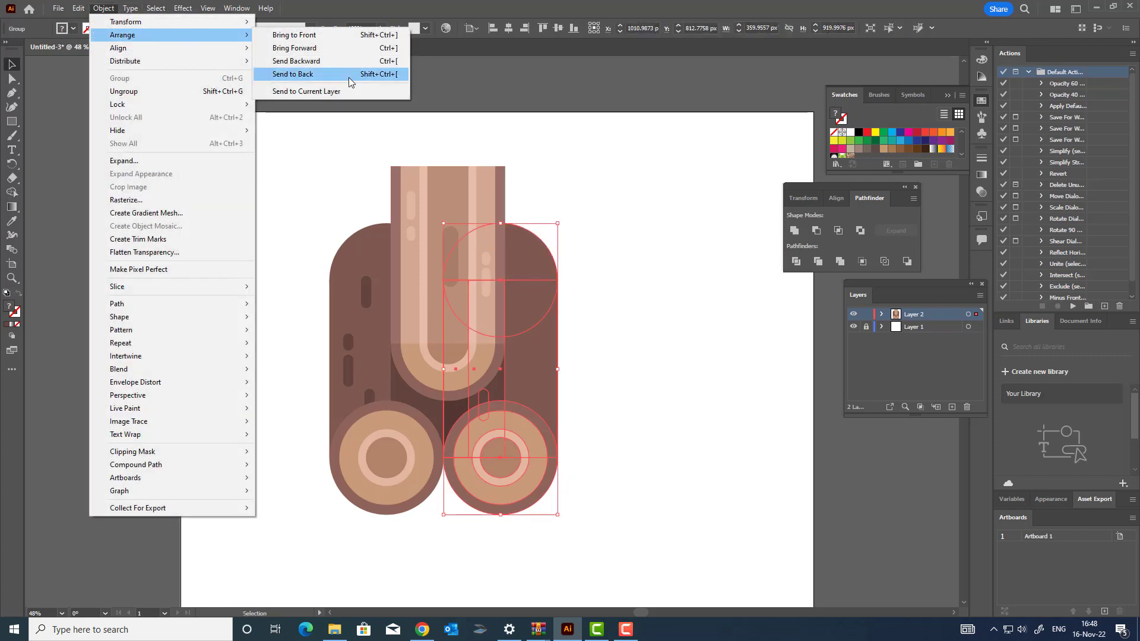
click(303, 74)
click(673, 337)
Step: Draw a dark brown rectangle about 357 by 731 px over the left log, extending below its cut end, and send it to the back
key(z)
drag(673, 337, 612, 344)
mouse_move(613, 343)
mouse_down()
mouse_move(610, 359)
mouse_move(599, 343)
mouse_up()
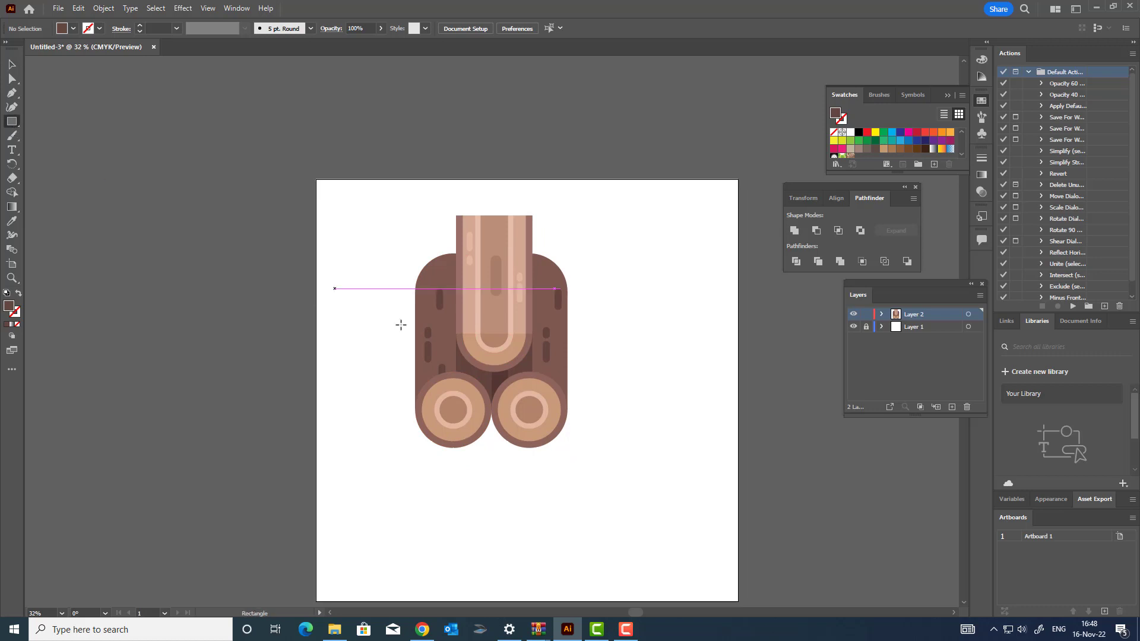
mouse_move(415, 317)
mouse_down()
mouse_move(461, 459)
mouse_move(489, 472)
mouse_up()
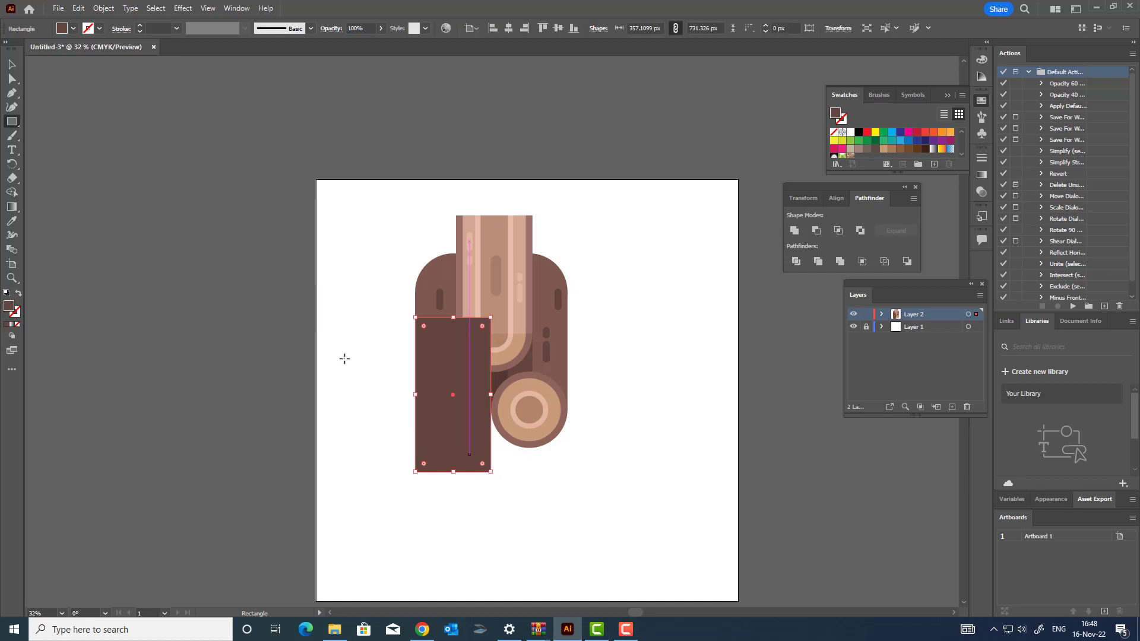
click(12, 64)
click(103, 8)
mouse_move(119, 33)
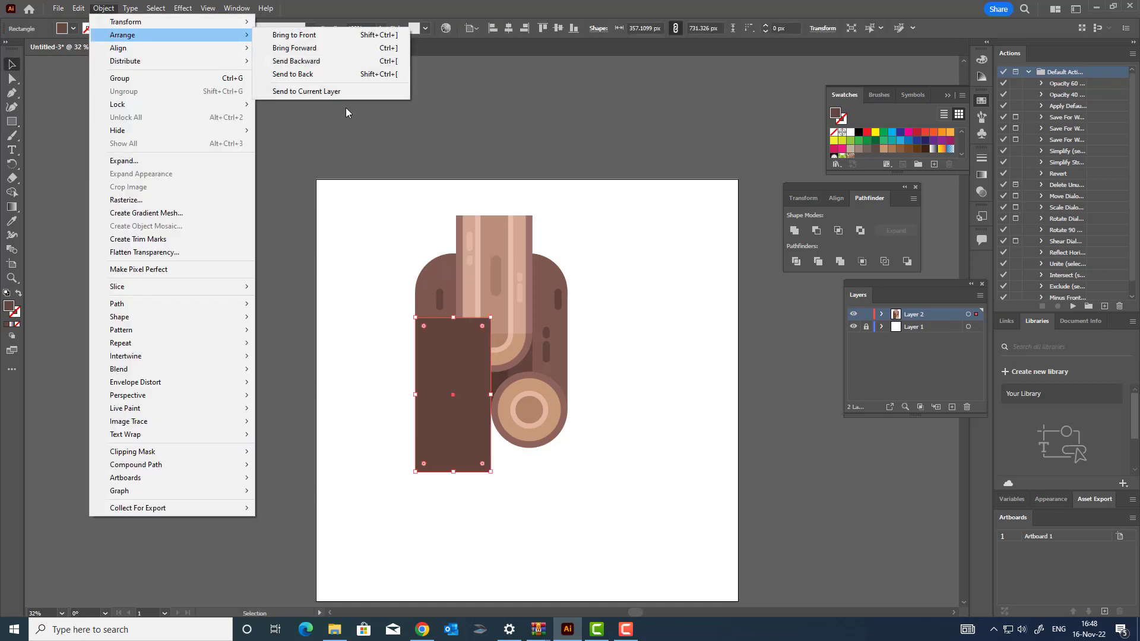
click(335, 75)
Step: Round the two lower corners of the dark rectangle fully into a semicircular end
key(z)
drag(575, 507, 595, 522)
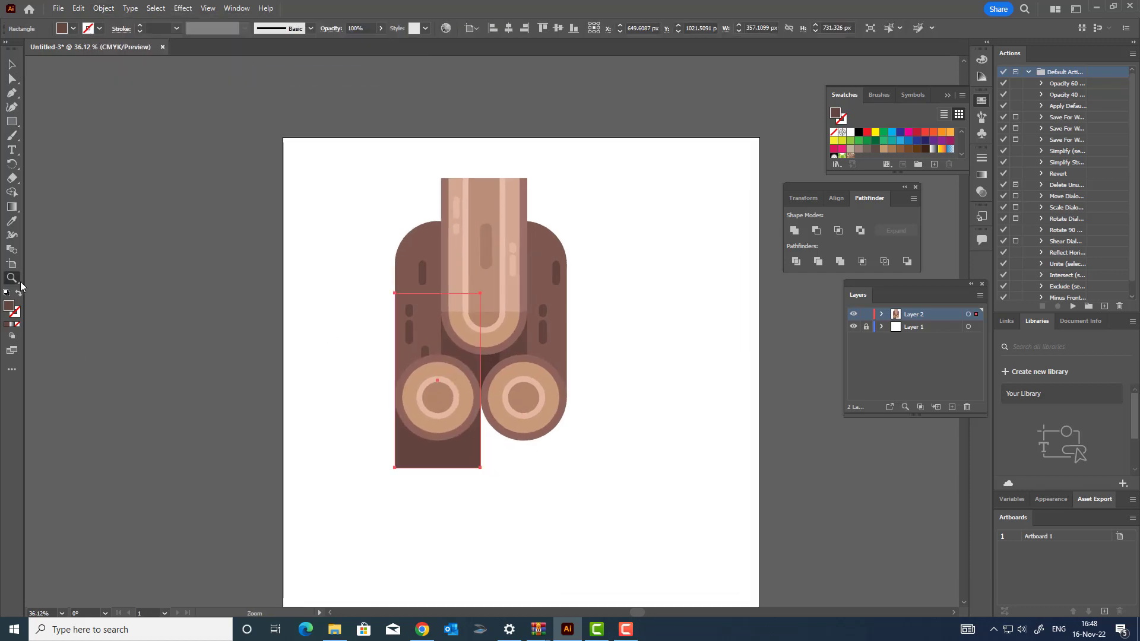
click(12, 79)
drag(523, 504, 329, 462)
drag(403, 461, 425, 217)
Step: Move the rounded shadow shape up about 45 px behind the left log and turn it into a plain path with Unite
key(z)
drag(456, 335, 505, 359)
click(13, 64)
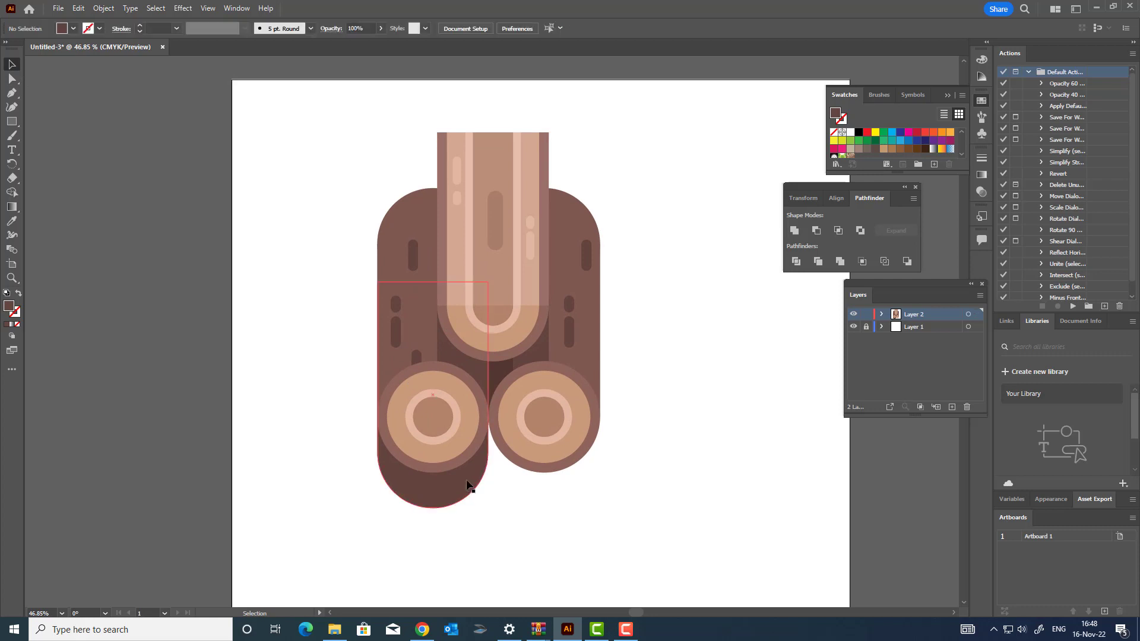
drag(466, 484, 464, 472)
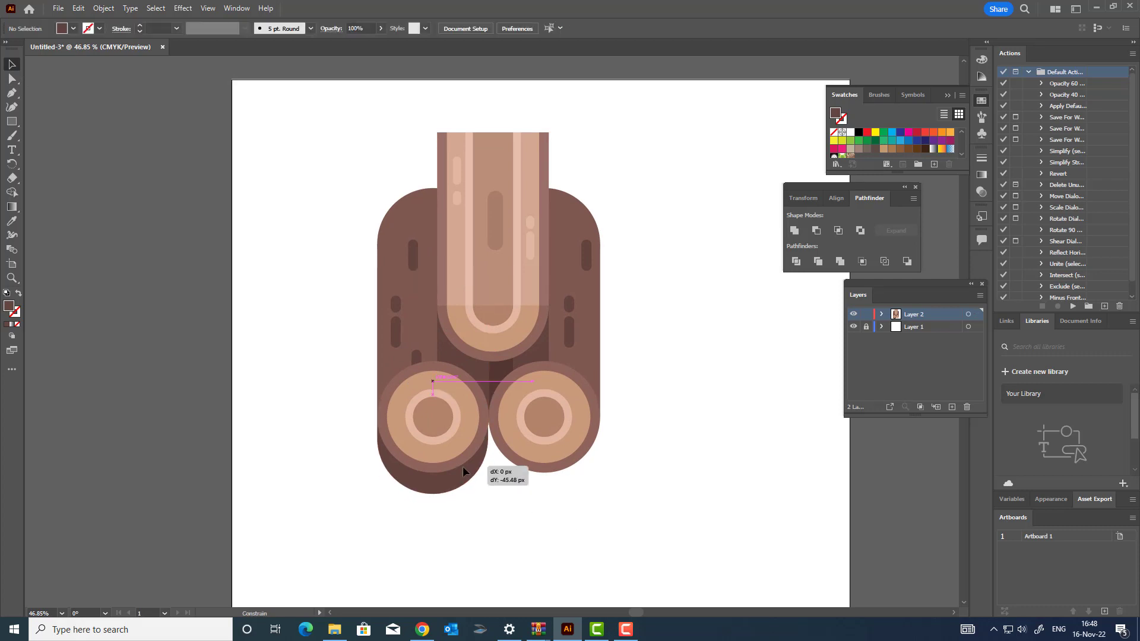
drag(466, 472, 467, 473)
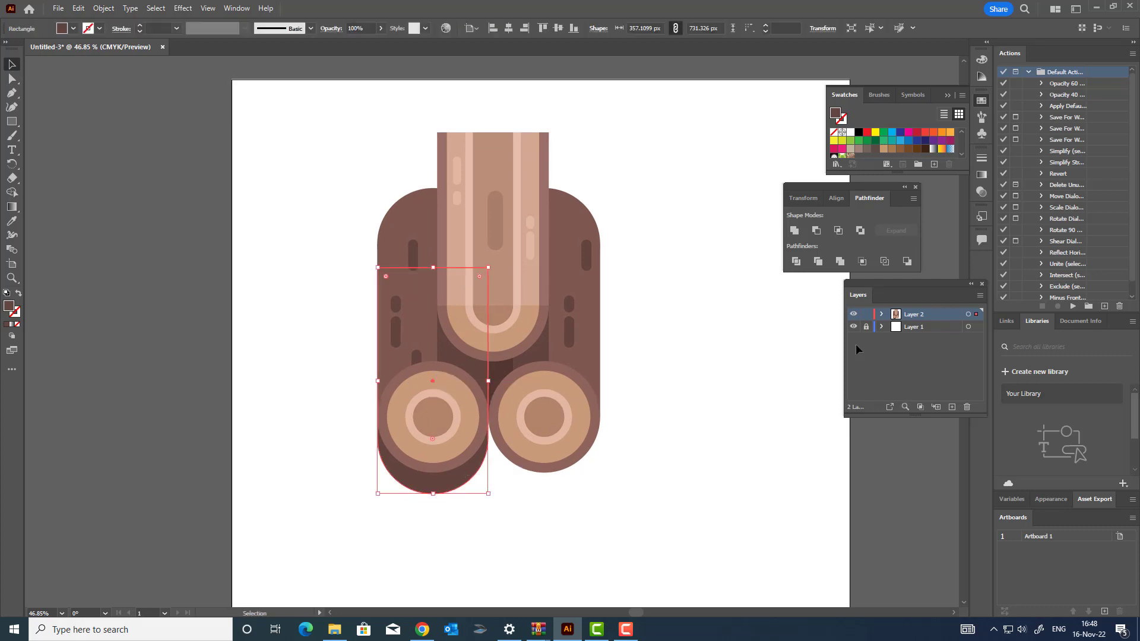
click(794, 232)
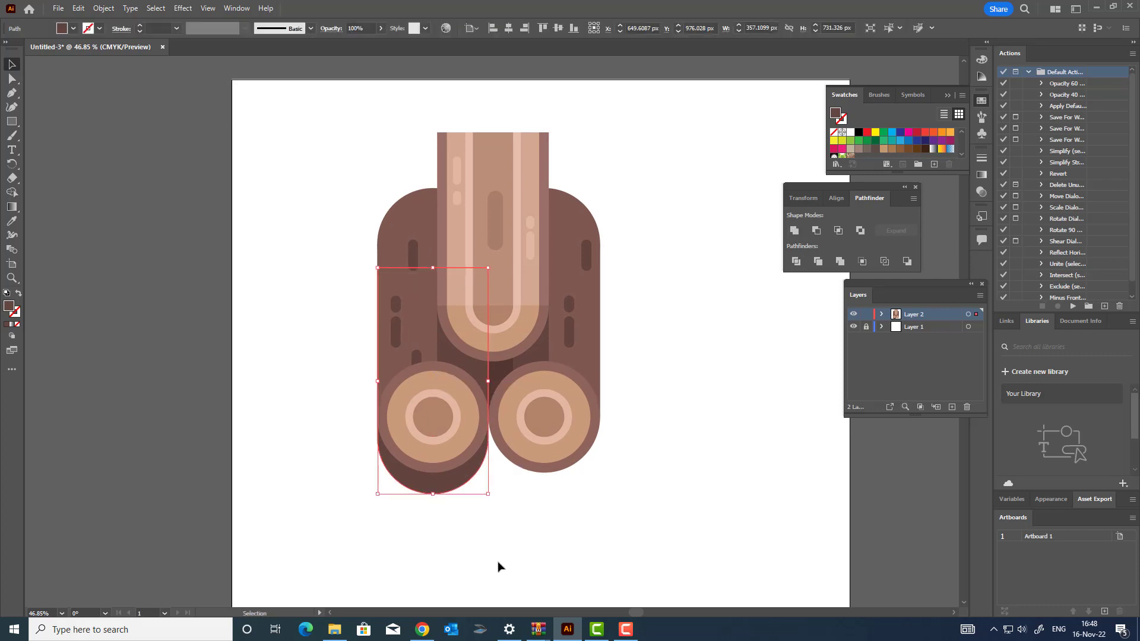
Step: Fill the shadow shape with near-black and set its opacity to 15%
double_click(18, 312)
click(423, 368)
click(696, 240)
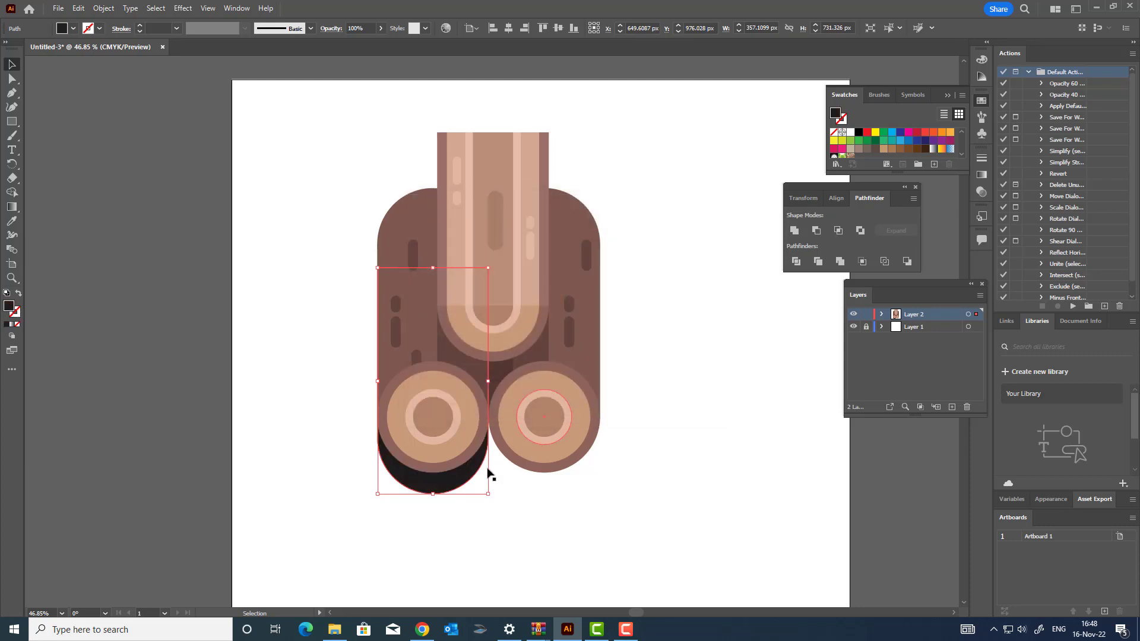
click(381, 28)
drag(381, 43, 345, 46)
Step: Duplicate the transparent shadow and place the copy level with it beneath the right round log, then deselect it
click(78, 8)
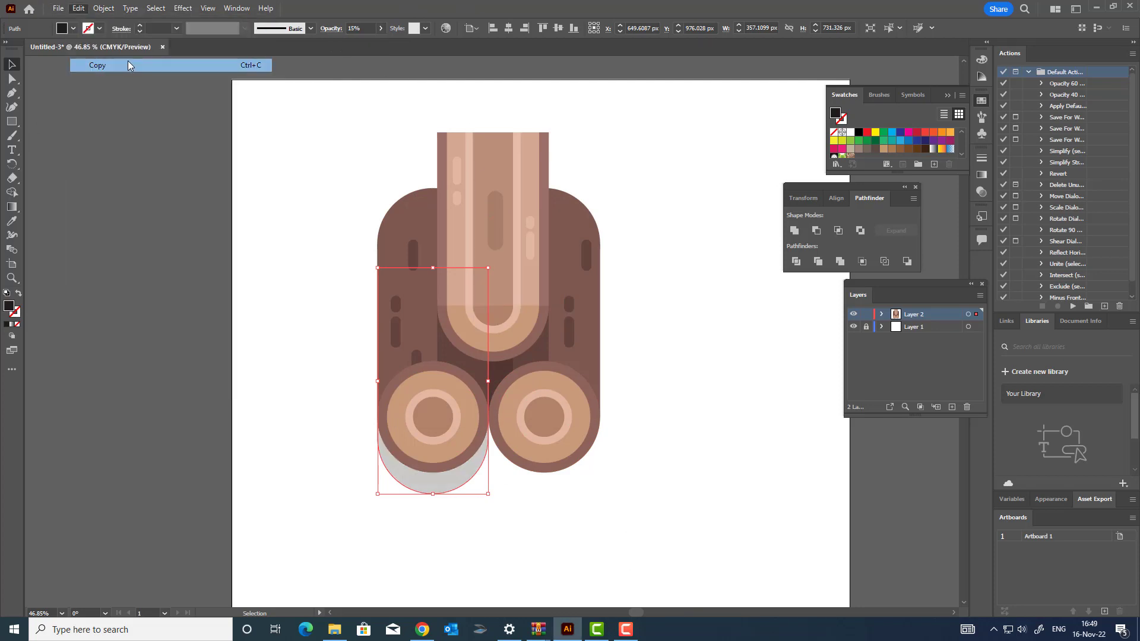
drag(433, 484, 540, 502)
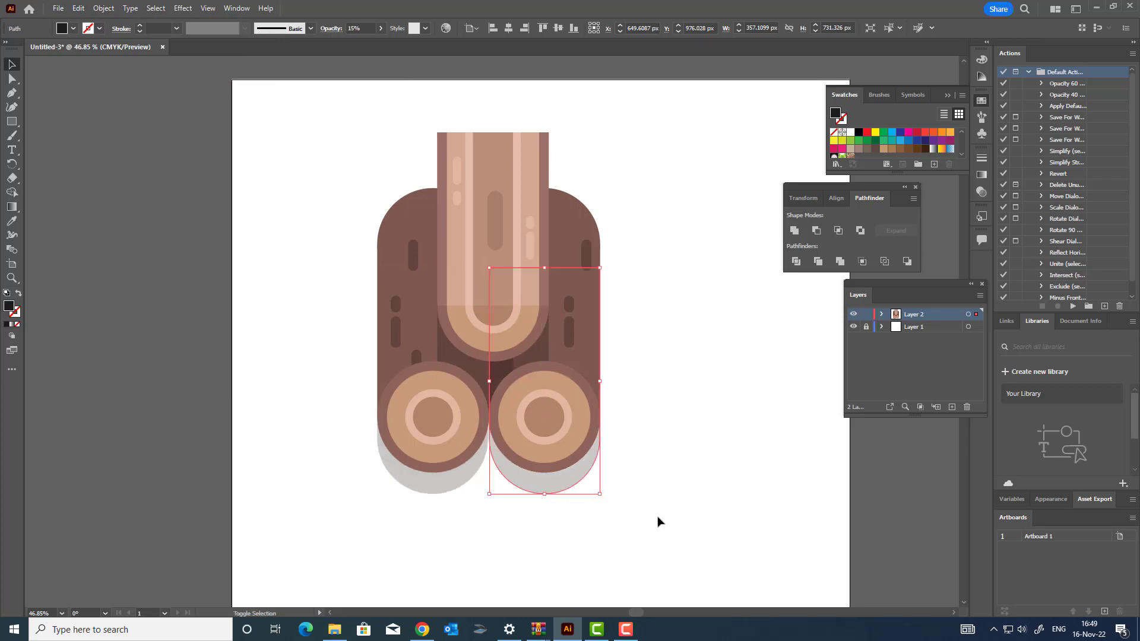
click(659, 522)
Step: Select all the logs and shadows and combine them into one group
key(z)
drag(637, 378, 537, 413)
key(space)
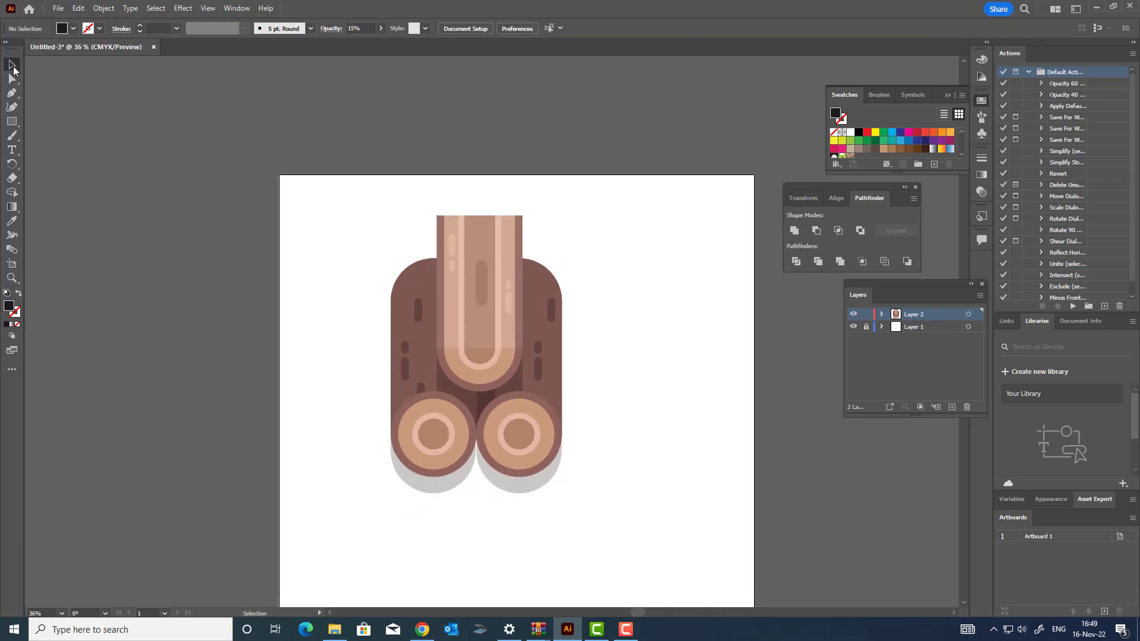
drag(633, 530, 333, 212)
click(103, 8)
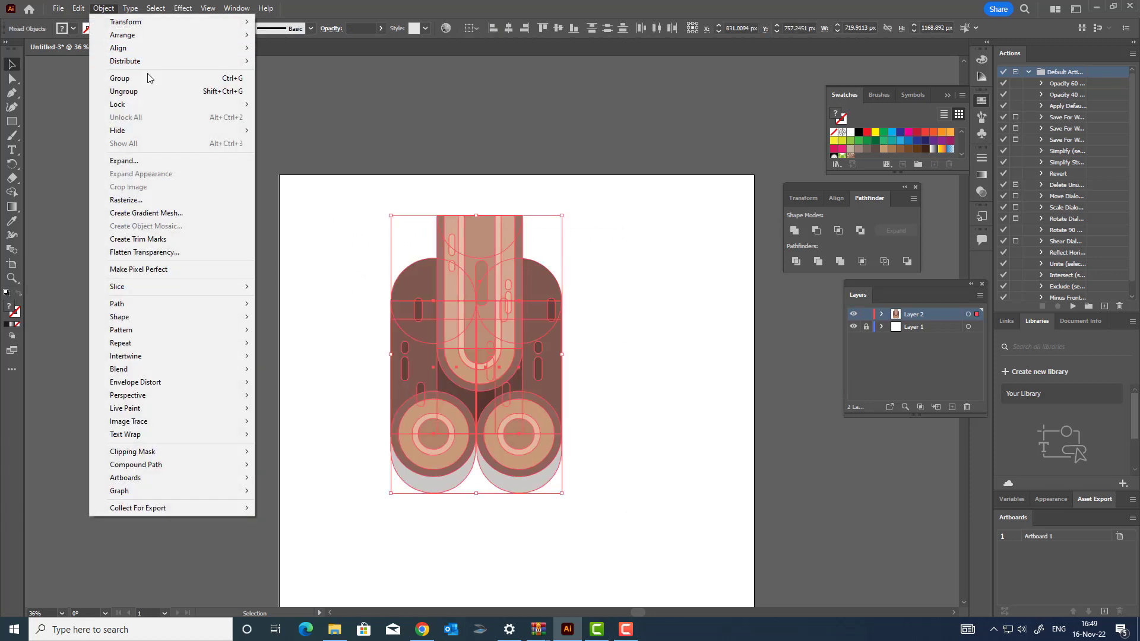
click(119, 78)
Step: Centre the log pile group horizontally and vertically on the artboard and deselect it
click(103, 9)
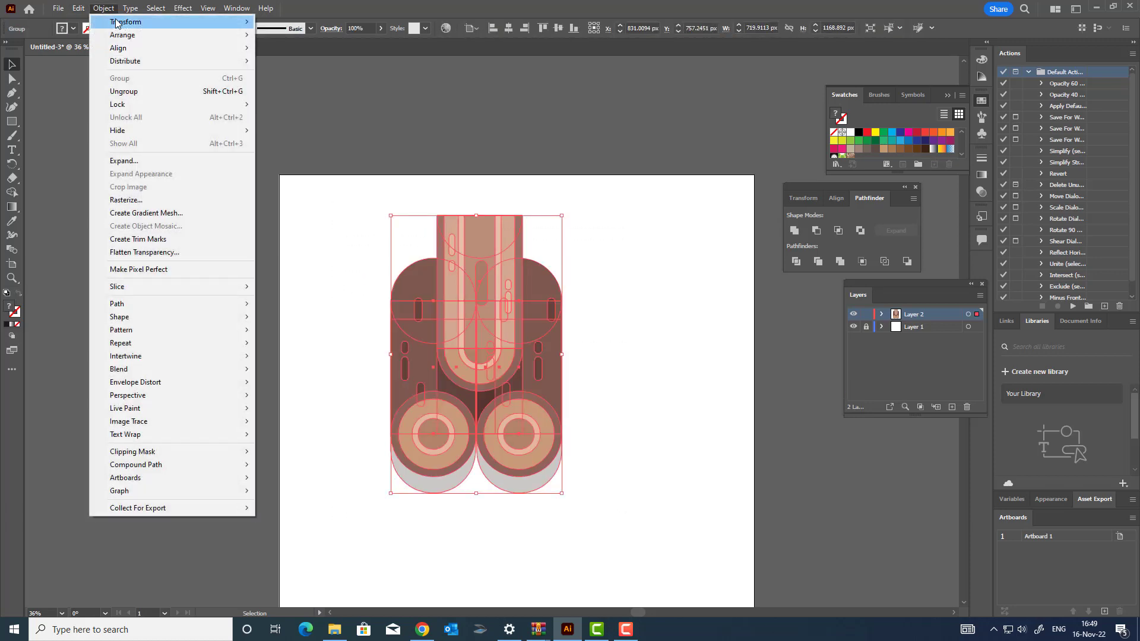
click(509, 28)
click(555, 31)
drag(647, 386, 628, 318)
click(602, 373)
scroll(602, 374, up, 1)
drag(643, 385, 648, 392)
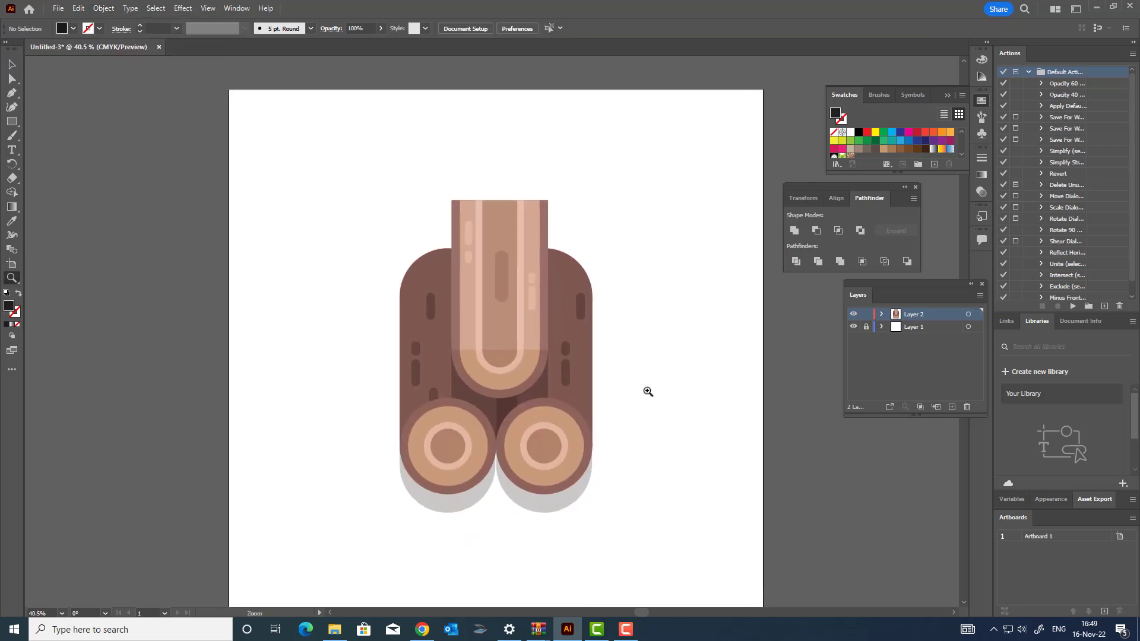